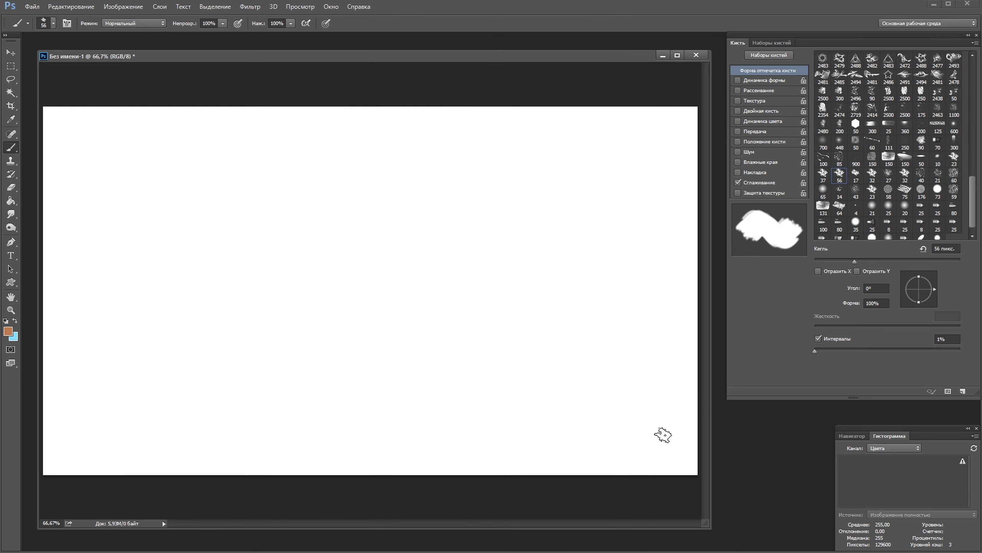
Step: Paint the light-brown trunk and a root along the bottom right of the canvas
{"action": "mouse_move", "coordinate": [668, 425]}
{"action": "left_mouse_down"}
{"action": "mouse_move", "coordinate": [629, 212]}
{"action": "mouse_move", "coordinate": [653, 432]}
{"action": "mouse_move", "coordinate": [616, 430]}
{"action": "mouse_move", "coordinate": [607, 175]}
{"action": "mouse_move", "coordinate": [649, 246]}
{"action": "mouse_move", "coordinate": [633, 290]}
{"action": "mouse_move", "coordinate": [618, 460]}
{"action": "mouse_move", "coordinate": [701, 369]}
{"action": "mouse_move", "coordinate": [620, 322]}
{"action": "left_mouse_up"}
{"action": "left_click_drag", "start_coordinate": [604, 165], "coordinate": [541, 124]}
{"action": "key", "text": "ctrl+z"}
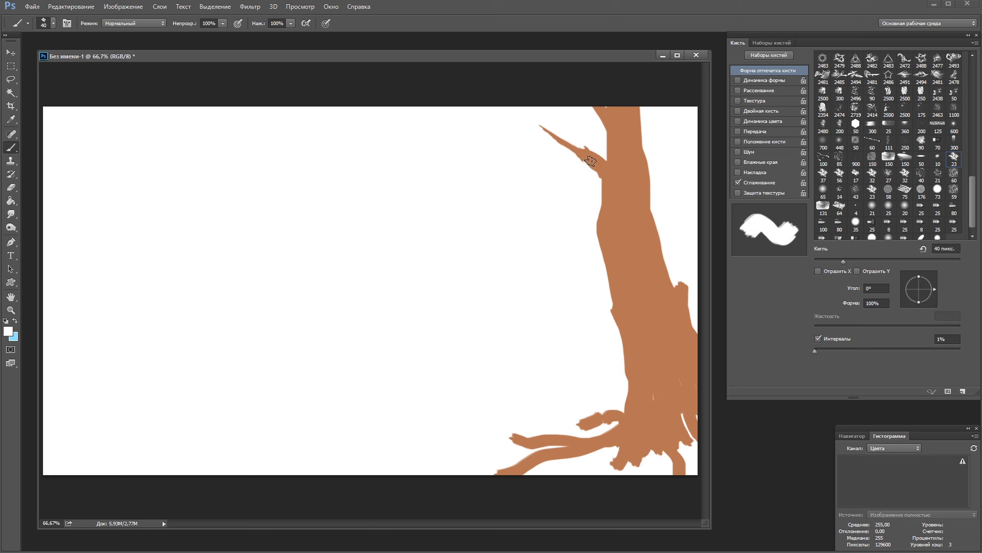
{"action": "key", "text": "bracketleft"}
{"action": "key", "text": "bracketleft"}
Step: Add thin branches reaching upper left and upper right, and thicken the trunk's upper edge
{"action": "left_click_drag", "start_coordinate": [580, 149], "coordinate": [496, 112]}
{"action": "left_click_drag", "start_coordinate": [573, 153], "coordinate": [507, 131]}
{"action": "key", "text": "ctrl+z"}
{"action": "left_click_drag", "start_coordinate": [642, 153], "coordinate": [681, 124]}
{"action": "left_click_drag", "start_coordinate": [654, 169], "coordinate": [696, 109]}
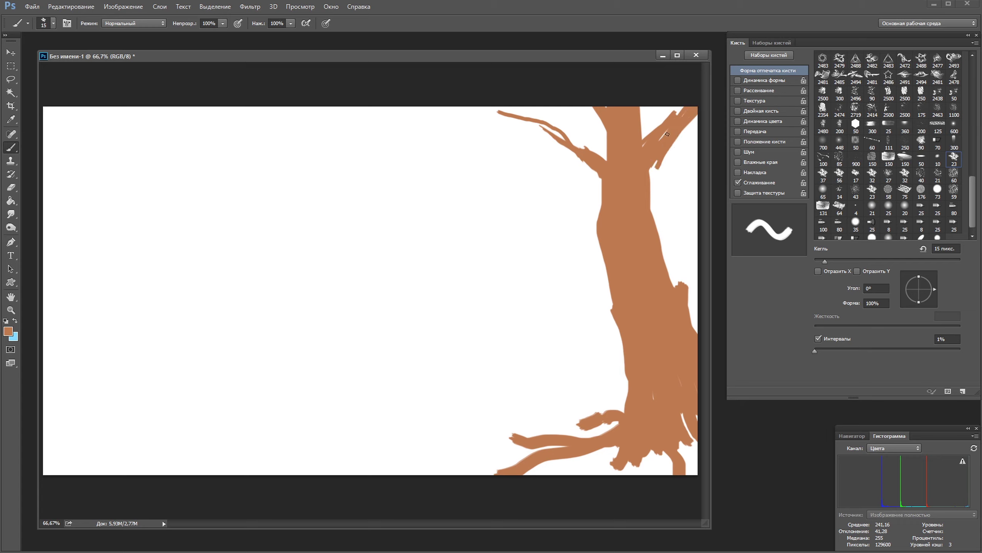
{"action": "key", "text": "bracketright"}
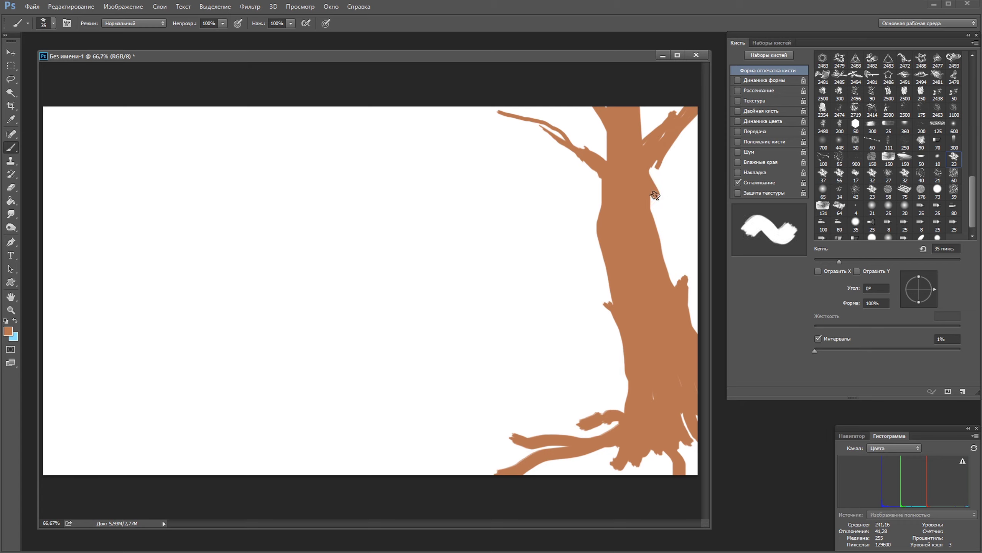
{"action": "left_click_drag", "start_coordinate": [592, 199], "coordinate": [600, 110]}
Step: Paint a long leftward branch and an upper-left branch, then trim the root tip with white
{"action": "left_click_drag", "start_coordinate": [599, 226], "coordinate": [452, 206]}
{"action": "left_click", "coordinate": [426, 205], "text": "alt"}
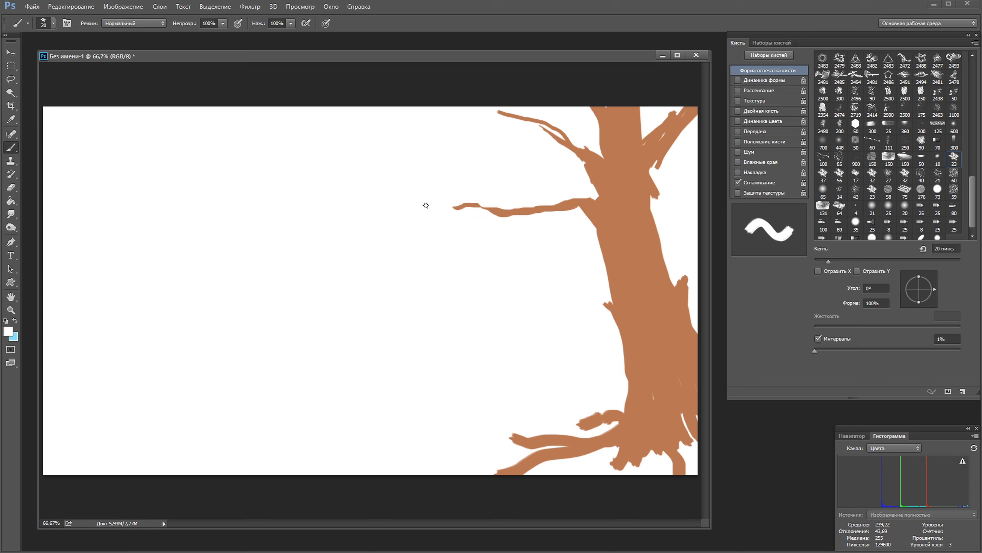
{"action": "left_click", "coordinate": [584, 145], "text": "alt"}
{"action": "mouse_move", "coordinate": [582, 152]}
{"action": "left_mouse_down"}
{"action": "mouse_move", "coordinate": [414, 120]}
{"action": "mouse_move", "coordinate": [574, 138]}
{"action": "left_mouse_up"}
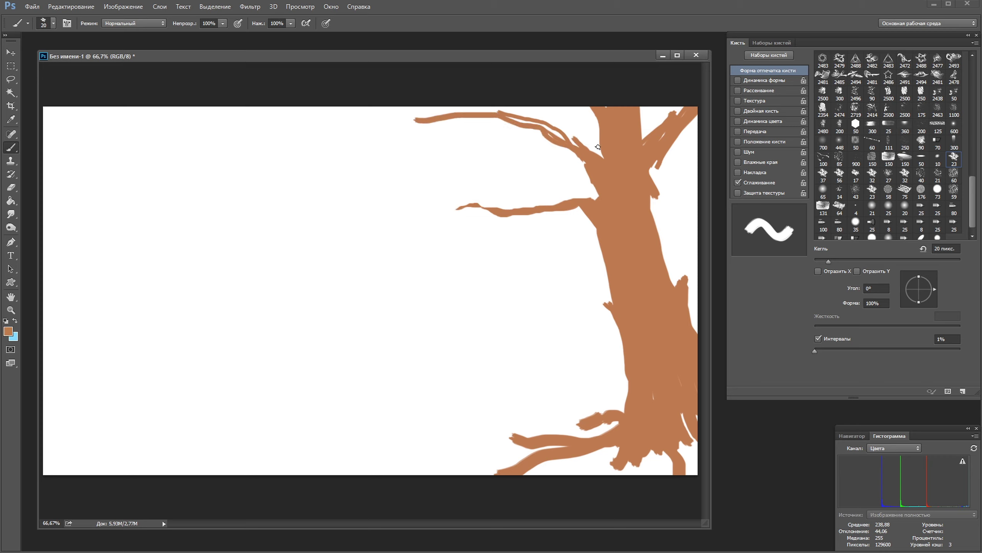
{"action": "left_click", "coordinate": [670, 147], "text": "alt"}
{"action": "left_click_drag", "start_coordinate": [662, 162], "coordinate": [653, 171]}
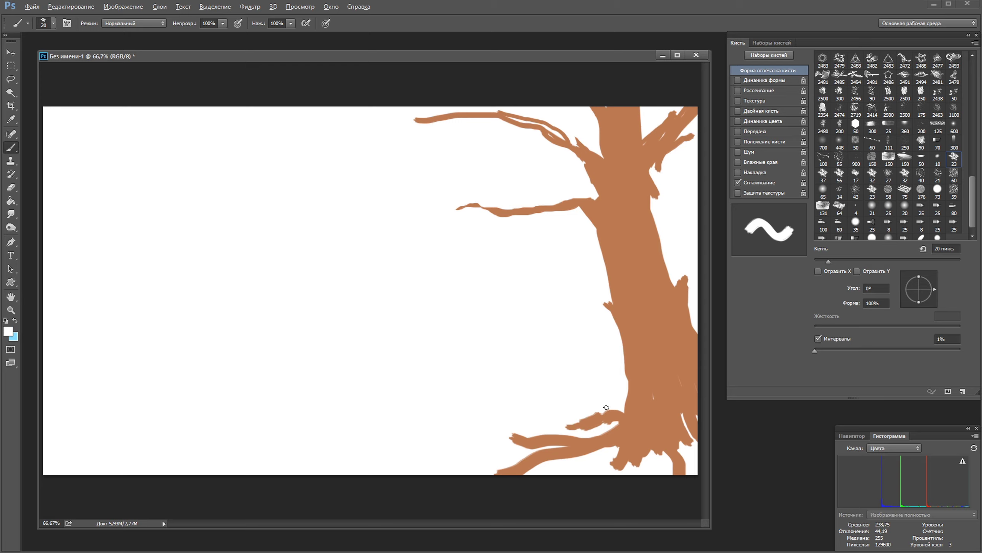
{"action": "left_click_drag", "start_coordinate": [565, 443], "coordinate": [459, 444]}
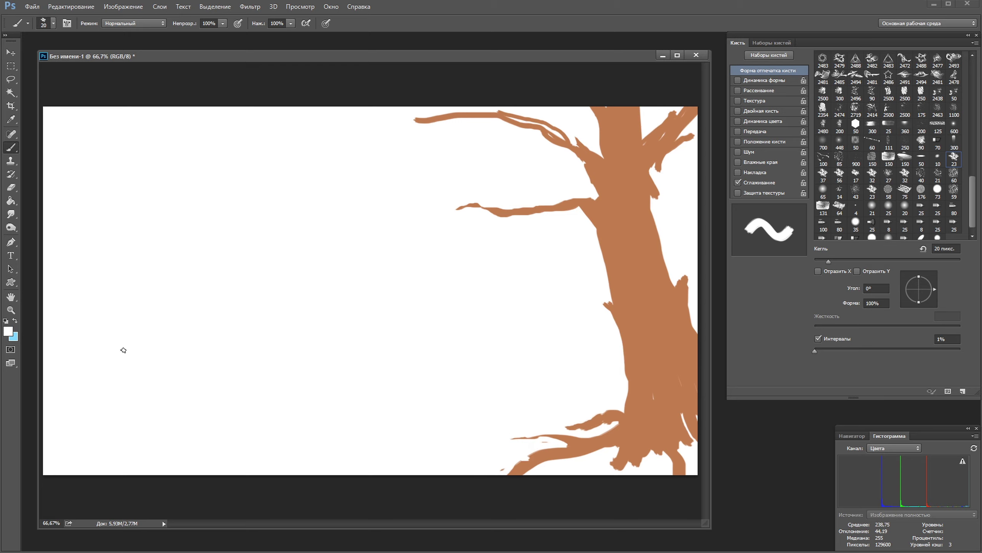
{"action": "left_click", "coordinate": [681, 319], "text": "alt"}
Step: Shade the trunk's right edge and the lower roots with dark brown
{"action": "key", "text": "bracketright"}
{"action": "key", "text": "bracketright"}
{"action": "key", "text": "bracketright"}
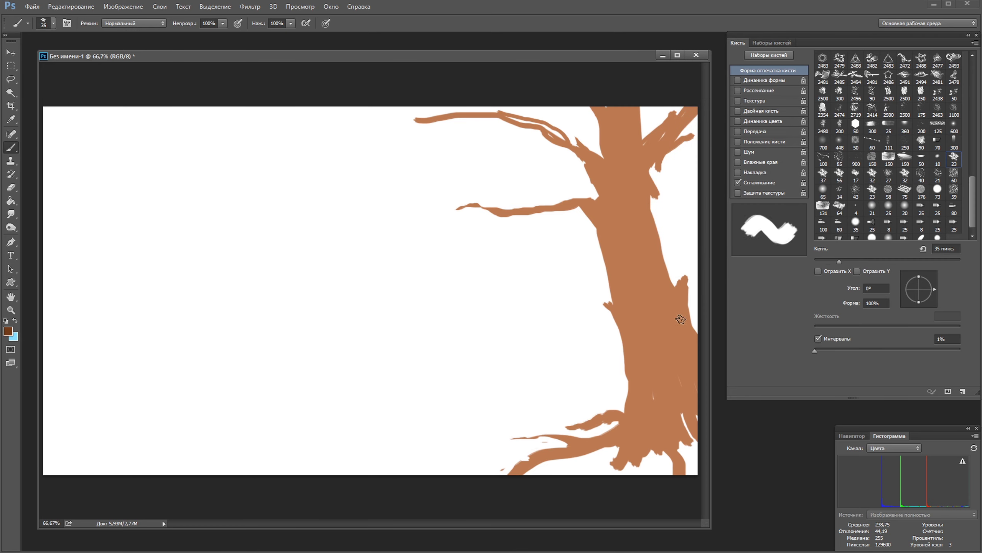
{"action": "key", "text": "bracketright"}
{"action": "mouse_move", "coordinate": [681, 319]}
{"action": "left_mouse_down"}
{"action": "mouse_move", "coordinate": [682, 294]}
{"action": "mouse_move", "coordinate": [682, 412]}
{"action": "left_mouse_up"}
{"action": "key", "text": "ctrl+z"}
{"action": "key", "text": "bracketright"}
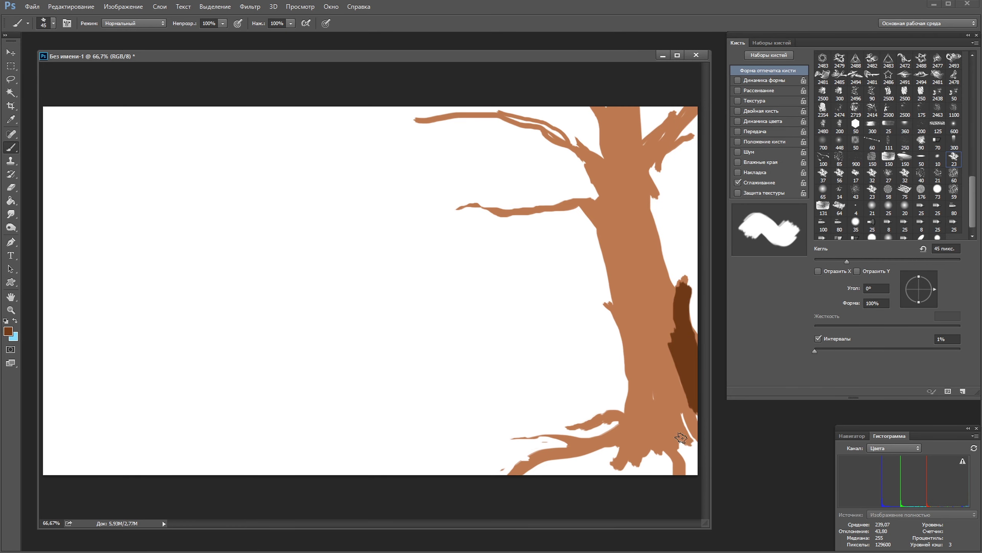
{"action": "key", "text": "bracketleft"}
{"action": "left_click_drag", "start_coordinate": [632, 450], "coordinate": [619, 464]}
{"action": "key", "text": "bracketleft"}
{"action": "left_click_drag", "start_coordinate": [518, 470], "coordinate": [619, 442]}
{"action": "mouse_move", "coordinate": [566, 426]}
{"action": "left_mouse_down"}
{"action": "mouse_move", "coordinate": [624, 418]}
{"action": "mouse_move", "coordinate": [578, 420]}
{"action": "left_mouse_up"}
Step: Paint dark streaks up the trunk's right side and along the middle and upper-left branches
{"action": "left_click", "coordinate": [594, 399], "text": "alt"}
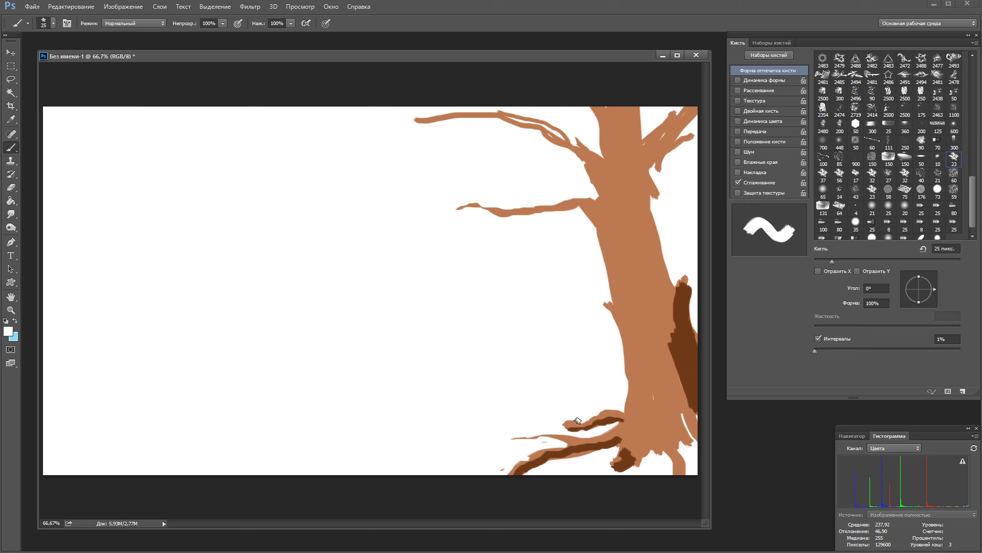
{"action": "left_click", "coordinate": [683, 340], "text": "alt"}
{"action": "left_click_drag", "start_coordinate": [677, 342], "coordinate": [636, 217]}
{"action": "key", "text": "ctrl+z"}
{"action": "left_click_drag", "start_coordinate": [675, 349], "coordinate": [642, 236]}
{"action": "mouse_move", "coordinate": [654, 282]}
{"action": "left_mouse_down"}
{"action": "mouse_move", "coordinate": [675, 135]}
{"action": "mouse_move", "coordinate": [667, 152]}
{"action": "left_mouse_up"}
{"action": "mouse_move", "coordinate": [599, 232]}
{"action": "left_mouse_down"}
{"action": "mouse_move", "coordinate": [579, 209]}
{"action": "mouse_move", "coordinate": [488, 209]}
{"action": "left_mouse_up"}
{"action": "mouse_move", "coordinate": [603, 193]}
{"action": "left_mouse_down"}
{"action": "mouse_move", "coordinate": [571, 147]}
{"action": "mouse_move", "coordinate": [402, 122]}
{"action": "left_mouse_up"}
{"action": "left_click", "coordinate": [395, 125], "text": "alt"}
Step: Touch up the upper branch tip in light brown and add more dark streaks down the trunk
{"action": "left_click", "coordinate": [623, 171], "text": "alt"}
{"action": "key", "text": "bracketleft"}
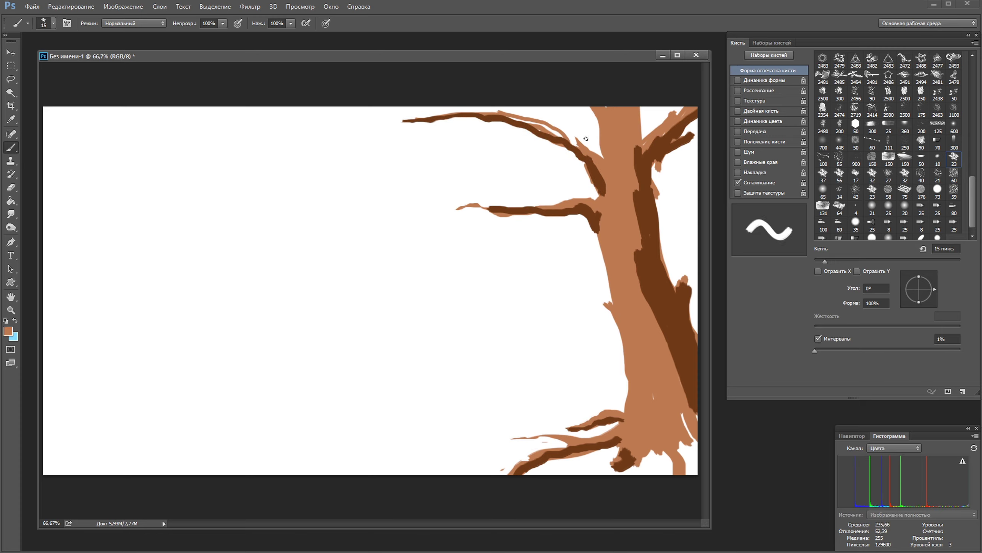
{"action": "left_click", "coordinate": [376, 122], "text": "alt"}
{"action": "mouse_move", "coordinate": [538, 127]}
{"action": "left_mouse_down"}
{"action": "mouse_move", "coordinate": [396, 124]}
{"action": "mouse_move", "coordinate": [532, 117]}
{"action": "left_mouse_up"}
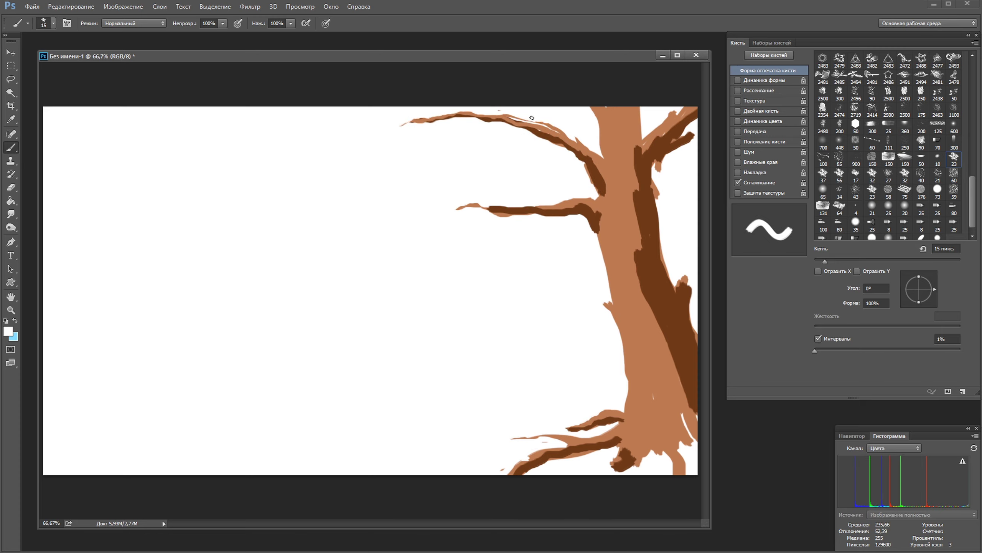
{"action": "left_click", "coordinate": [636, 152], "text": "alt"}
{"action": "left_click_drag", "start_coordinate": [625, 117], "coordinate": [638, 193]}
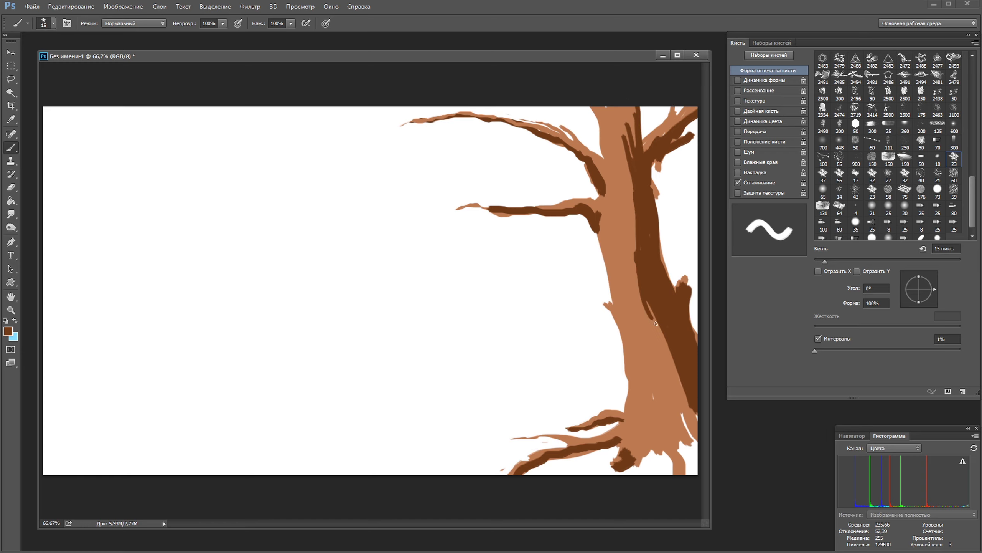
{"action": "left_click_drag", "start_coordinate": [640, 278], "coordinate": [692, 425]}
{"action": "left_click_drag", "start_coordinate": [646, 302], "coordinate": [667, 376]}
{"action": "key", "text": "x"}
{"action": "left_click", "coordinate": [7, 332]}
Step: Set light-blue foreground and background colours for the sky gradient
{"action": "left_click", "coordinate": [870, 100]}
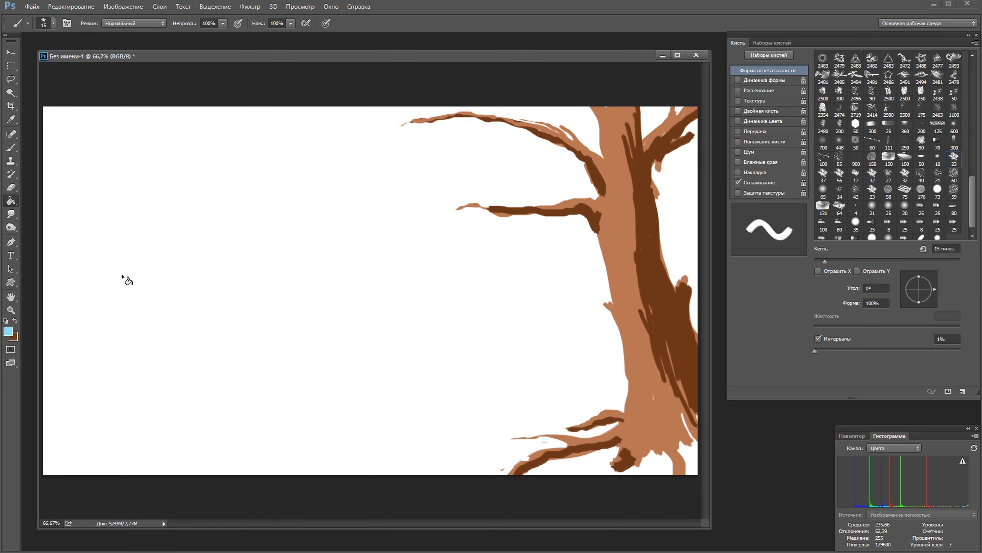
{"action": "right_click", "coordinate": [11, 201]}
{"action": "left_click", "coordinate": [78, 196]}
{"action": "left_click_drag", "start_coordinate": [298, 309], "coordinate": [297, 191]}
{"action": "key", "text": "ctrl+z"}
{"action": "left_click", "coordinate": [13, 335]}
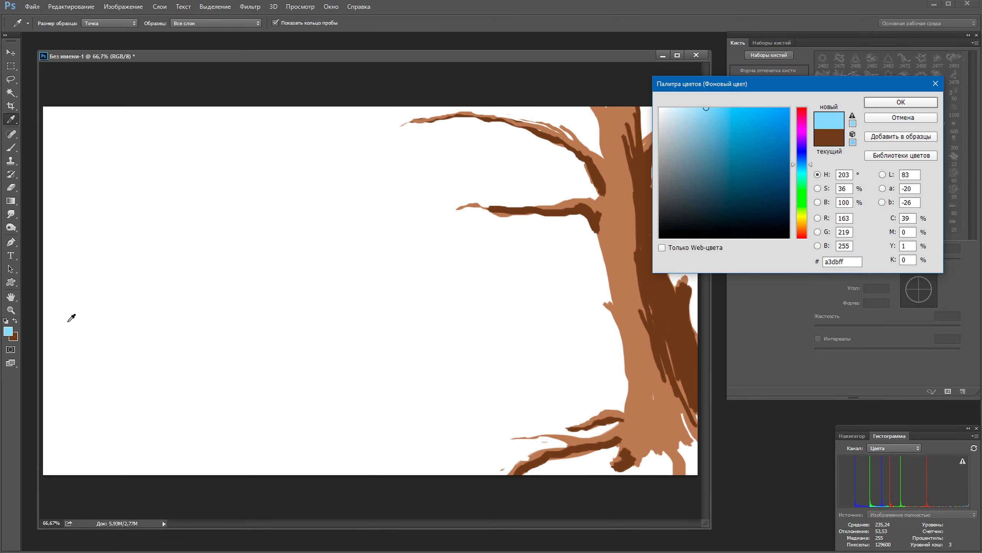
{"action": "left_click", "coordinate": [904, 101]}
Step: Select the white area around the tree with the Magic Wand and readjust the sky colour
{"action": "key", "text": "w"}
{"action": "left_click", "coordinate": [682, 218]}
{"action": "key", "text": "g"}
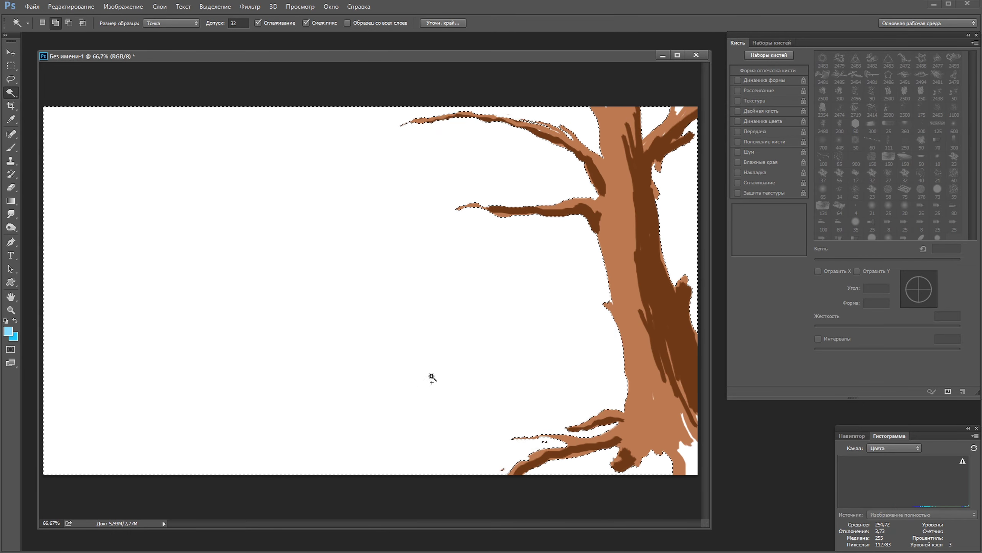
{"action": "left_click_drag", "start_coordinate": [430, 377], "coordinate": [384, 324]}
{"action": "key", "text": "ctrl+z"}
{"action": "key", "text": "i"}
{"action": "left_click", "coordinate": [8, 332]}
{"action": "key", "text": "Return"}
{"action": "key", "text": "g"}
Step: Fill the selection with a diagonal light-blue gradient and deselect it
{"action": "left_click_drag", "start_coordinate": [193, 386], "coordinate": [348, 193]}
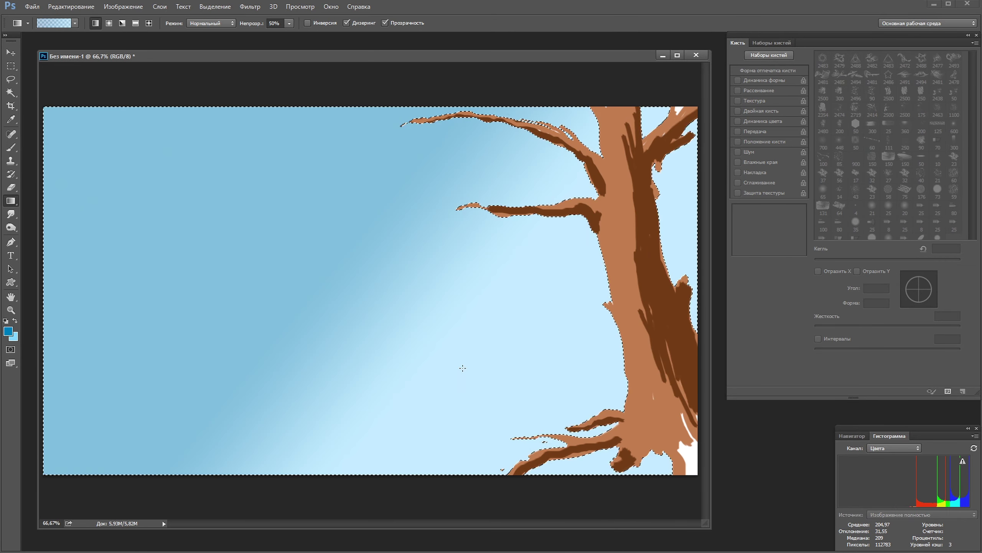
{"action": "left_click_drag", "start_coordinate": [271, 193], "coordinate": [465, 361]}
{"action": "left_click_drag", "start_coordinate": [271, 213], "coordinate": [543, 444]}
{"action": "key", "text": "ctrl+d"}
{"action": "key", "text": "b"}
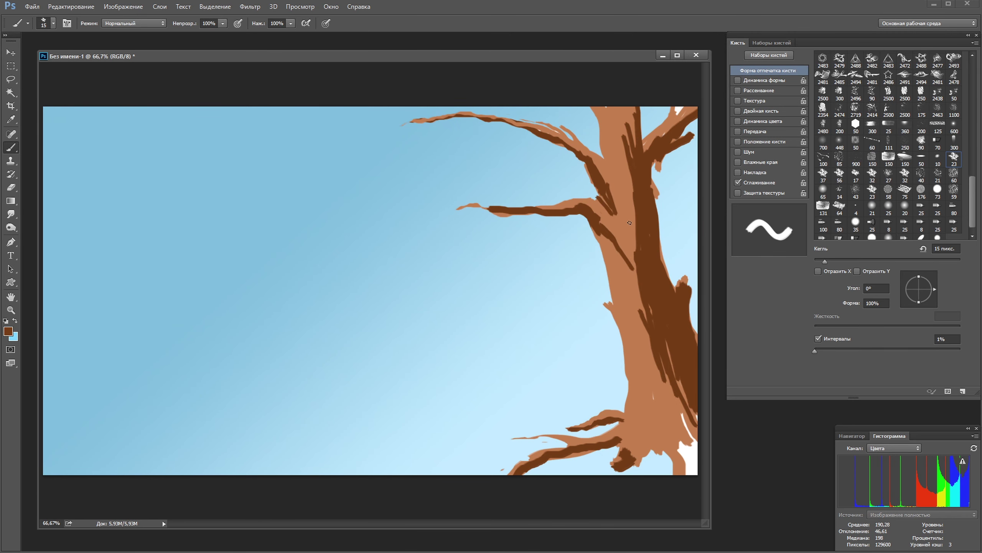
Step: Cover the dark trunk streaks with sampled light-brown strokes
{"action": "left_click_drag", "start_coordinate": [614, 214], "coordinate": [607, 189]}
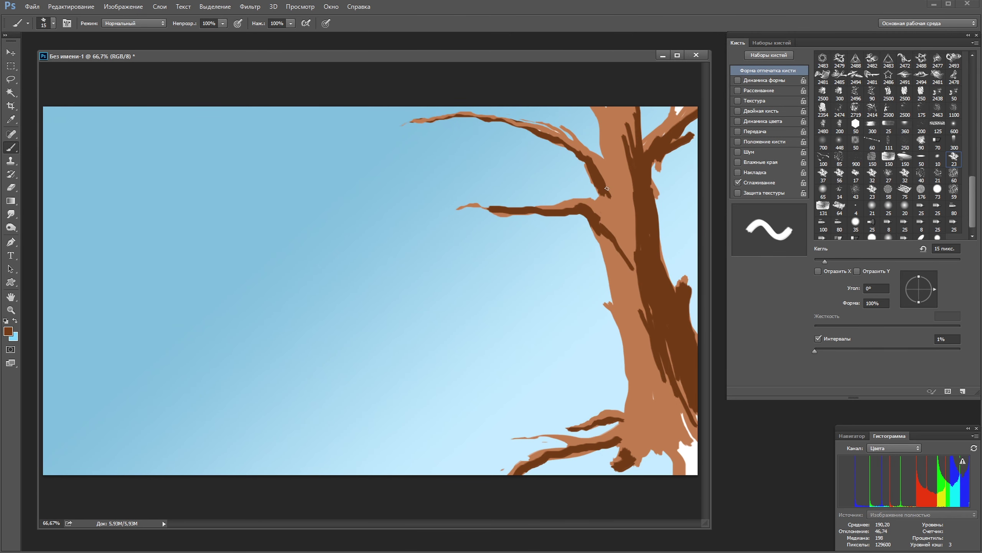
{"action": "left_click", "coordinate": [637, 237], "text": "alt"}
{"action": "left_click_drag", "start_coordinate": [634, 117], "coordinate": [625, 189]}
{"action": "key", "text": "bracketright"}
{"action": "key", "text": "bracketright"}
{"action": "mouse_move", "coordinate": [631, 147]}
{"action": "left_mouse_down"}
{"action": "mouse_move", "coordinate": [634, 271]}
{"action": "mouse_move", "coordinate": [680, 426]}
{"action": "left_mouse_up"}
{"action": "mouse_move", "coordinate": [649, 310]}
{"action": "left_mouse_down"}
{"action": "mouse_move", "coordinate": [676, 465]}
{"action": "mouse_move", "coordinate": [690, 433]}
{"action": "left_mouse_up"}
Step: Extend the middle branch leftward and add two thin twigs off it
{"action": "key", "text": "bracketleft"}
{"action": "left_click_drag", "start_coordinate": [578, 206], "coordinate": [449, 209]}
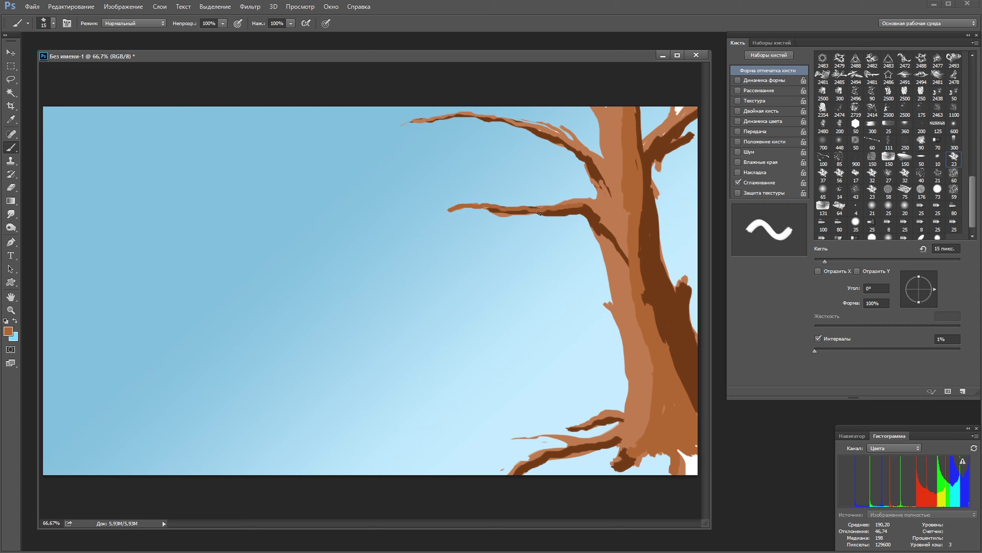
{"action": "key", "text": "bracketleft"}
{"action": "key", "text": "bracketleft"}
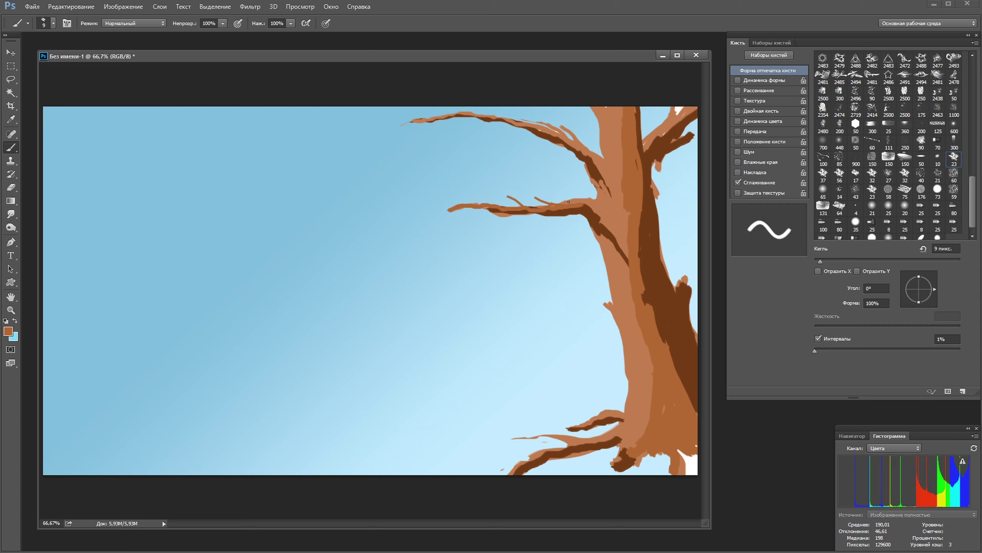
{"action": "mouse_move", "coordinate": [568, 209]}
{"action": "left_mouse_down"}
{"action": "mouse_move", "coordinate": [468, 237]}
{"action": "mouse_move", "coordinate": [501, 239]}
{"action": "left_mouse_up"}
{"action": "left_click", "coordinate": [589, 207], "text": "alt"}
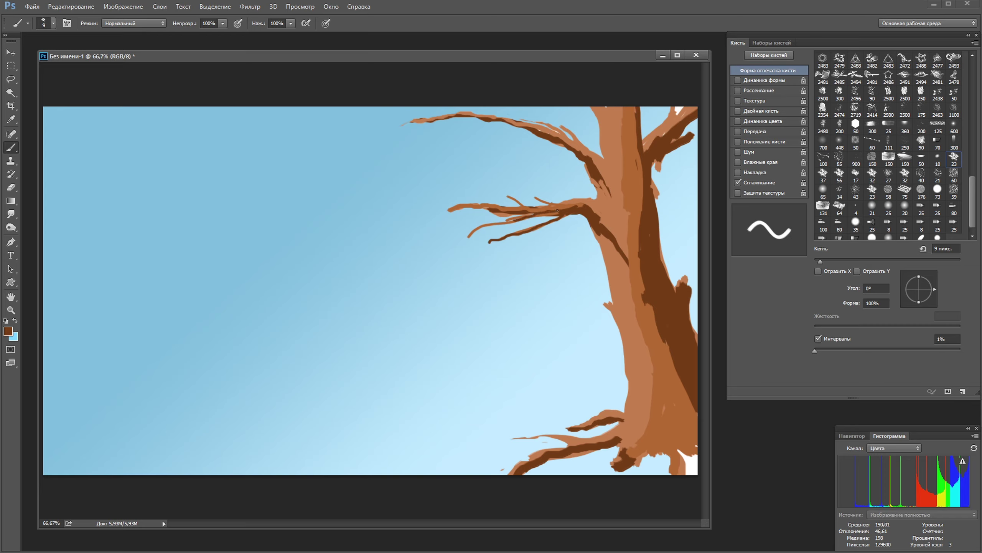
{"action": "left_click_drag", "start_coordinate": [546, 212], "coordinate": [434, 211]}
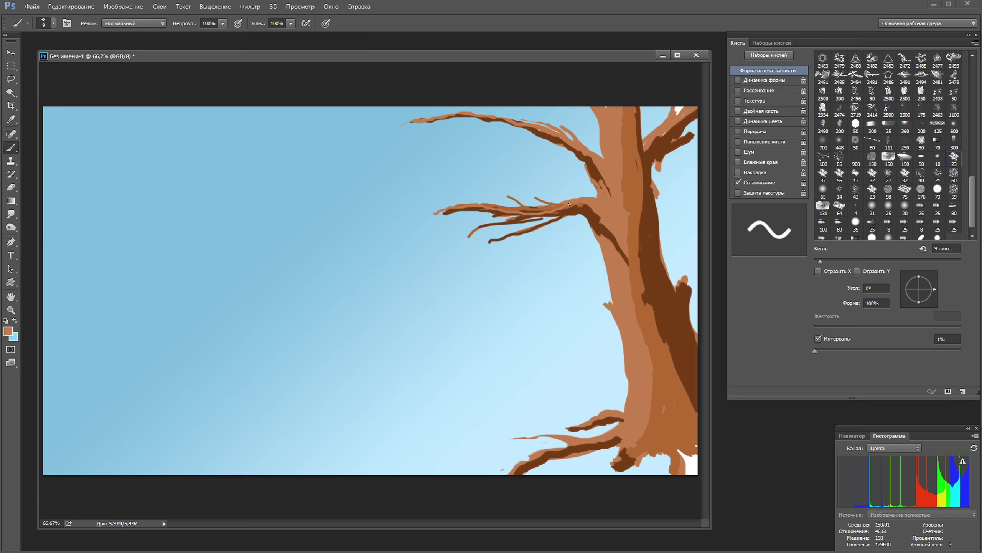
Step: Lengthen the upper-left branch and try a long branch curving to the left edge
{"action": "left_click_drag", "start_coordinate": [572, 142], "coordinate": [410, 132]}
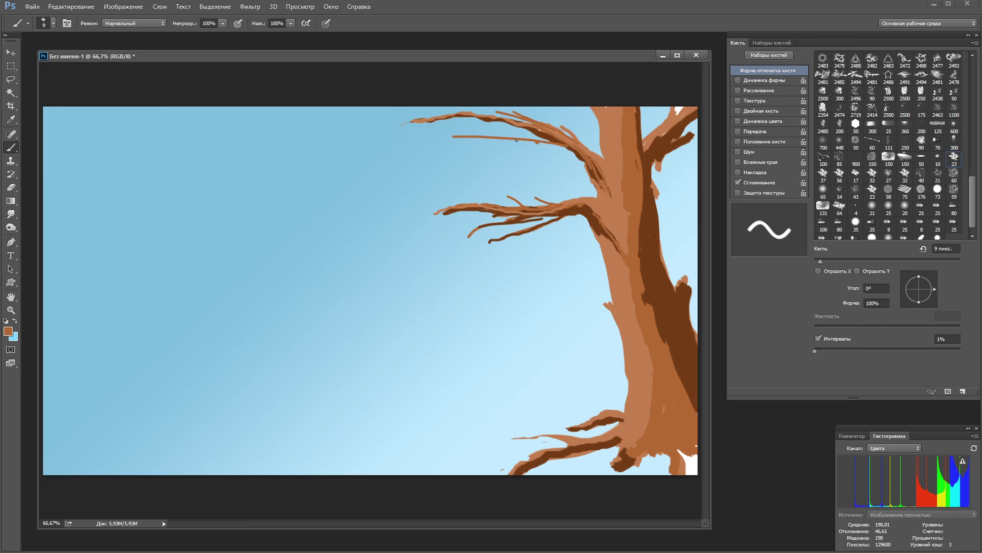
{"action": "key", "text": "ctrl+z"}
{"action": "left_click_drag", "start_coordinate": [517, 114], "coordinate": [349, 142]}
{"action": "left_click_drag", "start_coordinate": [410, 132], "coordinate": [44, 232]}
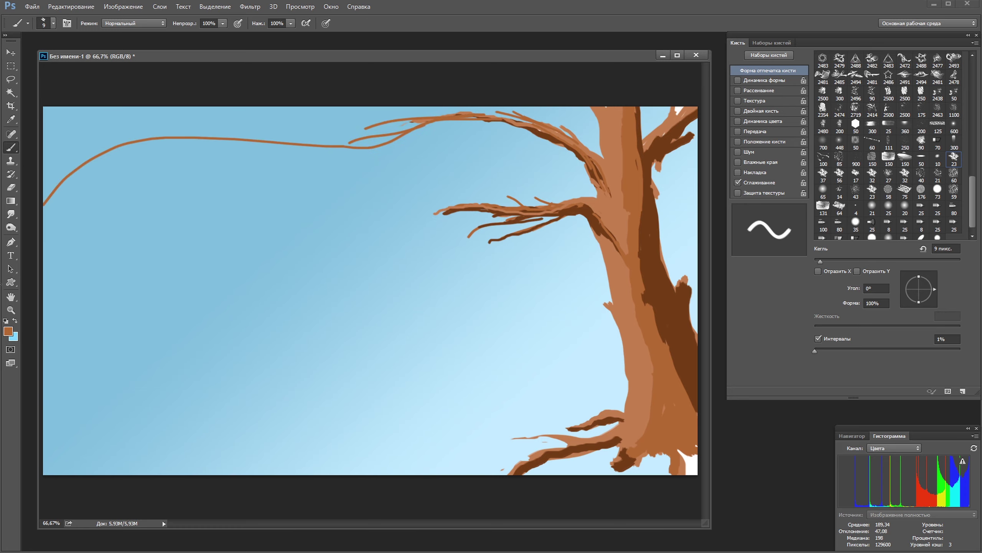
{"action": "key", "text": "ctrl+z"}
Step: Extend the middle branch leftward with thin twig strokes
{"action": "key", "text": "ctrl+z"}
{"action": "mouse_move", "coordinate": [320, 190]}
{"action": "left_mouse_down"}
{"action": "mouse_move", "coordinate": [465, 206]}
{"action": "mouse_move", "coordinate": [327, 197]}
{"action": "left_mouse_up"}
{"action": "left_click_drag", "start_coordinate": [549, 217], "coordinate": [304, 259]}
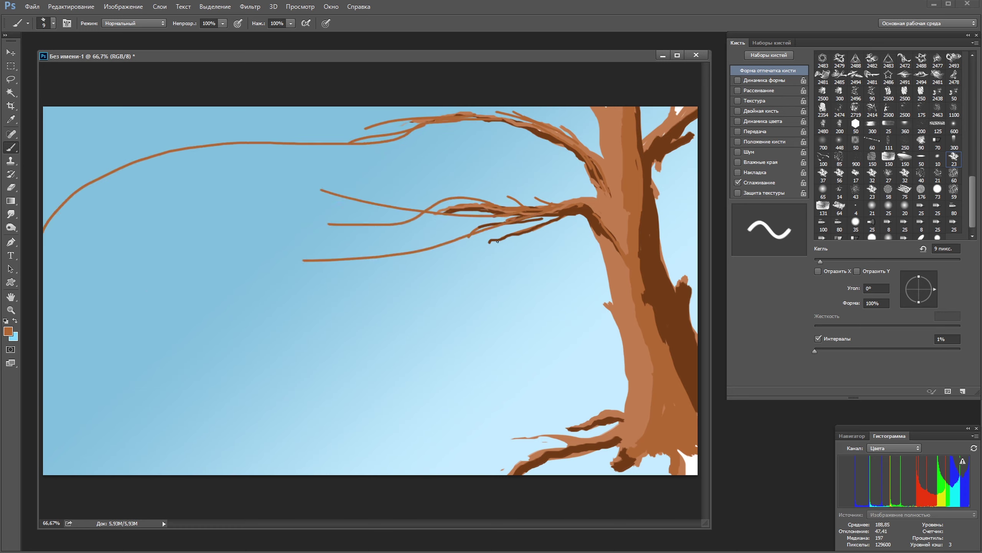
{"action": "key", "text": "ctrl+z"}
{"action": "left_click_drag", "start_coordinate": [416, 211], "coordinate": [53, 243]}
{"action": "key", "text": "ctrl+z"}
{"action": "key", "text": "ctrl+z"}
{"action": "key", "text": "ctrl+z"}
{"action": "mouse_move", "coordinate": [524, 213]}
{"action": "left_mouse_down"}
{"action": "mouse_move", "coordinate": [406, 202]}
{"action": "mouse_move", "coordinate": [445, 184]}
{"action": "left_mouse_up"}
{"action": "left_click_drag", "start_coordinate": [530, 217], "coordinate": [414, 251]}
Step: Add dark-brown and orange-brown twig strokes along the upper branch
{"action": "left_click", "coordinate": [586, 206], "text": "alt"}
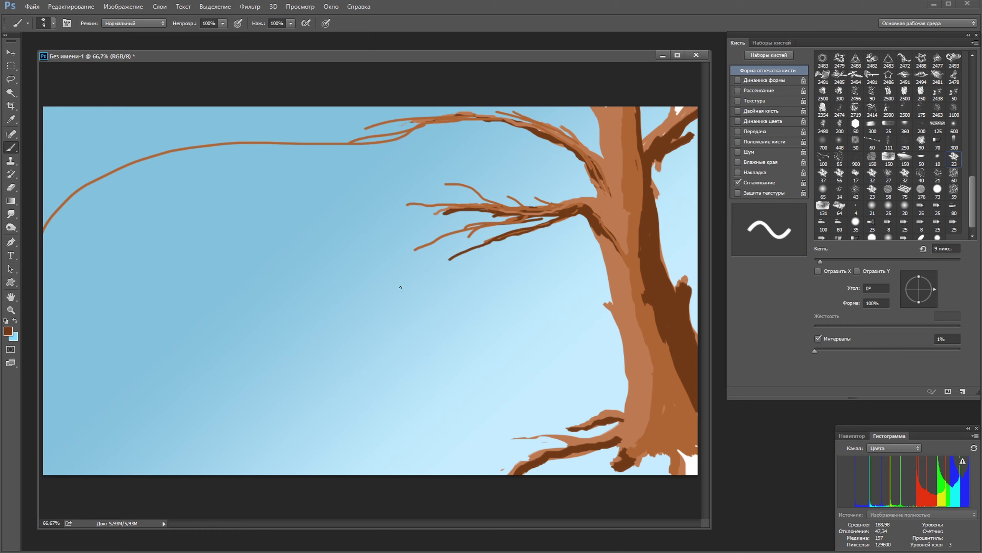
{"action": "left_click_drag", "start_coordinate": [556, 217], "coordinate": [451, 259]}
{"action": "left_click_drag", "start_coordinate": [530, 114], "coordinate": [439, 126]}
{"action": "left_click_drag", "start_coordinate": [441, 119], "coordinate": [378, 141]}
{"action": "left_click_drag", "start_coordinate": [530, 132], "coordinate": [381, 157]}
{"action": "left_click", "coordinate": [502, 124], "text": "alt"}
{"action": "left_click_drag", "start_coordinate": [563, 118], "coordinate": [443, 139]}
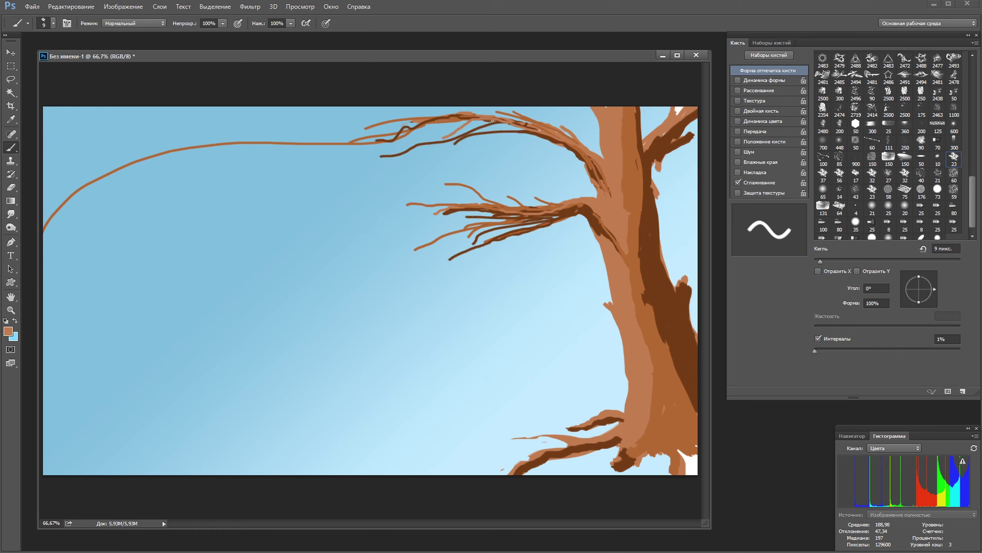
{"action": "left_click_drag", "start_coordinate": [495, 122], "coordinate": [351, 159]}
{"action": "left_click", "coordinate": [461, 117], "text": "alt"}
{"action": "left_click_drag", "start_coordinate": [541, 134], "coordinate": [247, 141]}
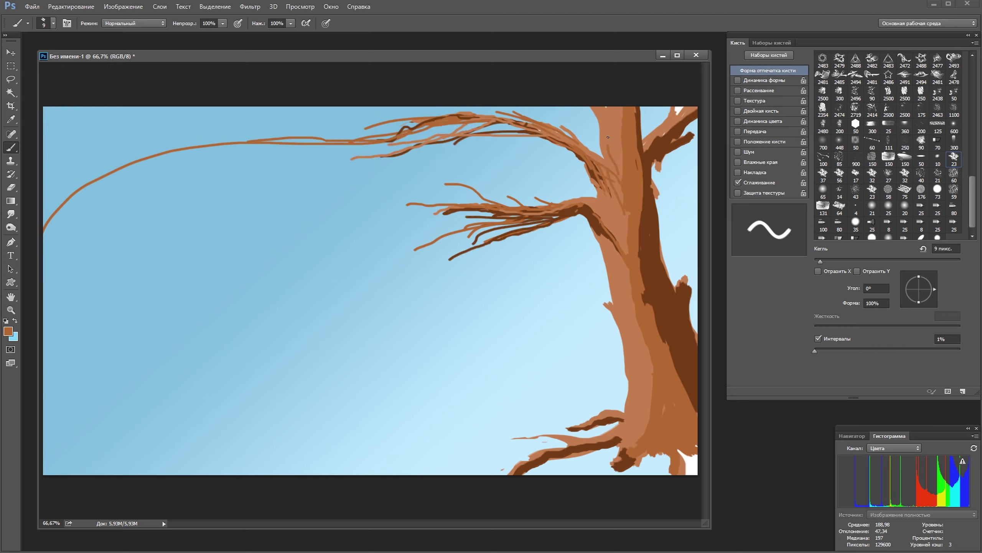
Step: Paint thin bark streaks down the trunk and near the branch junction
{"action": "left_click_drag", "start_coordinate": [608, 137], "coordinate": [635, 358]}
{"action": "left_click_drag", "start_coordinate": [619, 251], "coordinate": [645, 423]}
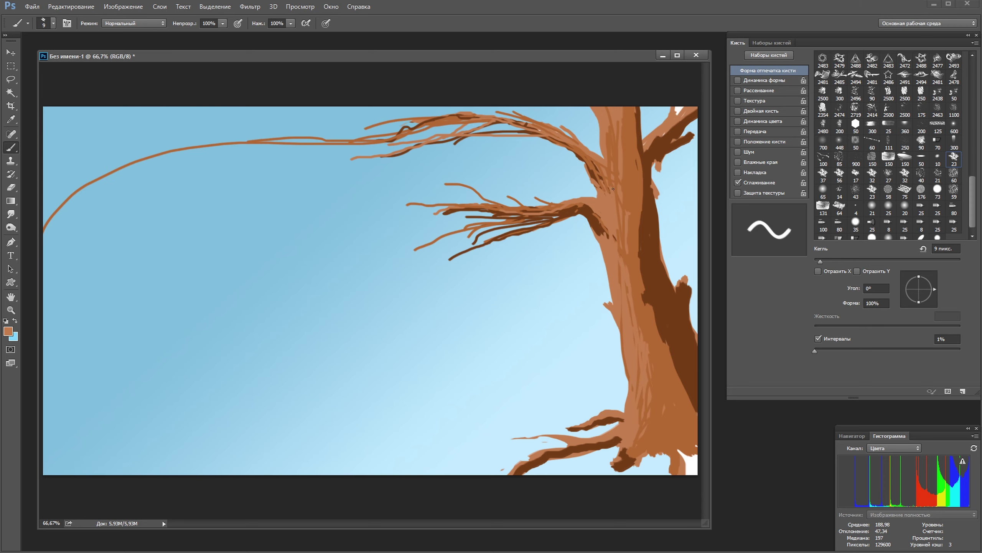
{"action": "mouse_move", "coordinate": [613, 189]}
{"action": "left_mouse_down"}
{"action": "mouse_move", "coordinate": [605, 236]}
{"action": "mouse_move", "coordinate": [640, 245]}
{"action": "left_mouse_up"}
{"action": "left_click", "coordinate": [7, 330]}
{"action": "left_click", "coordinate": [888, 99]}
{"action": "key", "text": "bracketright"}
{"action": "key", "text": "bracketright"}
{"action": "key", "text": "bracketright"}
Step: Shade the trunk with darker and lighter browns around the hollow, edges and lower trunk
{"action": "left_click", "coordinate": [640, 245], "text": "alt"}
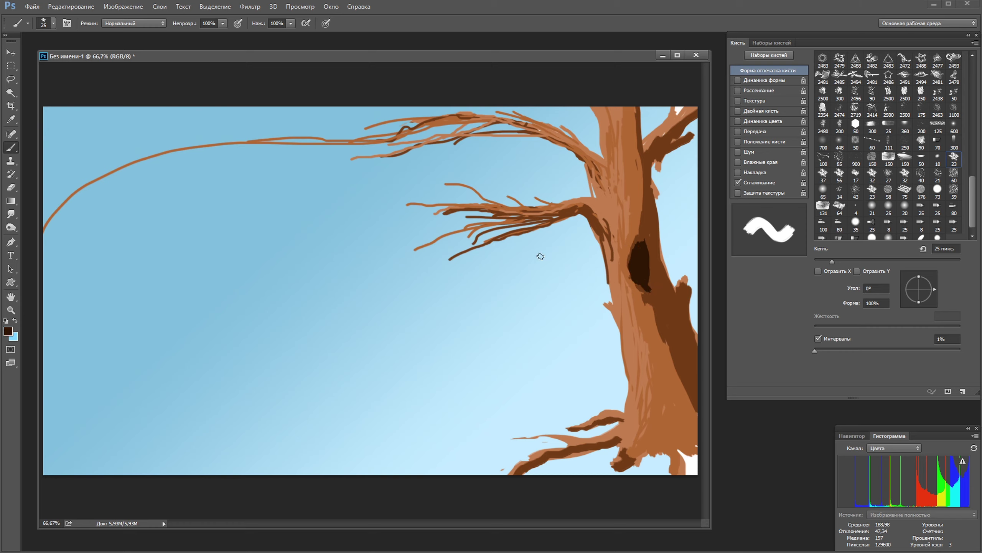
{"action": "left_click", "coordinate": [674, 428], "text": "alt"}
{"action": "left_click_drag", "start_coordinate": [681, 371], "coordinate": [692, 472]}
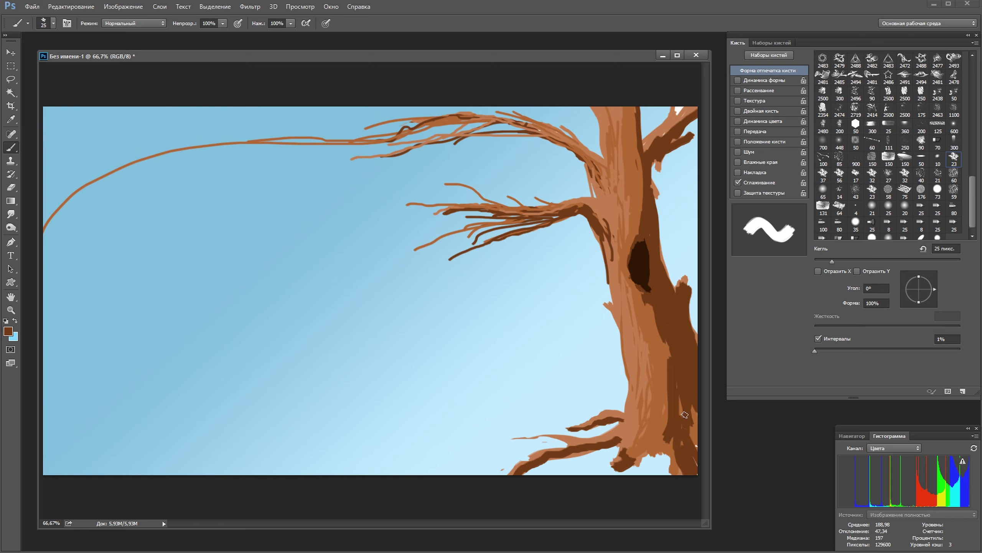
{"action": "left_click_drag", "start_coordinate": [681, 240], "coordinate": [683, 292]}
{"action": "left_click", "coordinate": [8, 330]}
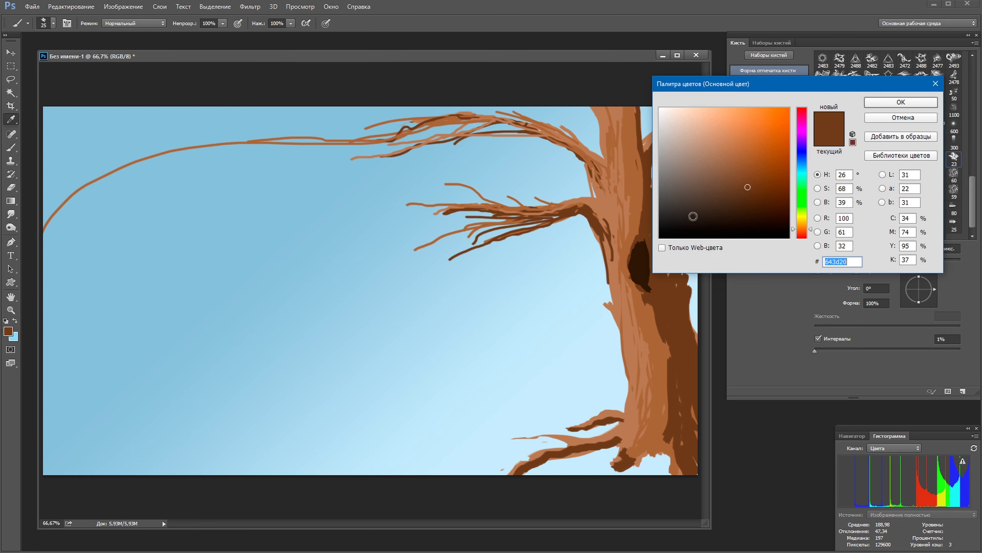
{"action": "left_click", "coordinate": [887, 99]}
{"action": "mouse_move", "coordinate": [685, 327]}
{"action": "left_mouse_down"}
{"action": "mouse_move", "coordinate": [692, 474]}
{"action": "mouse_move", "coordinate": [659, 155]}
{"action": "mouse_move", "coordinate": [694, 112]}
{"action": "left_mouse_up"}
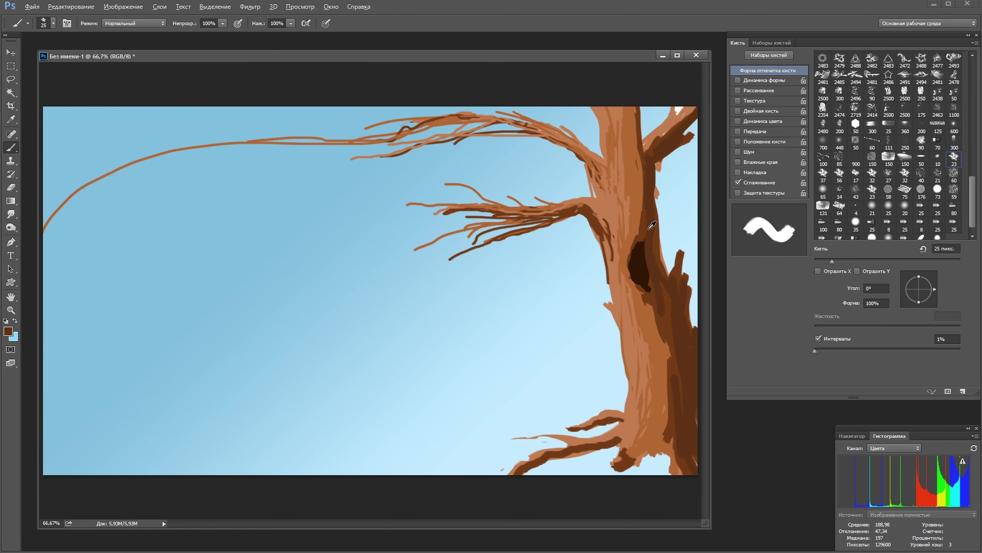
{"action": "left_click_drag", "start_coordinate": [650, 163], "coordinate": [636, 233]}
{"action": "left_click_drag", "start_coordinate": [632, 149], "coordinate": [631, 186]}
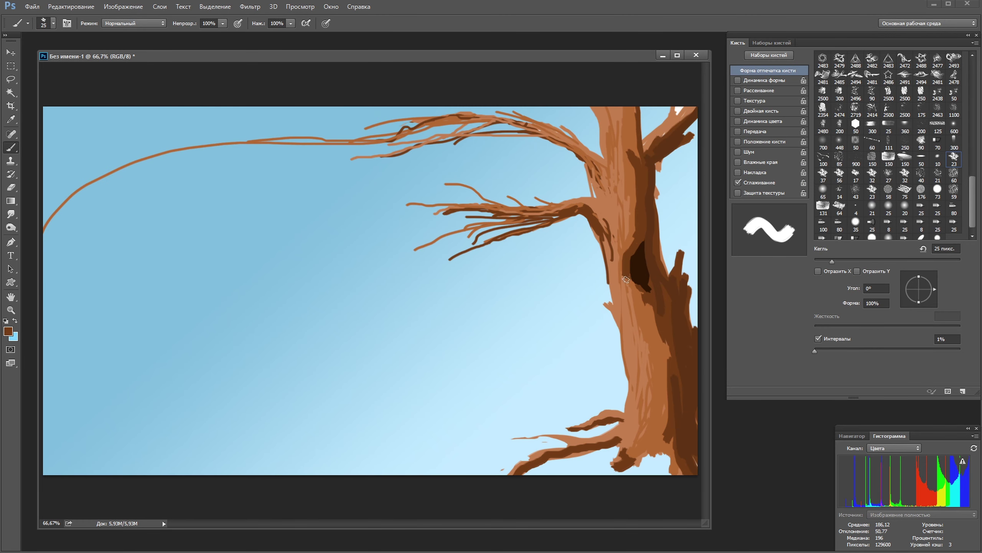
{"action": "left_click", "coordinate": [648, 290], "text": "alt"}
{"action": "left_click_drag", "start_coordinate": [654, 310], "coordinate": [626, 276]}
{"action": "left_click_drag", "start_coordinate": [666, 325], "coordinate": [638, 449]}
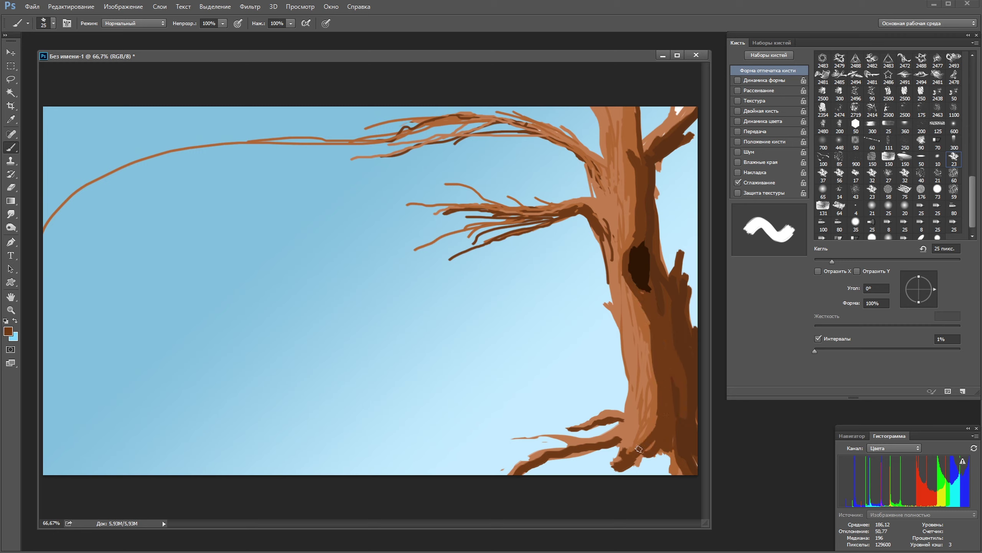
Step: Shade the long left branch dark brown with a 10 px brush and add light-brown twigs
{"action": "key", "text": "bracketleft"}
{"action": "key", "text": "bracketleft"}
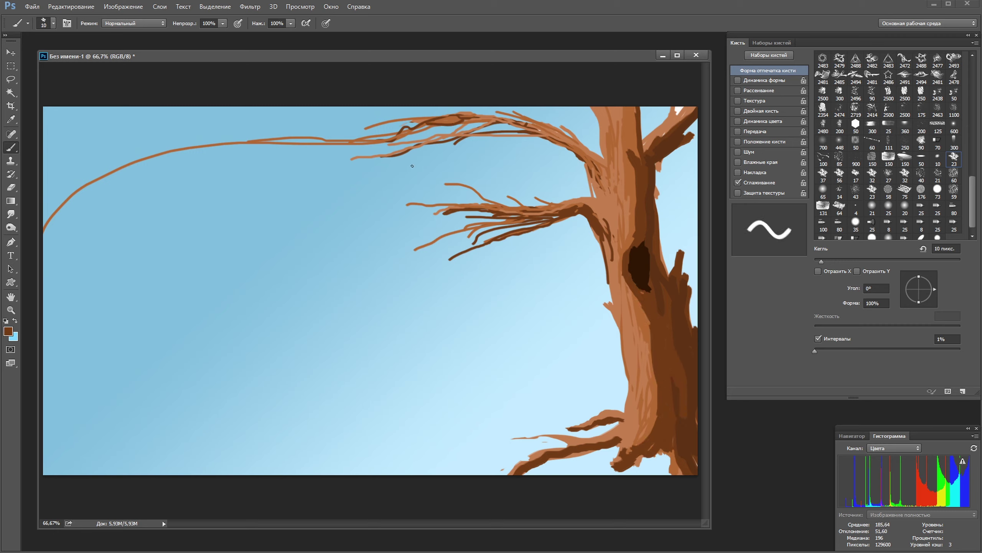
{"action": "mouse_move", "coordinate": [495, 123]}
{"action": "left_mouse_down"}
{"action": "mouse_move", "coordinate": [184, 148]}
{"action": "mouse_move", "coordinate": [43, 228]}
{"action": "left_mouse_up"}
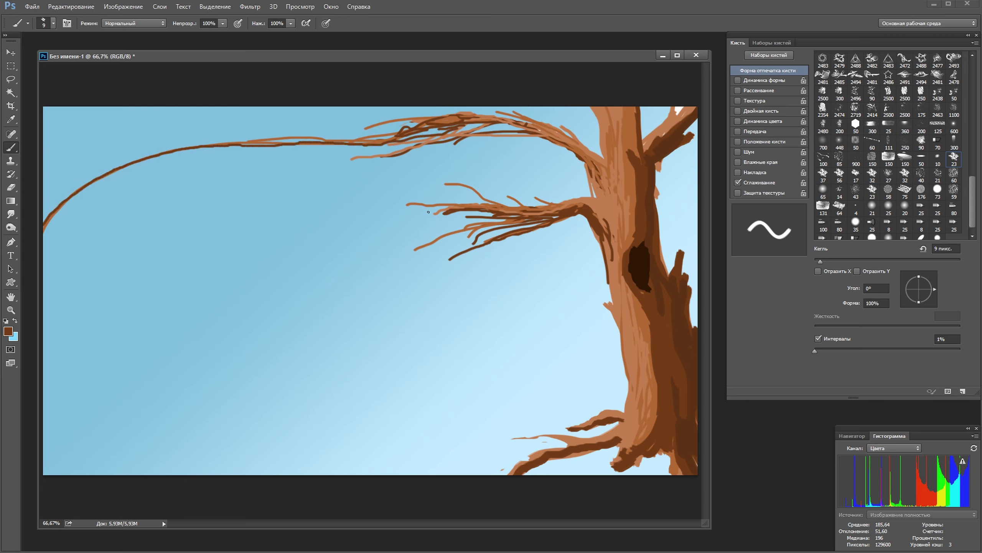
{"action": "left_click_drag", "start_coordinate": [355, 159], "coordinate": [585, 161]}
{"action": "left_click_drag", "start_coordinate": [550, 132], "coordinate": [615, 176]}
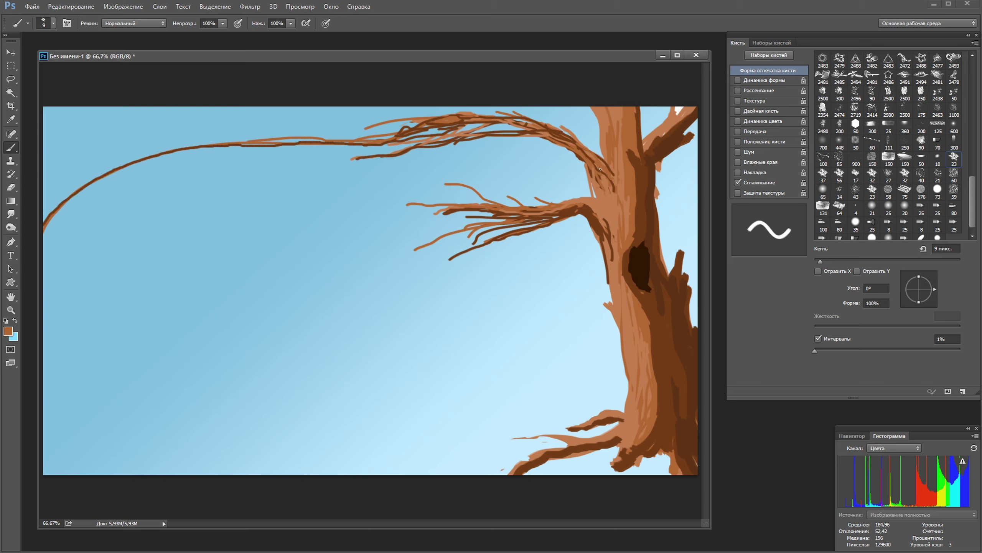
{"action": "left_click_drag", "start_coordinate": [469, 150], "coordinate": [543, 135]}
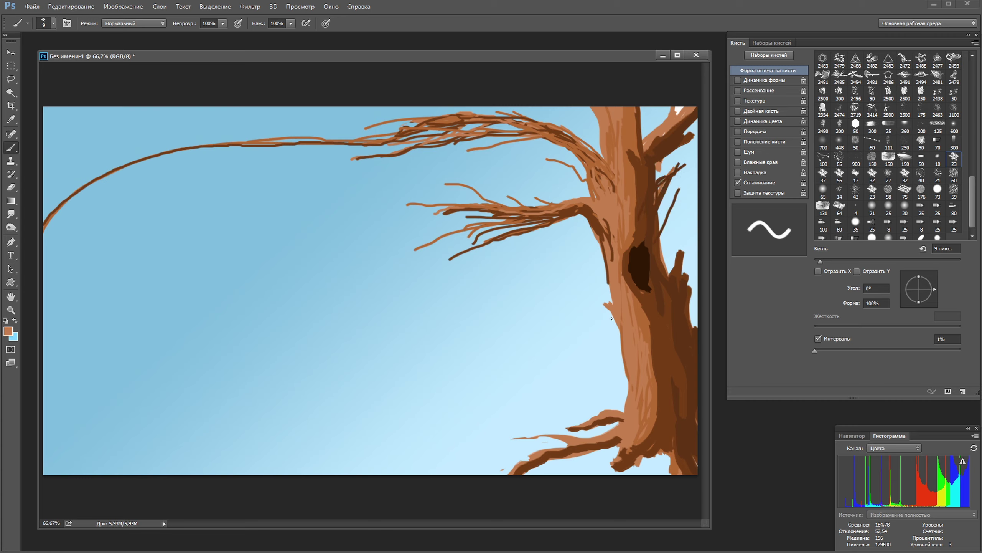
{"action": "key", "text": "bracketright"}
{"action": "mouse_move", "coordinate": [615, 318]}
{"action": "left_mouse_down"}
{"action": "mouse_move", "coordinate": [576, 291]}
{"action": "mouse_move", "coordinate": [538, 296]}
{"action": "mouse_move", "coordinate": [608, 317]}
{"action": "mouse_move", "coordinate": [460, 317]}
{"action": "left_mouse_up"}
{"action": "key", "text": "ctrl+alt+z"}
{"action": "key", "text": "ctrl+alt+z"}
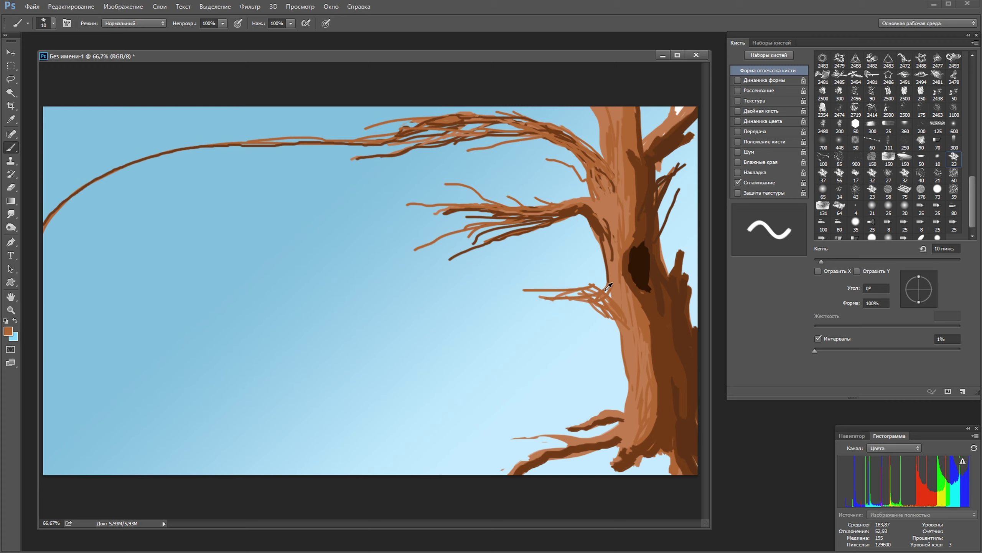
{"action": "left_click_drag", "start_coordinate": [520, 307], "coordinate": [616, 302]}
Step: Blend the lower-left branch into the trunk and darken the hollow near-black with a 40 px brush
{"action": "left_click", "coordinate": [640, 267], "text": "alt"}
{"action": "mouse_move", "coordinate": [554, 294]}
{"action": "left_mouse_down"}
{"action": "mouse_move", "coordinate": [619, 319]}
{"action": "mouse_move", "coordinate": [634, 377]}
{"action": "left_mouse_up"}
{"action": "left_click", "coordinate": [655, 313], "text": "alt"}
{"action": "left_click_drag", "start_coordinate": [642, 324], "coordinate": [646, 423]}
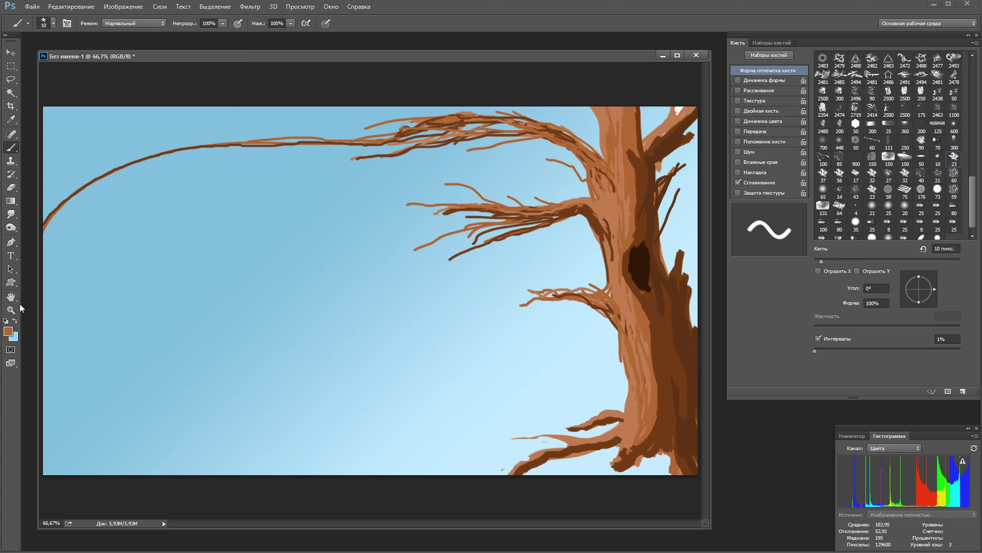
{"action": "left_click", "coordinate": [8, 331]}
{"action": "left_click", "coordinate": [884, 101]}
{"action": "key", "text": "bracketright"}
{"action": "key", "text": "bracketright"}
{"action": "key", "text": "bracketright"}
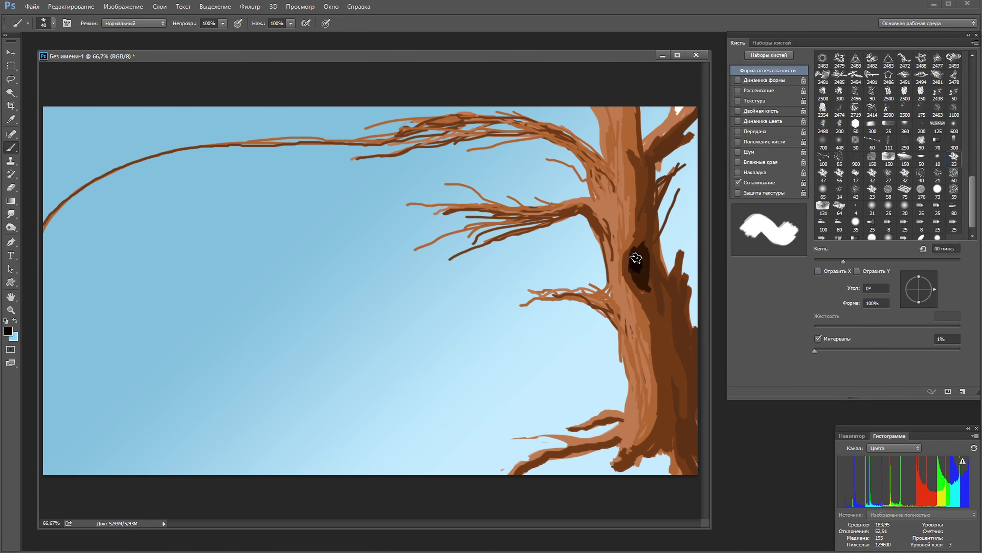
{"action": "left_click_drag", "start_coordinate": [636, 255], "coordinate": [655, 294]}
Step: Set the foreground colour to a dark green
{"action": "left_click", "coordinate": [7, 330]}
{"action": "left_click", "coordinate": [800, 208]}
{"action": "left_click", "coordinate": [774, 199]}
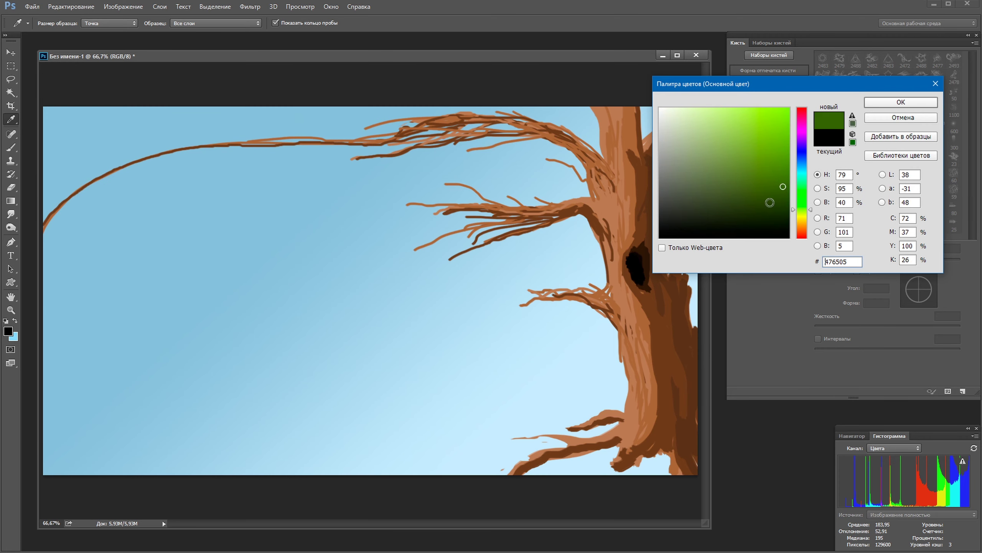
{"action": "left_click", "coordinate": [899, 100]}
Step: Paint small dark green grass blades around the trunk base
{"action": "key", "text": "bracketleft"}
{"action": "key", "text": "bracketleft"}
{"action": "key", "text": "bracketleft"}
{"action": "key", "text": "bracketleft"}
{"action": "left_click_drag", "start_coordinate": [634, 473], "coordinate": [621, 414]}
{"action": "mouse_move", "coordinate": [651, 474]}
{"action": "left_mouse_down"}
{"action": "mouse_move", "coordinate": [644, 435]}
{"action": "mouse_move", "coordinate": [671, 451]}
{"action": "left_mouse_up"}
{"action": "left_click_drag", "start_coordinate": [638, 474], "coordinate": [642, 456]}
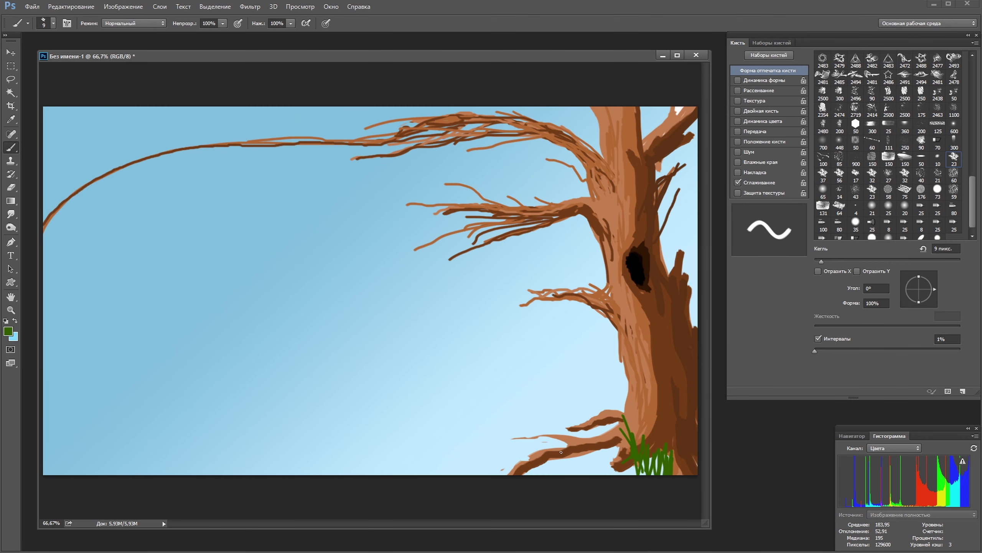
Step: Paint a dark green foliage band along the bottom with a 35 px brush, then pick olive green
{"action": "key", "text": "bracketright"}
{"action": "key", "text": "bracketright"}
{"action": "key", "text": "bracketright"}
{"action": "mouse_move", "coordinate": [561, 452]}
{"action": "left_mouse_down"}
{"action": "mouse_move", "coordinate": [557, 430]}
{"action": "mouse_move", "coordinate": [387, 470]}
{"action": "mouse_move", "coordinate": [631, 416]}
{"action": "left_mouse_up"}
{"action": "mouse_move", "coordinate": [597, 464]}
{"action": "left_mouse_down"}
{"action": "mouse_move", "coordinate": [674, 481]}
{"action": "mouse_move", "coordinate": [544, 487]}
{"action": "mouse_move", "coordinate": [495, 465]}
{"action": "mouse_move", "coordinate": [441, 488]}
{"action": "left_mouse_up"}
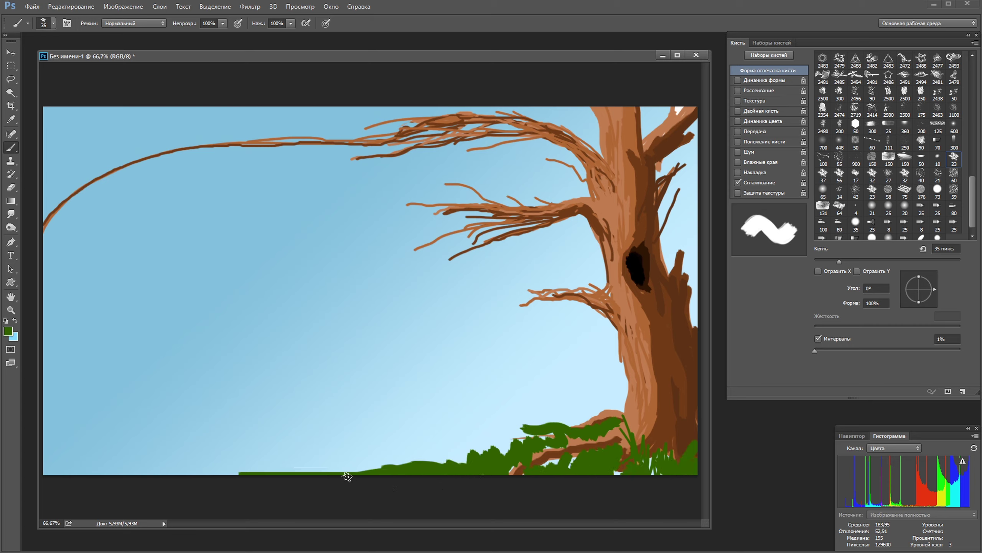
{"action": "left_click_drag", "start_coordinate": [346, 475], "coordinate": [190, 473]}
{"action": "left_click", "coordinate": [8, 331]}
{"action": "left_click", "coordinate": [758, 169]}
Step: Set an olive green and paint light-green grass near the trunk and bottom right
{"action": "left_click_drag", "start_coordinate": [802, 204], "coordinate": [815, 217]}
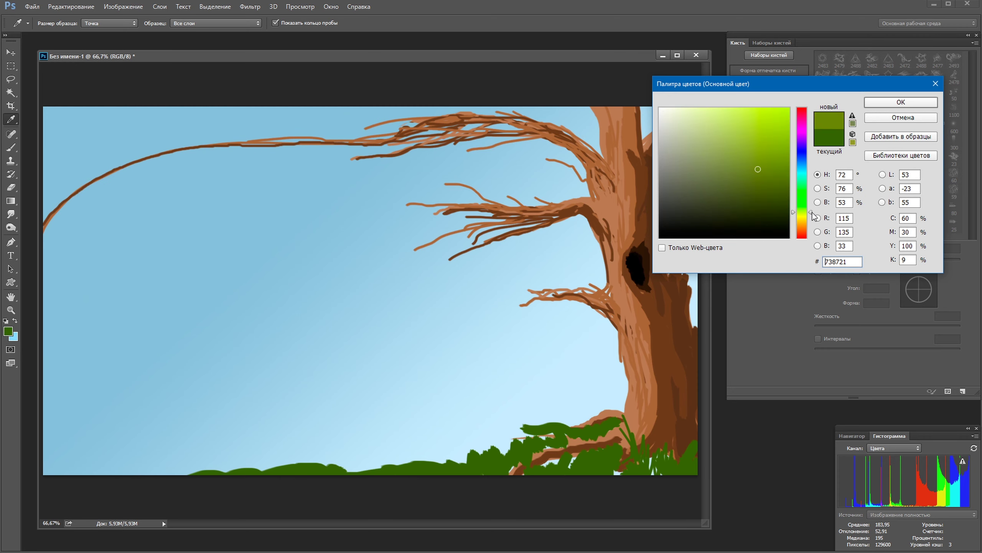
{"action": "key", "text": "Return"}
{"action": "mouse_move", "coordinate": [576, 456]}
{"action": "left_mouse_down"}
{"action": "mouse_move", "coordinate": [584, 445]}
{"action": "mouse_move", "coordinate": [600, 458]}
{"action": "left_mouse_up"}
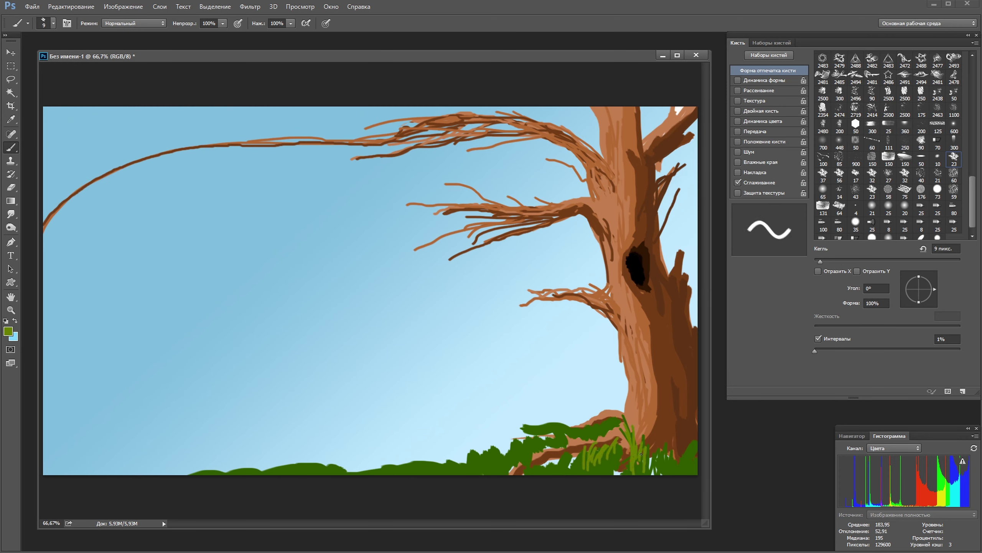
{"action": "left_click_drag", "start_coordinate": [690, 444], "coordinate": [516, 451]}
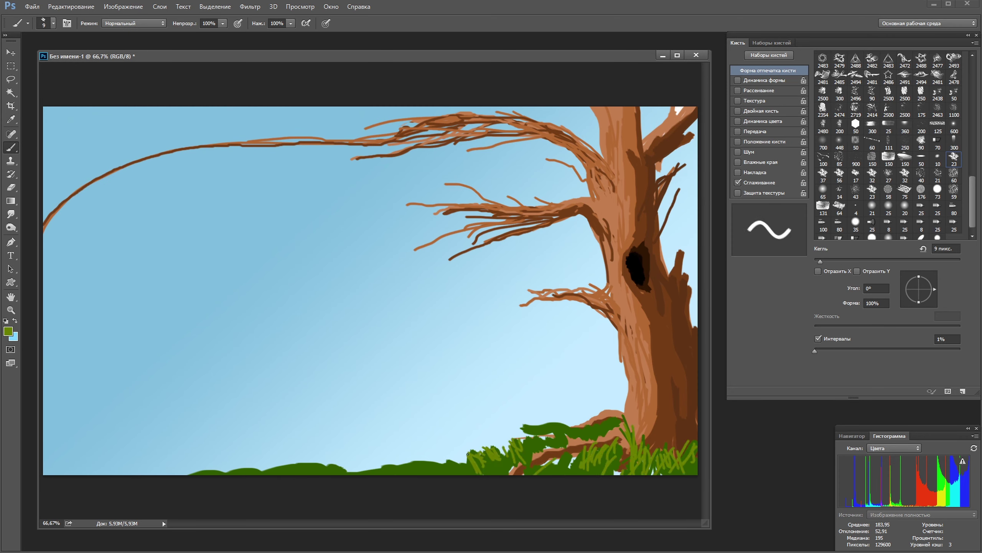
Step: Scribble olive and dark green grass across the bottom left and tree base
{"action": "left_click_drag", "start_coordinate": [255, 467], "coordinate": [368, 481]}
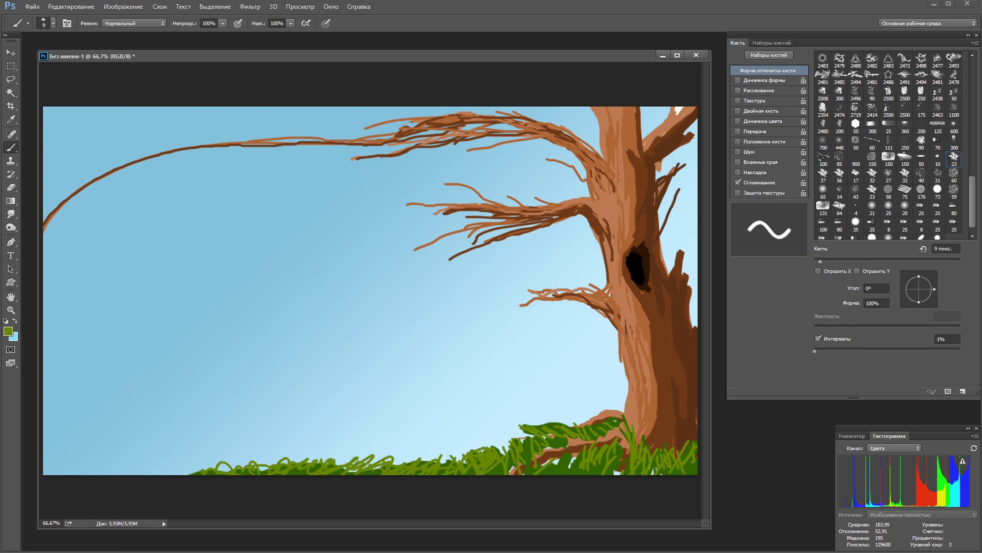
{"action": "left_click_drag", "start_coordinate": [514, 472], "coordinate": [166, 471]}
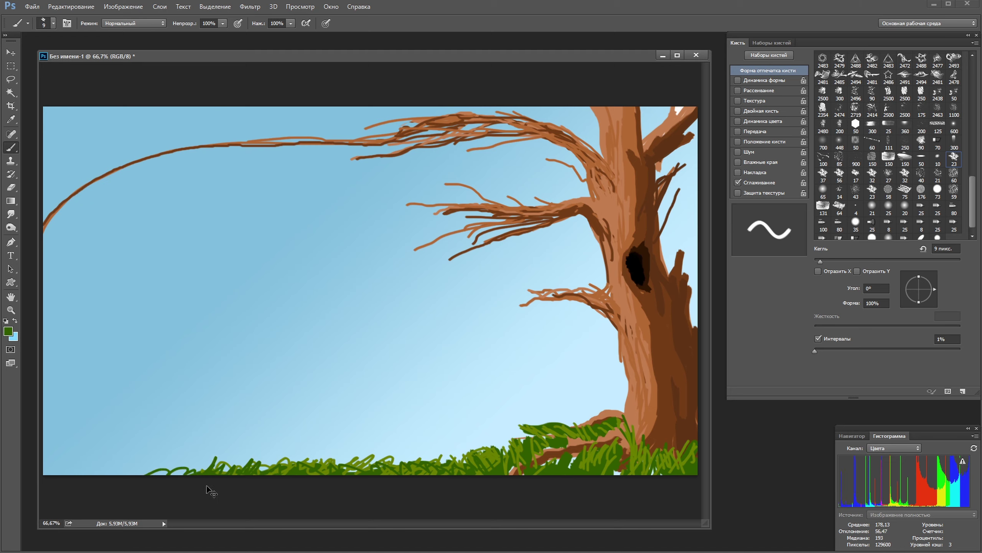
{"action": "left_click_drag", "start_coordinate": [213, 491], "coordinate": [375, 494]}
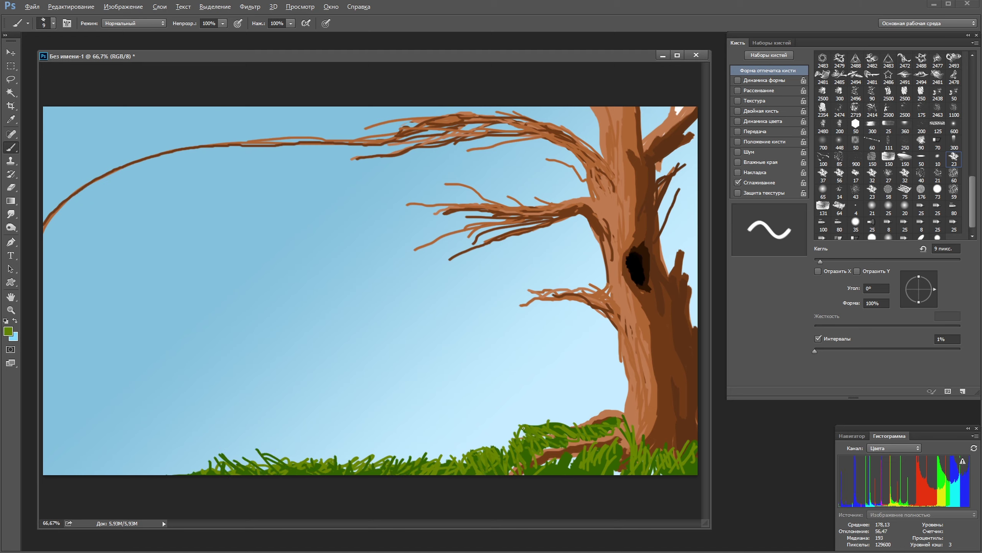
{"action": "left_click_drag", "start_coordinate": [620, 424], "coordinate": [682, 437]}
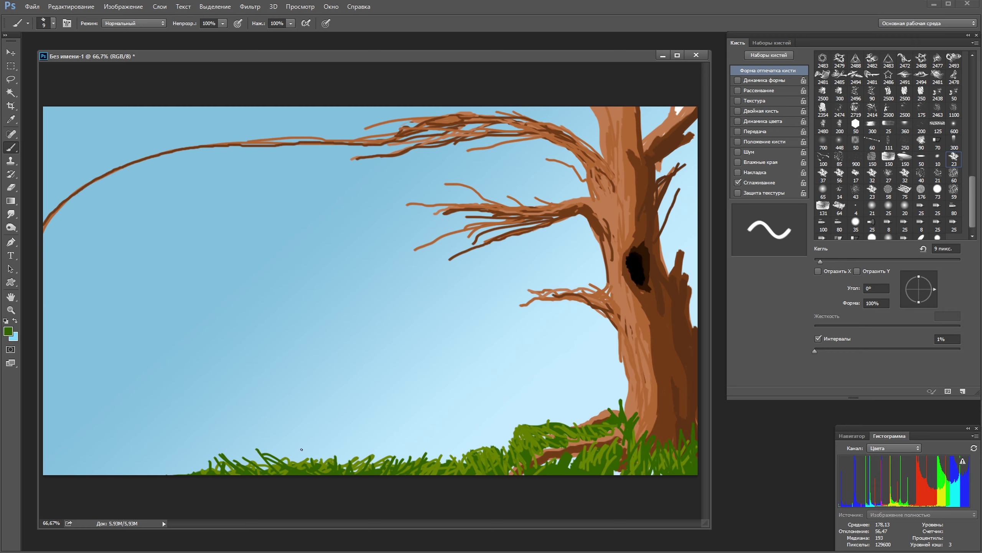
Step: Paint light-olive grass across the bottom and at the tree base
{"action": "left_click", "coordinate": [330, 462], "text": "alt"}
{"action": "left_click", "coordinate": [8, 331]}
{"action": "key", "text": "Return"}
{"action": "left_click_drag", "start_coordinate": [571, 450], "coordinate": [305, 464]}
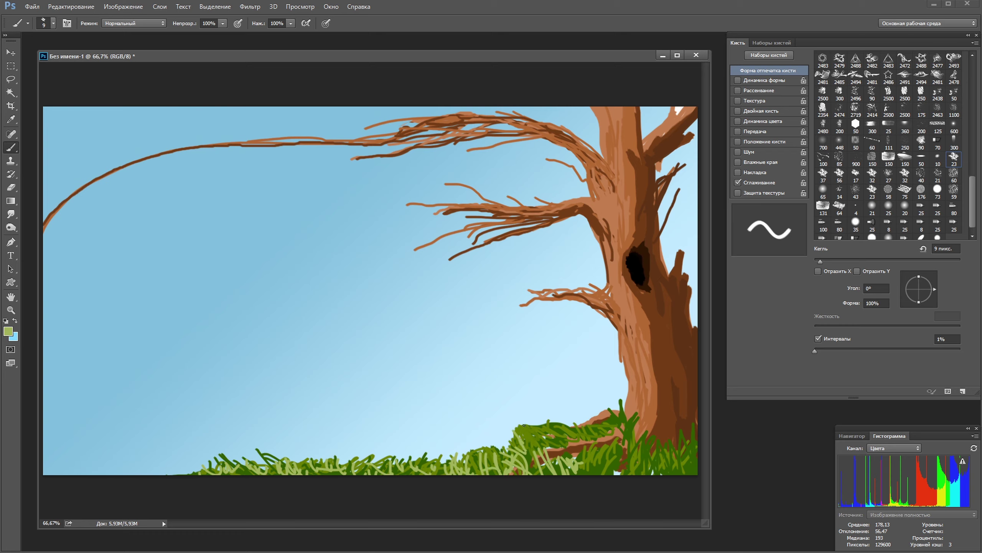
{"action": "left_click_drag", "start_coordinate": [589, 436], "coordinate": [690, 449]}
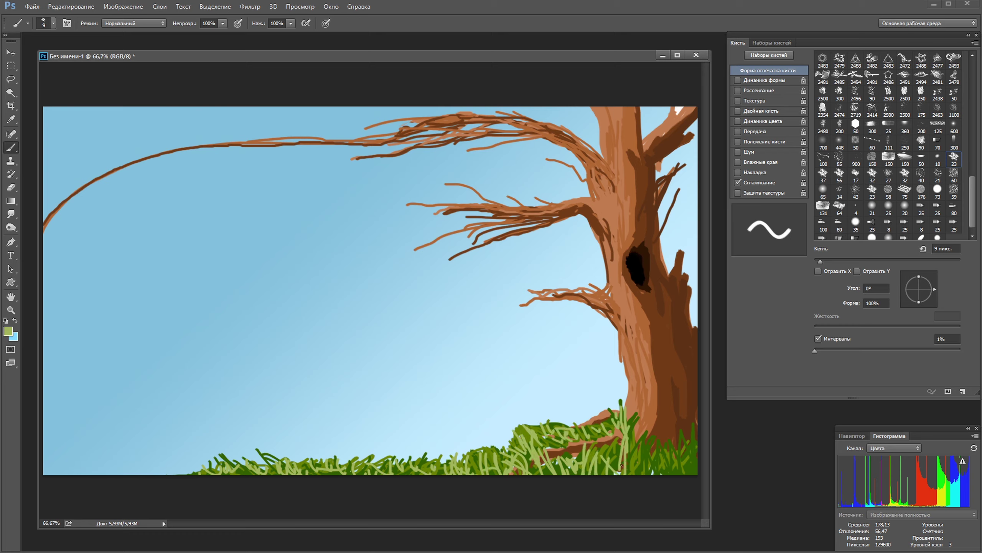
Step: Add dark-green grass blades along the bottom and a tall blade by the tree
{"action": "left_click", "coordinate": [684, 466], "text": "alt"}
{"action": "mouse_move", "coordinate": [572, 463]}
{"action": "left_mouse_down"}
{"action": "mouse_move", "coordinate": [383, 460]}
{"action": "mouse_move", "coordinate": [441, 429]}
{"action": "mouse_move", "coordinate": [444, 474]}
{"action": "left_mouse_up"}
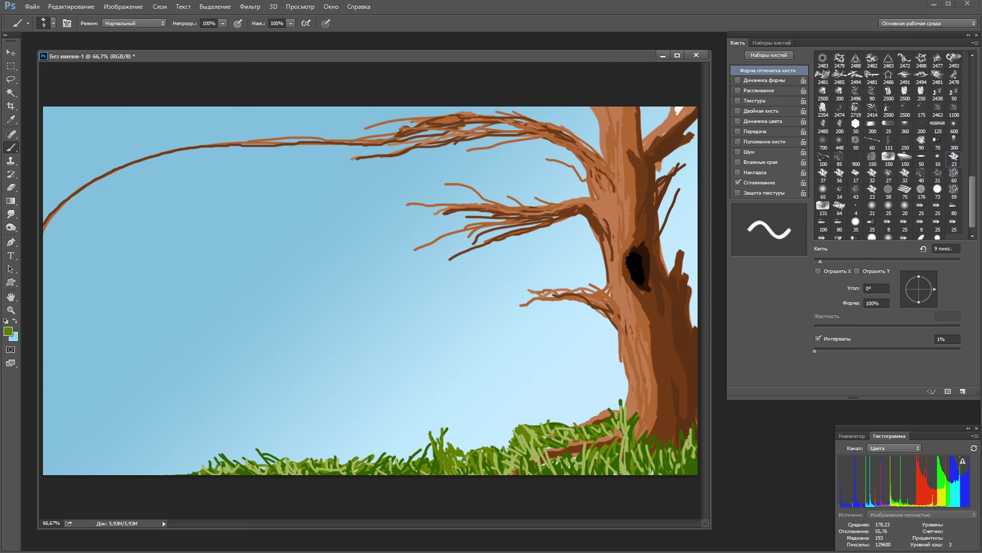
{"action": "mouse_move", "coordinate": [465, 461]}
{"action": "left_mouse_down"}
{"action": "mouse_move", "coordinate": [425, 472]}
{"action": "mouse_move", "coordinate": [217, 472]}
{"action": "mouse_move", "coordinate": [526, 420]}
{"action": "mouse_move", "coordinate": [561, 453]}
{"action": "left_mouse_up"}
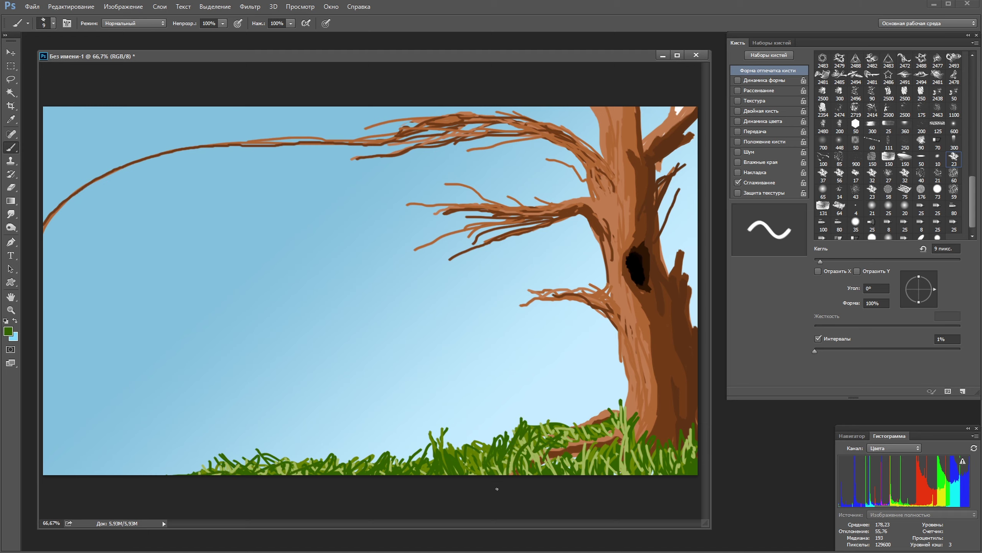
{"action": "left_click_drag", "start_coordinate": [623, 413], "coordinate": [621, 475]}
Step: Paint dark grass blades near the tree base and trunk
{"action": "left_click", "coordinate": [630, 435], "text": "alt"}
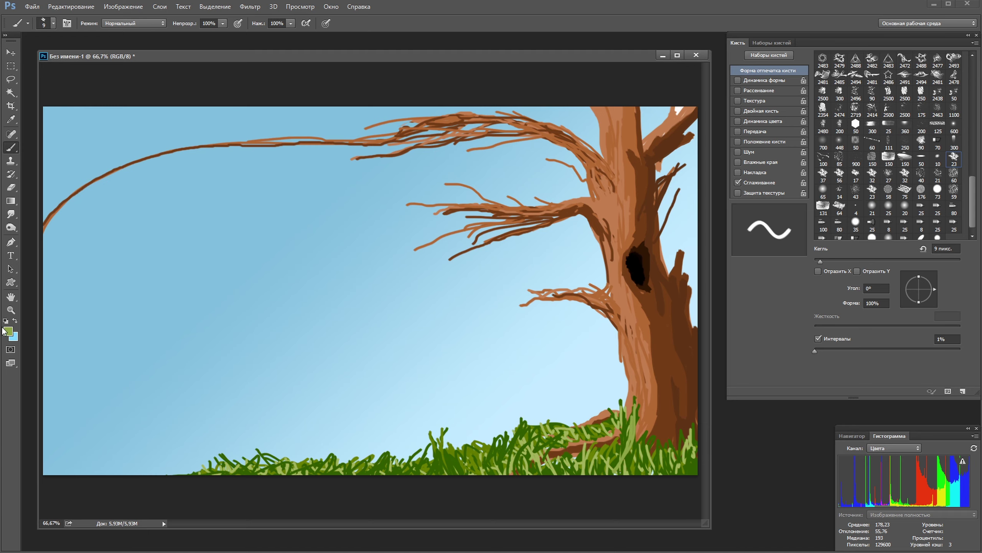
{"action": "left_click_drag", "start_coordinate": [634, 439], "coordinate": [645, 475]}
{"action": "left_click_drag", "start_coordinate": [691, 427], "coordinate": [684, 475]}
{"action": "left_click_drag", "start_coordinate": [660, 461], "coordinate": [646, 468]}
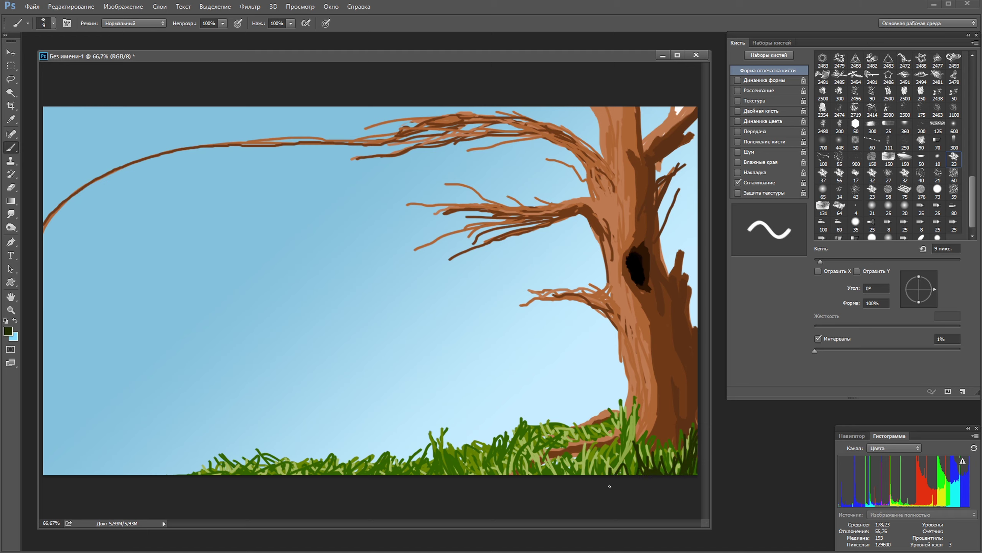
Step: Paint a 25 px dark-green patch, then choose a darker green with a 9 px brush
{"action": "key", "text": "bracketright"}
{"action": "key", "text": "bracketright"}
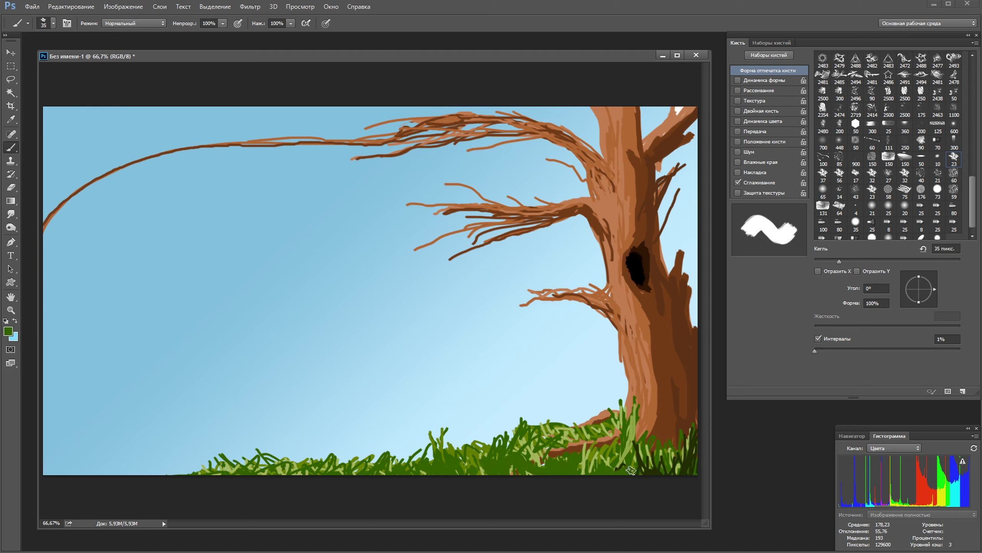
{"action": "left_click_drag", "start_coordinate": [654, 468], "coordinate": [590, 466]}
{"action": "key", "text": "bracketleft"}
{"action": "left_click", "coordinate": [605, 460], "text": "alt"}
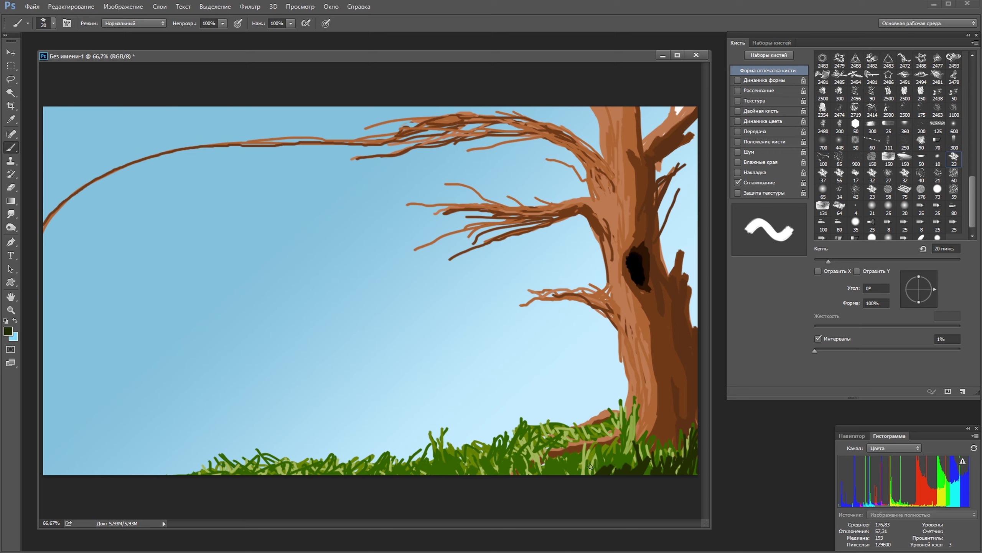
{"action": "key", "text": "bracketleft"}
{"action": "key", "text": "bracketleft"}
{"action": "key", "text": "bracketleft"}
{"action": "key", "text": "bracketleft"}
{"action": "key", "text": "bracketleft"}
{"action": "key", "text": "bracketleft"}
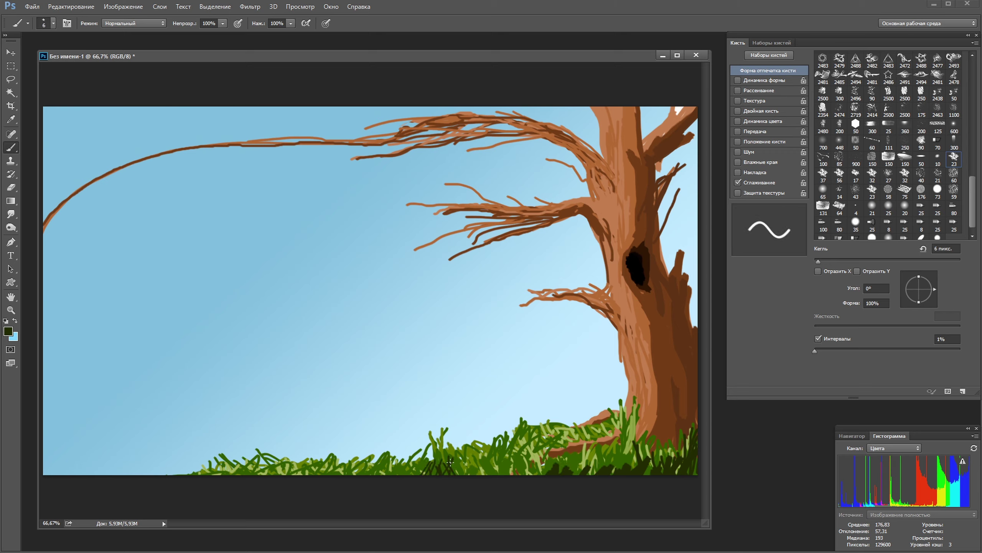
{"action": "key", "text": "bracketright"}
{"action": "key", "text": "bracketright"}
{"action": "key", "text": "bracketright"}
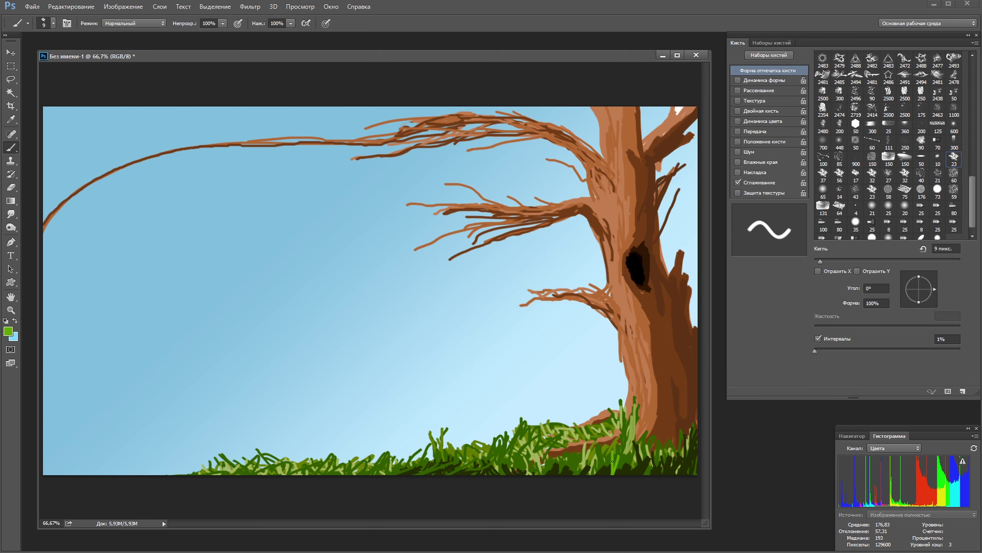
{"action": "key", "text": "Return"}
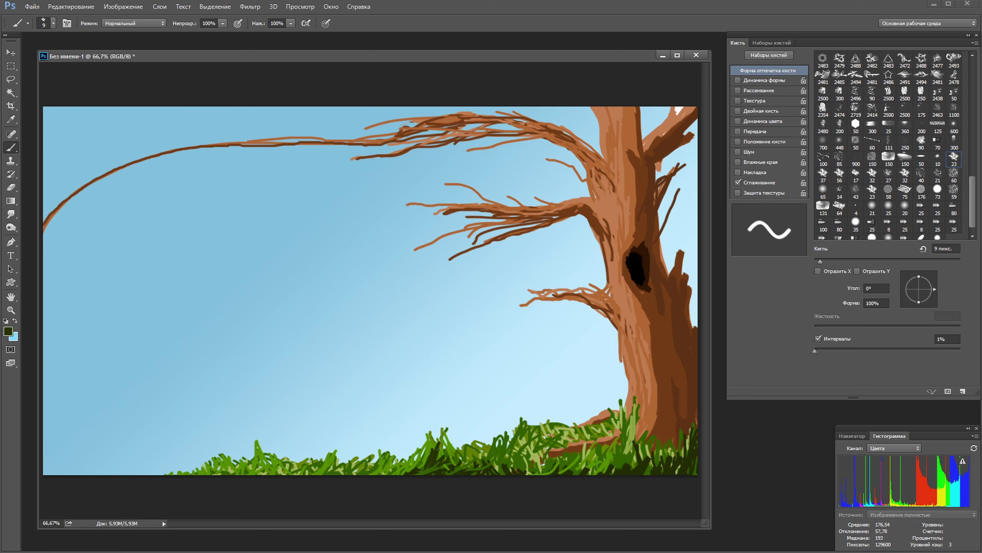
Step: Sample light green and paint light and olive grass blades along the bottom middle
{"action": "left_click", "coordinate": [500, 452], "text": "alt"}
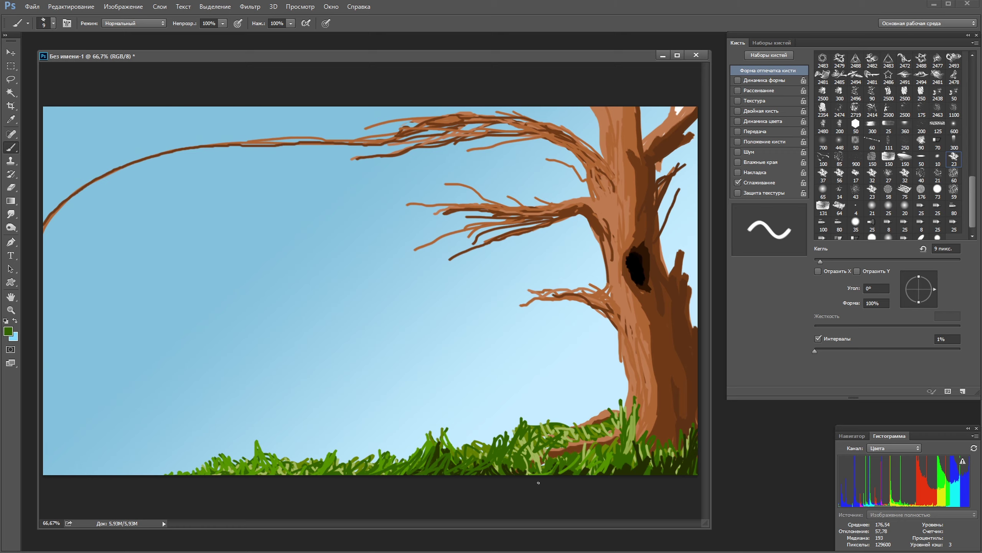
{"action": "left_click", "coordinate": [518, 449], "text": "alt"}
{"action": "left_click_drag", "start_coordinate": [519, 472], "coordinate": [534, 455]}
{"action": "left_click_drag", "start_coordinate": [532, 451], "coordinate": [423, 458]}
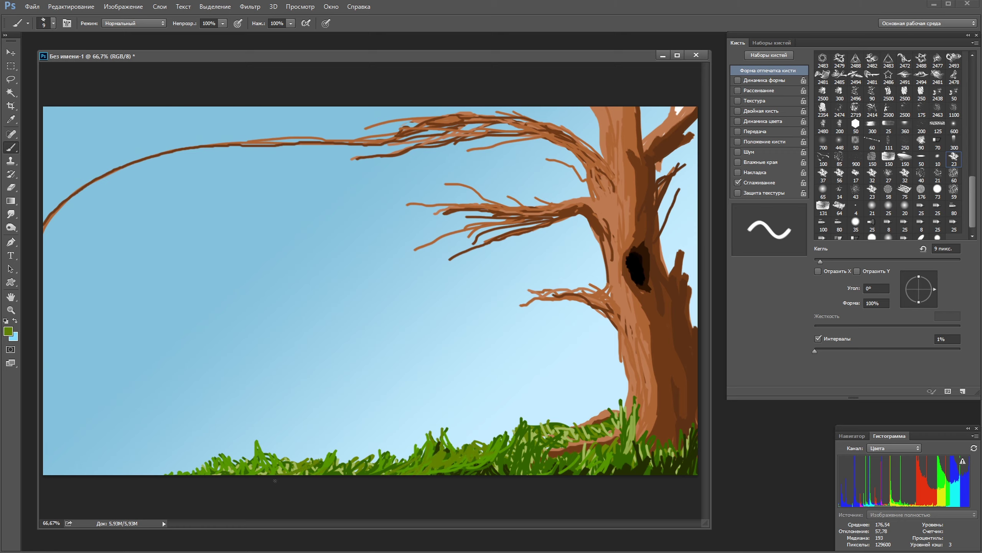
{"action": "left_click_drag", "start_coordinate": [275, 481], "coordinate": [379, 466]}
{"action": "left_click_drag", "start_coordinate": [302, 463], "coordinate": [411, 459]}
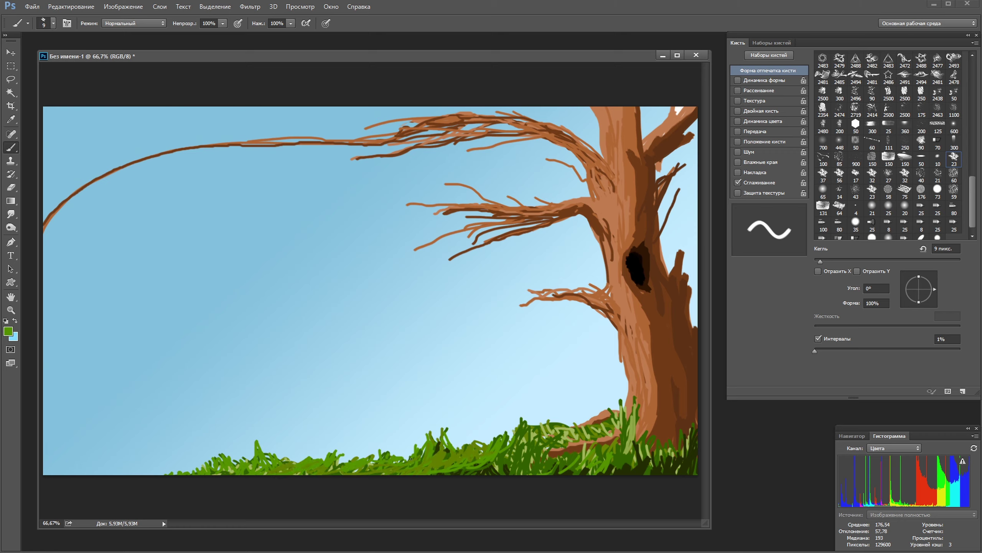
Step: Sample a darker green and paint dark grass strokes along the bottom
{"action": "left_click", "coordinate": [520, 451], "text": "alt"}
{"action": "left_click_drag", "start_coordinate": [495, 457], "coordinate": [398, 472]}
{"action": "mouse_move", "coordinate": [456, 453]}
{"action": "left_mouse_down"}
{"action": "mouse_move", "coordinate": [379, 470]}
{"action": "mouse_move", "coordinate": [480, 446]}
{"action": "left_mouse_up"}
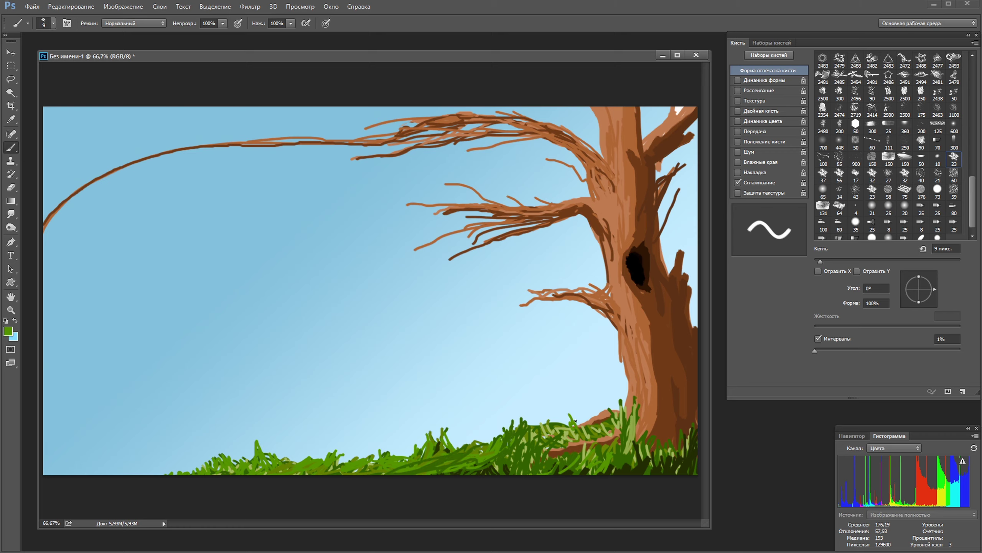
Step: Paint dark green grass blades up the trunk base and its right edge
{"action": "left_click_drag", "start_coordinate": [630, 440], "coordinate": [633, 397]}
{"action": "left_click_drag", "start_coordinate": [636, 445], "coordinate": [643, 395]}
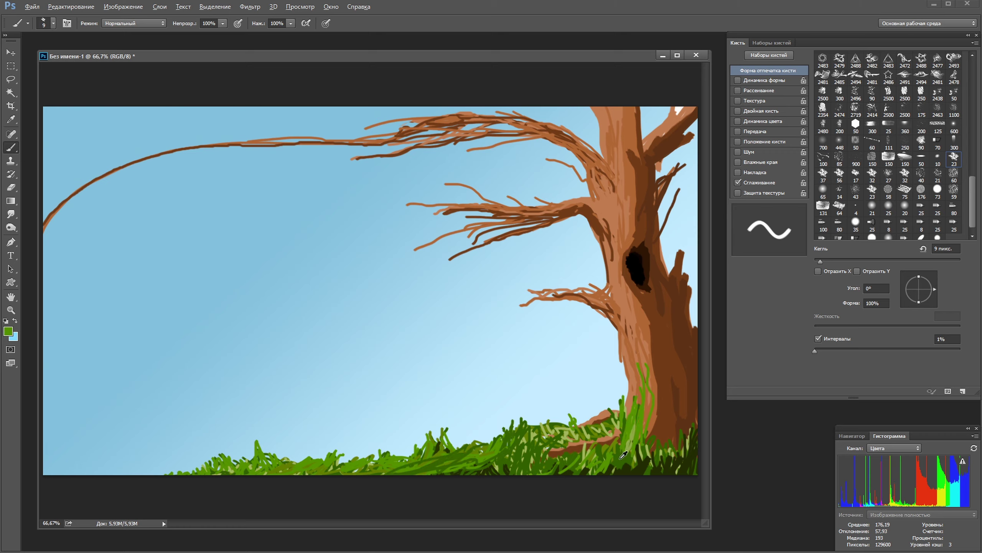
{"action": "left_click", "coordinate": [624, 455], "text": "alt"}
{"action": "left_click_drag", "start_coordinate": [636, 449], "coordinate": [645, 358]}
{"action": "left_click", "coordinate": [682, 463], "text": "alt"}
{"action": "left_click_drag", "start_coordinate": [694, 429], "coordinate": [690, 338]}
{"action": "left_click_drag", "start_coordinate": [685, 461], "coordinate": [682, 414]}
{"action": "mouse_move", "coordinate": [659, 464]}
{"action": "left_mouse_down"}
{"action": "mouse_move", "coordinate": [669, 381]}
{"action": "mouse_move", "coordinate": [657, 325]}
{"action": "left_mouse_up"}
Step: Paint brown streaks on the lower trunk, darken the branch joint and extend the stump
{"action": "left_click", "coordinate": [657, 448], "text": "alt"}
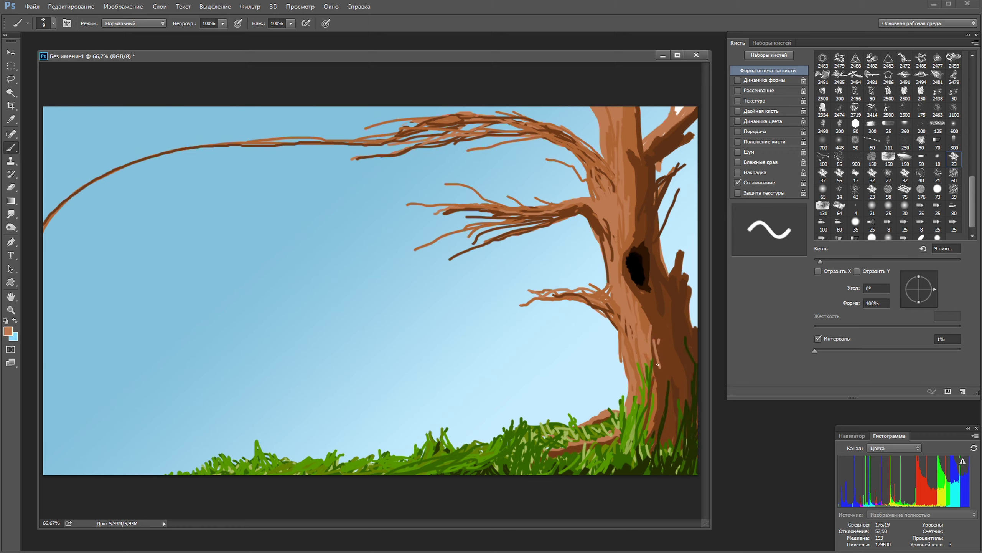
{"action": "left_click", "coordinate": [657, 348], "text": "alt"}
{"action": "left_click_drag", "start_coordinate": [659, 367], "coordinate": [651, 330]}
{"action": "left_click", "coordinate": [554, 127], "text": "alt"}
{"action": "left_click_drag", "start_coordinate": [555, 132], "coordinate": [601, 209]}
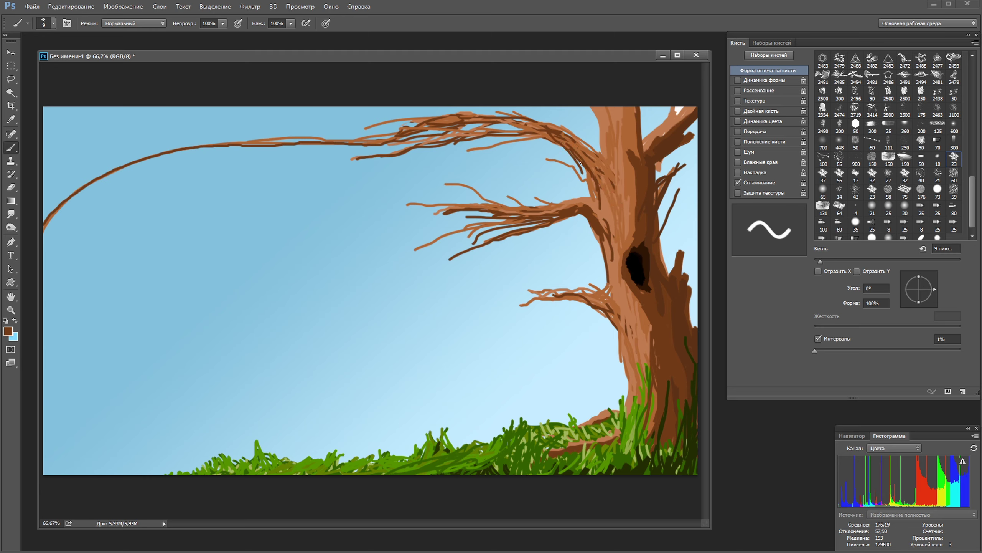
{"action": "left_click_drag", "start_coordinate": [575, 153], "coordinate": [623, 257]}
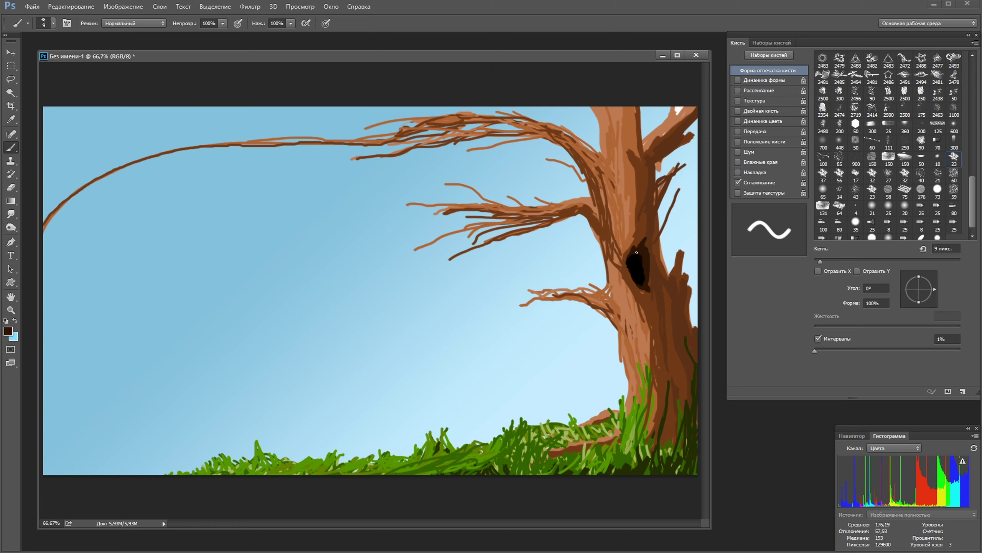
{"action": "left_click", "coordinate": [657, 290], "text": "alt"}
{"action": "left_click_drag", "start_coordinate": [681, 269], "coordinate": [690, 236]}
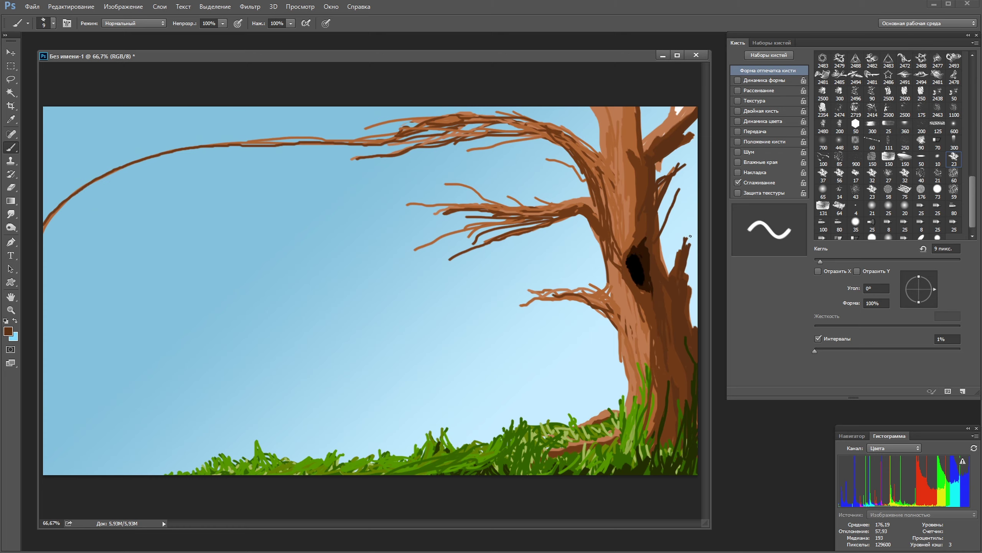
{"action": "left_click", "coordinate": [628, 139], "text": "alt"}
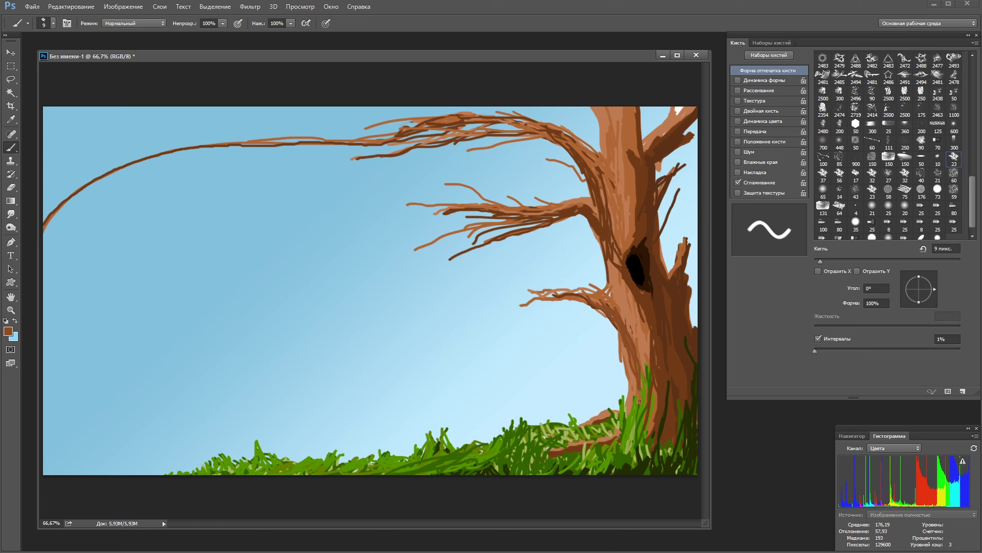
Step: Add green and dark green grass blades at the trunk base
{"action": "left_click", "coordinate": [644, 386], "text": "alt"}
{"action": "left_click_drag", "start_coordinate": [640, 425], "coordinate": [636, 390]}
{"action": "left_click_drag", "start_coordinate": [626, 447], "coordinate": [641, 391]}
{"action": "left_click", "coordinate": [699, 376], "text": "alt"}
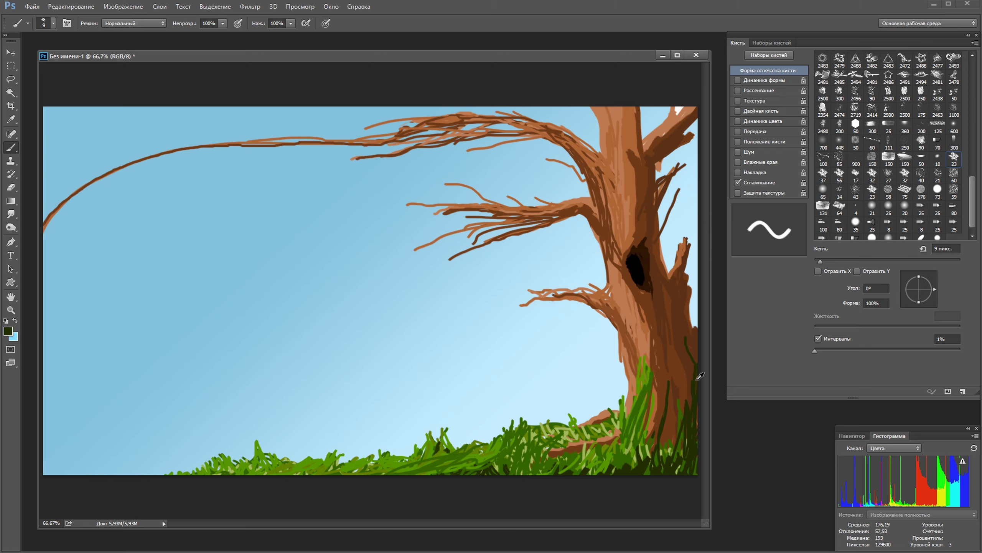
{"action": "left_click_drag", "start_coordinate": [667, 458], "coordinate": [660, 406]}
{"action": "left_click_drag", "start_coordinate": [674, 456], "coordinate": [677, 417]}
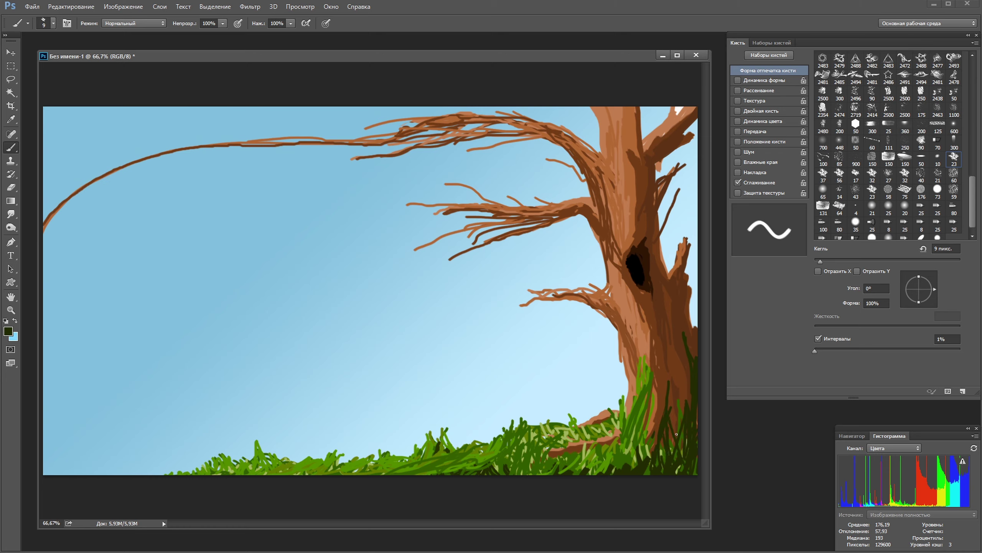
Step: Paint dark brown streaks down the upper trunk and near-black shading at the branch joint
{"action": "left_click", "coordinate": [619, 130], "text": "alt"}
{"action": "left_click", "coordinate": [598, 184], "text": "alt"}
{"action": "mouse_move", "coordinate": [636, 112]}
{"action": "left_mouse_down"}
{"action": "mouse_move", "coordinate": [634, 179]}
{"action": "mouse_move", "coordinate": [304, 148]}
{"action": "left_mouse_up"}
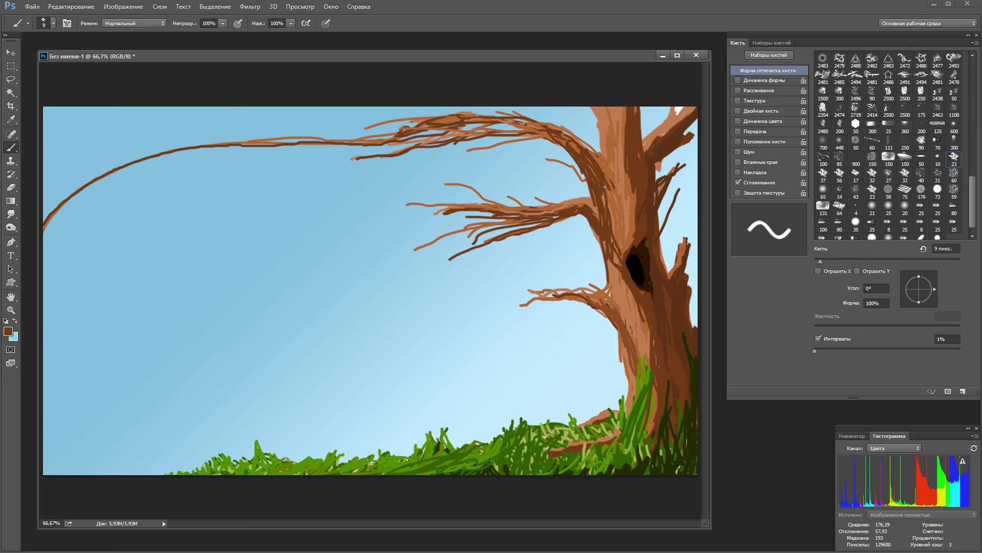
{"action": "left_click", "coordinate": [642, 244], "text": "alt"}
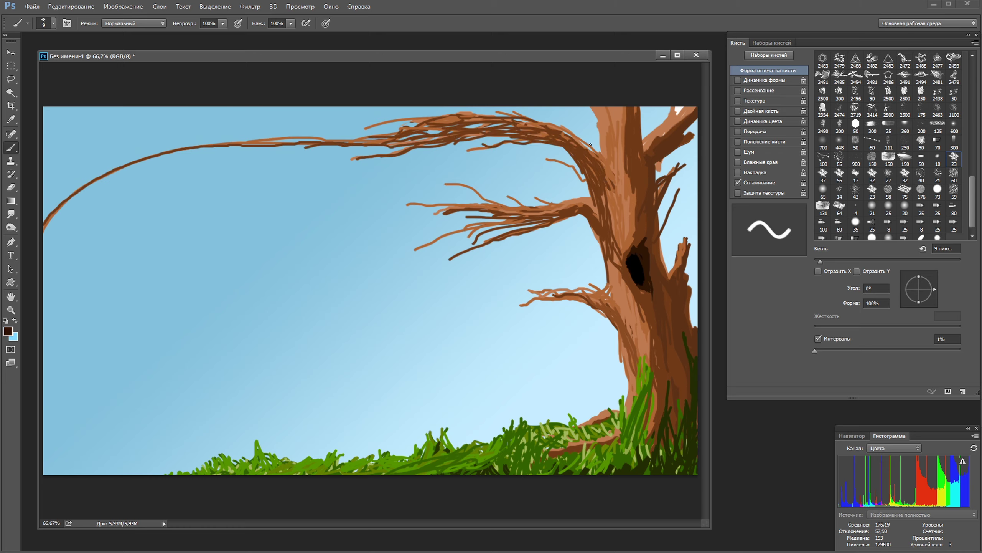
{"action": "left_click_drag", "start_coordinate": [468, 132], "coordinate": [597, 205]}
{"action": "mouse_move", "coordinate": [657, 165]}
{"action": "left_mouse_down"}
{"action": "mouse_move", "coordinate": [664, 140]}
{"action": "mouse_move", "coordinate": [638, 213]}
{"action": "mouse_move", "coordinate": [677, 387]}
{"action": "left_mouse_up"}
{"action": "mouse_move", "coordinate": [657, 325]}
{"action": "left_mouse_down"}
{"action": "mouse_move", "coordinate": [653, 237]}
{"action": "mouse_move", "coordinate": [653, 286]}
{"action": "left_mouse_up"}
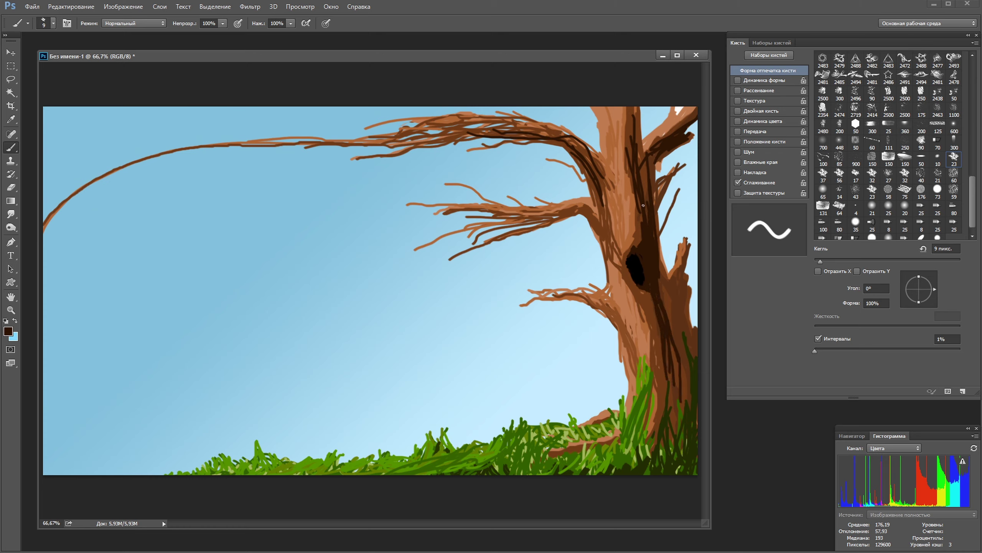
Step: Darken the trunk hollow in black and add brown strokes down the trunk's left side
{"action": "left_click", "coordinate": [634, 267], "text": "alt"}
{"action": "left_click_drag", "start_coordinate": [644, 205], "coordinate": [643, 252]}
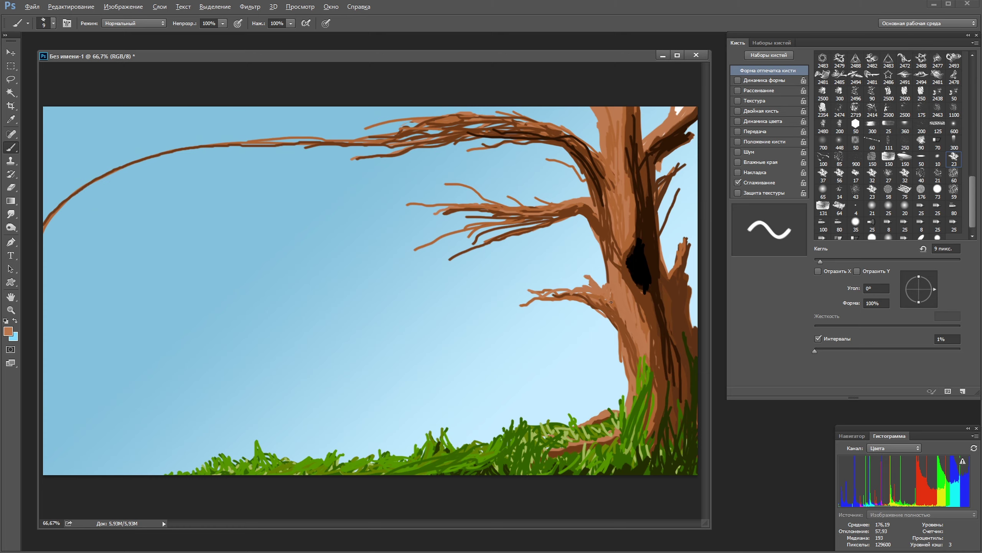
{"action": "left_click_drag", "start_coordinate": [631, 325], "coordinate": [624, 354]}
{"action": "left_click_drag", "start_coordinate": [607, 271], "coordinate": [605, 296]}
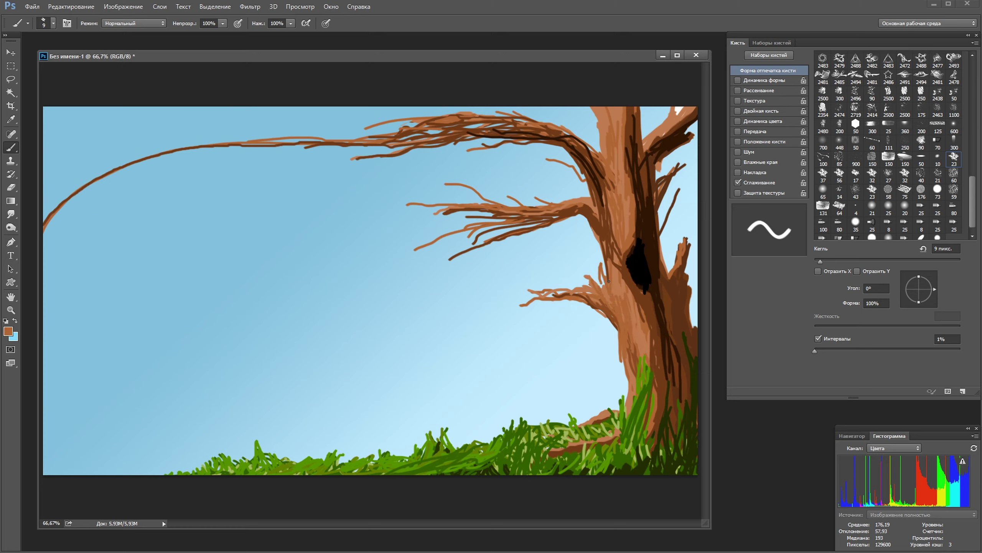
{"action": "left_click_drag", "start_coordinate": [602, 209], "coordinate": [603, 286]}
Step: Choose orange and stamp a row of leaves along the upper branch
{"action": "key", "text": "i"}
{"action": "key", "text": "Return"}
{"action": "key", "text": "b"}
{"action": "left_click", "coordinate": [363, 157]}
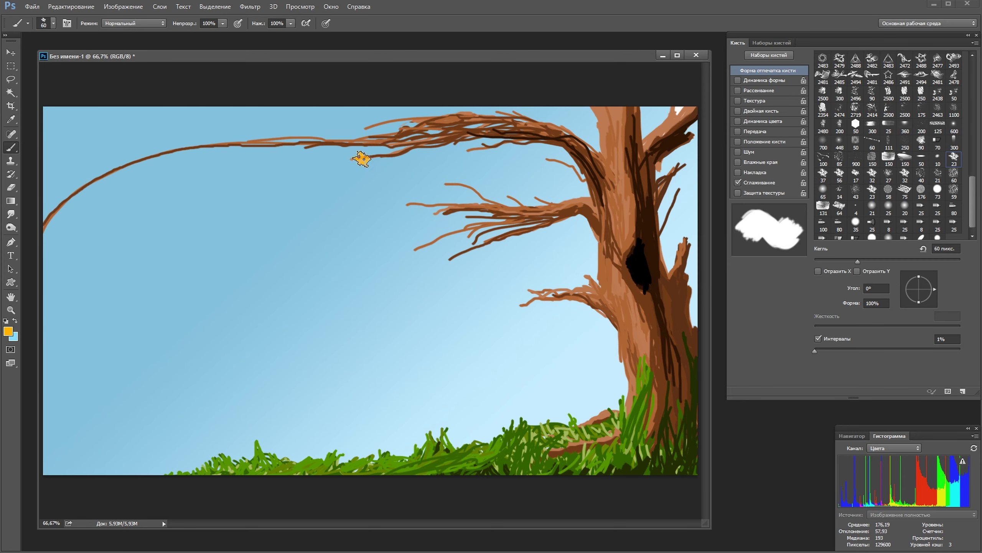
{"action": "left_click", "coordinate": [408, 139]}
{"action": "left_click", "coordinate": [372, 139]}
{"action": "left_click", "coordinate": [340, 143]}
{"action": "left_click", "coordinate": [310, 143]}
{"action": "left_click", "coordinate": [265, 142]}
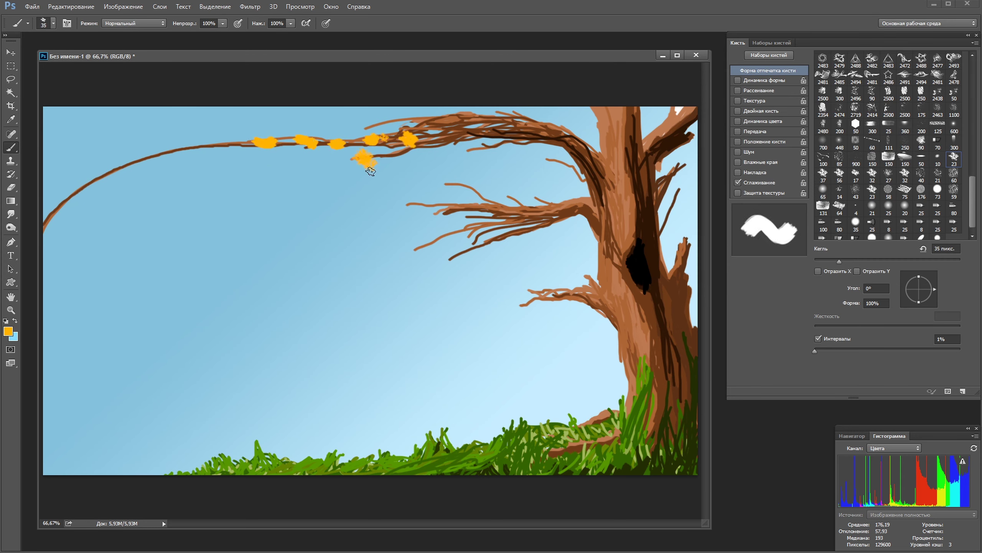
{"action": "left_click", "coordinate": [397, 154]}
{"action": "left_click", "coordinate": [435, 144]}
Step: Switch to a darker orange and scatter falling leaves across the left sky
{"action": "left_click", "coordinate": [8, 330]}
{"action": "key", "text": "Return"}
{"action": "left_click", "coordinate": [365, 160]}
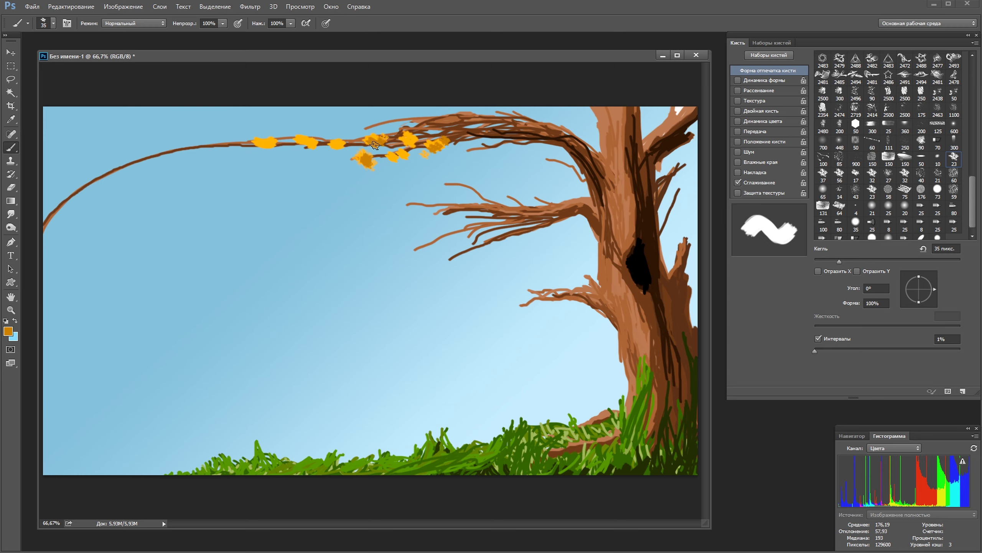
{"action": "left_click", "coordinate": [308, 141]}
{"action": "left_click", "coordinate": [203, 129]}
{"action": "left_click", "coordinate": [175, 179]}
{"action": "left_click", "coordinate": [229, 216]}
{"action": "left_click", "coordinate": [180, 247]}
{"action": "left_click_drag", "start_coordinate": [84, 319], "coordinate": [93, 347]}
Step: Paint larger falling leaves on the left in a different darker orange
{"action": "key", "text": "]"}
{"action": "left_click_drag", "start_coordinate": [93, 233], "coordinate": [99, 252]}
{"action": "mouse_move", "coordinate": [68, 137]}
{"action": "left_mouse_down"}
{"action": "mouse_move", "coordinate": [103, 135]}
{"action": "mouse_move", "coordinate": [84, 141]}
{"action": "left_mouse_up"}
{"action": "left_click", "coordinate": [8, 331]}
{"action": "key", "text": "Return"}
{"action": "left_click_drag", "start_coordinate": [93, 234], "coordinate": [99, 253]}
{"action": "mouse_move", "coordinate": [74, 335]}
{"action": "left_mouse_down"}
{"action": "mouse_move", "coordinate": [94, 330]}
{"action": "mouse_move", "coordinate": [89, 348]}
{"action": "left_mouse_up"}
Step: Sample a brighter orange, enlarge the falling leaves and add leaves along the upper branch
{"action": "left_click", "coordinate": [180, 248]}
{"action": "left_click", "coordinate": [232, 219]}
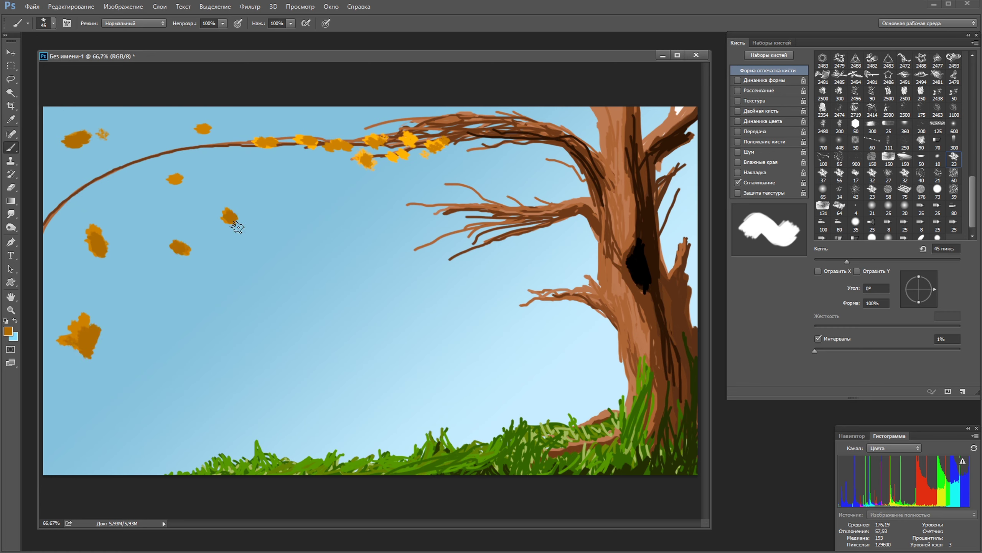
{"action": "left_click", "coordinate": [178, 182]}
{"action": "left_click", "coordinate": [329, 147], "text": "alt"}
{"action": "left_click_drag", "start_coordinate": [443, 126], "coordinate": [504, 130]}
Step: Paint small leaves on the upper and middle branches with a smaller brush
{"action": "key", "text": "["}
{"action": "key", "text": "["}
{"action": "left_click", "coordinate": [538, 134]}
{"action": "left_click", "coordinate": [523, 137]}
{"action": "left_click", "coordinate": [499, 113]}
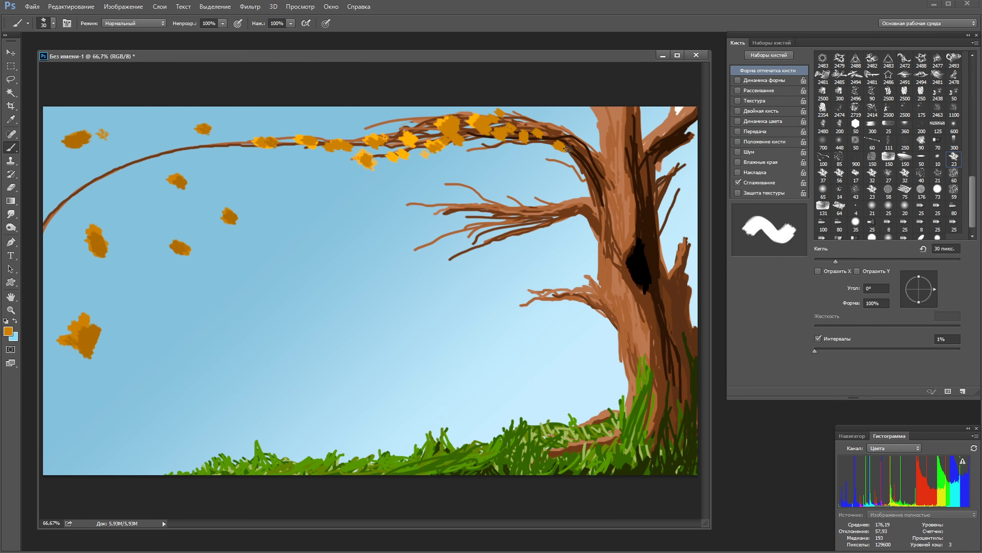
{"action": "left_click", "coordinate": [470, 199]}
{"action": "left_click_drag", "start_coordinate": [498, 203], "coordinate": [497, 217]}
{"action": "left_click", "coordinate": [475, 215]}
Step: Add brighter orange leaves along the middle branch and its tip
{"action": "left_click", "coordinate": [489, 214], "text": "alt"}
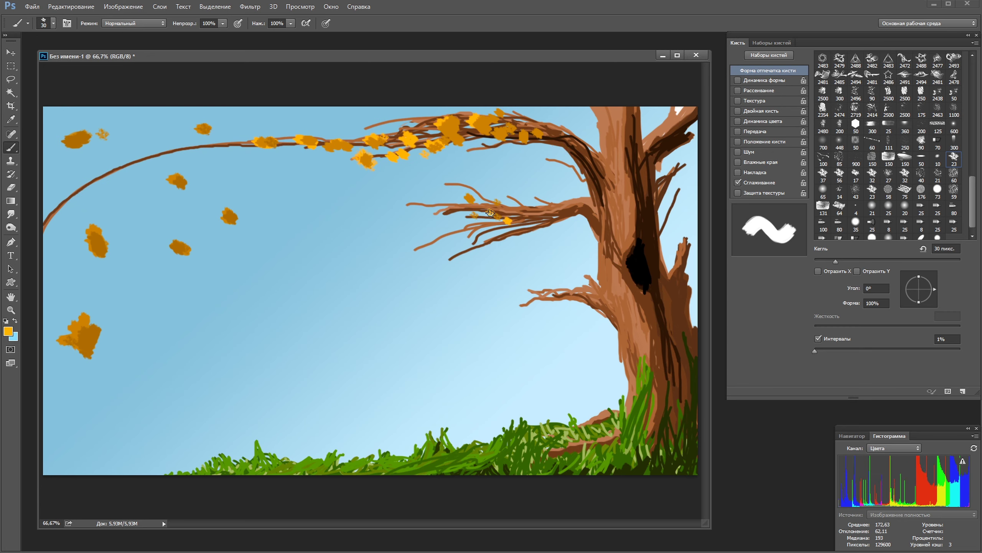
{"action": "left_click", "coordinate": [391, 246]}
{"action": "left_click", "coordinate": [445, 235]}
{"action": "left_click", "coordinate": [466, 254]}
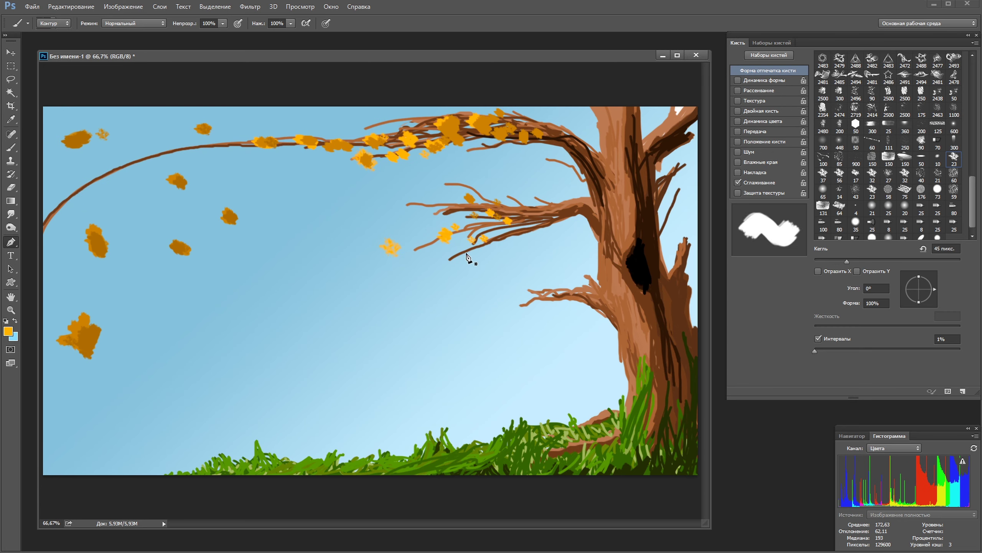
{"action": "key", "text": "["}
{"action": "left_click_drag", "start_coordinate": [425, 203], "coordinate": [416, 209]}
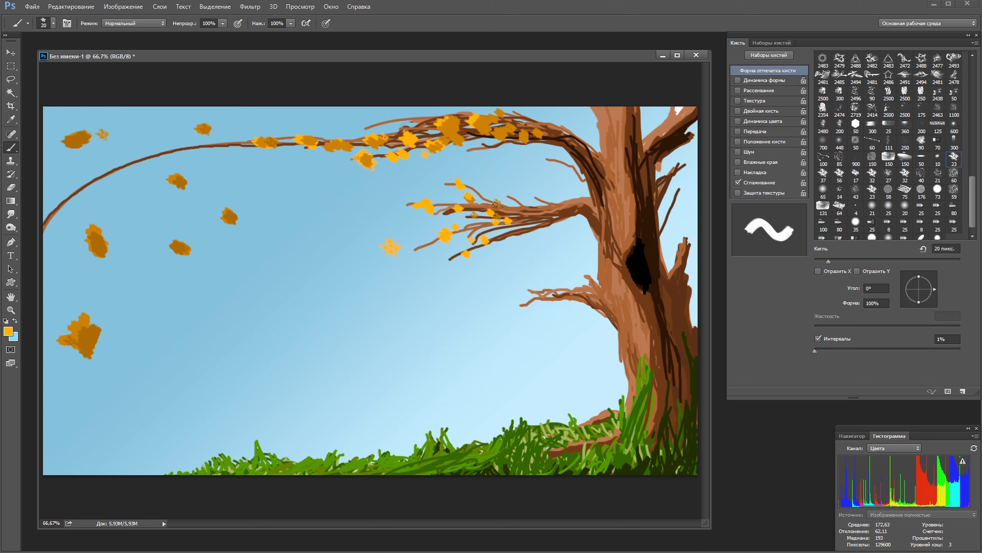
Step: Add yellow-orange leaves on the middle branch, darken some, and undo stray dabs
{"action": "left_click", "coordinate": [514, 210]}
{"action": "left_click_drag", "start_coordinate": [505, 235], "coordinate": [522, 228]}
{"action": "left_click", "coordinate": [543, 223]}
{"action": "key", "text": "]"}
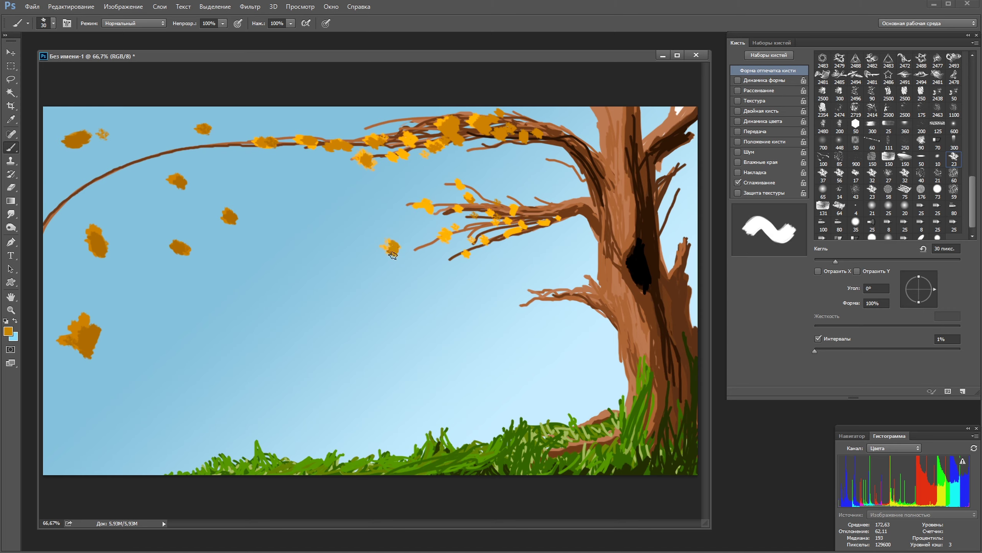
{"action": "left_click", "coordinate": [447, 236]}
{"action": "left_click", "coordinate": [461, 208]}
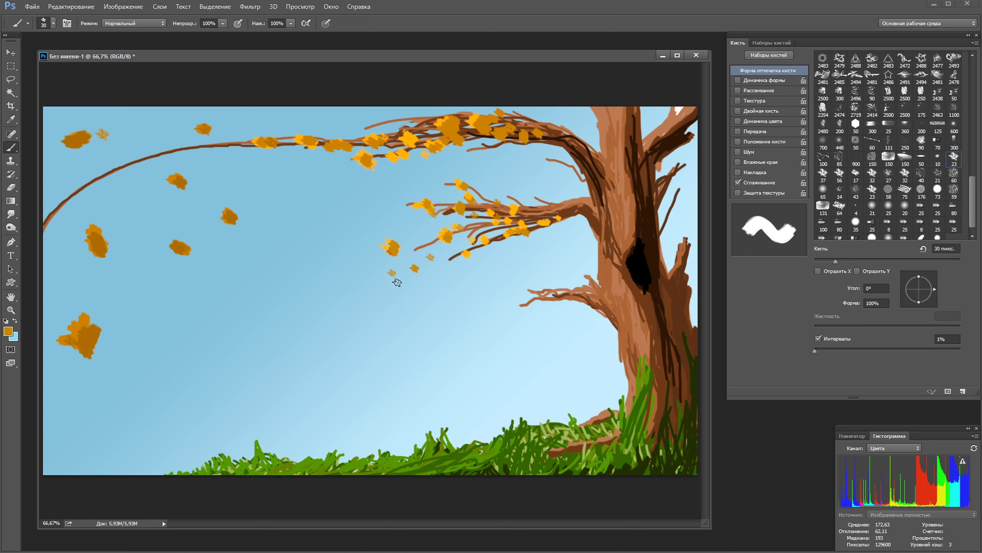
{"action": "key", "text": "ctrl+z"}
Step: With a larger brush, paint big orange falling leaves at left-centre and lower left
{"action": "key", "text": "]"}
{"action": "key", "text": "]"}
{"action": "key", "text": "]"}
{"action": "left_click", "coordinate": [330, 267]}
{"action": "left_click", "coordinate": [349, 298]}
{"action": "left_click", "coordinate": [268, 317]}
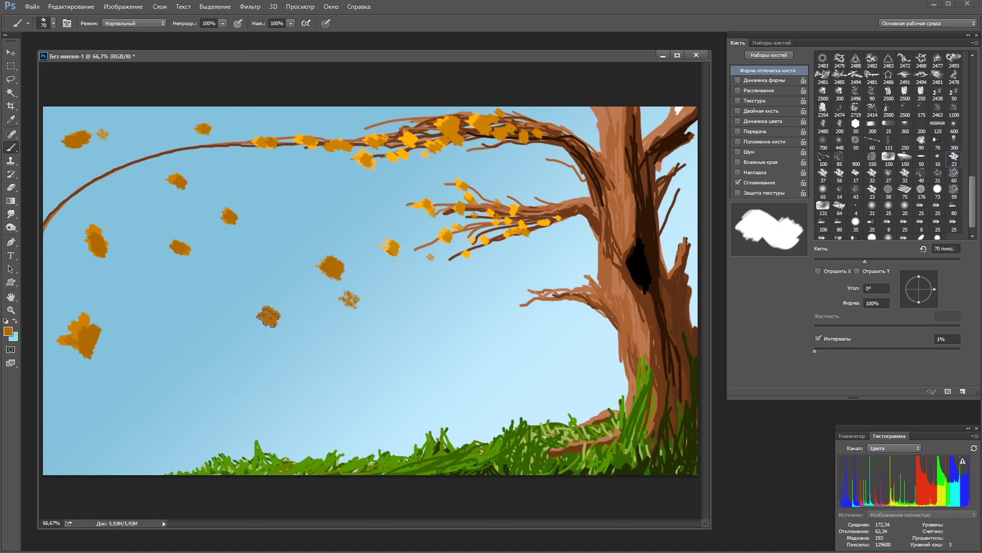
{"action": "left_click", "coordinate": [215, 425]}
{"action": "left_click", "coordinate": [140, 373]}
{"action": "left_click", "coordinate": [232, 361]}
Step: Shrink the brush and dot four small orange leaves across the sky
{"action": "key", "text": "bracketleft"}
{"action": "key", "text": "bracketleft"}
{"action": "key", "text": "bracketleft"}
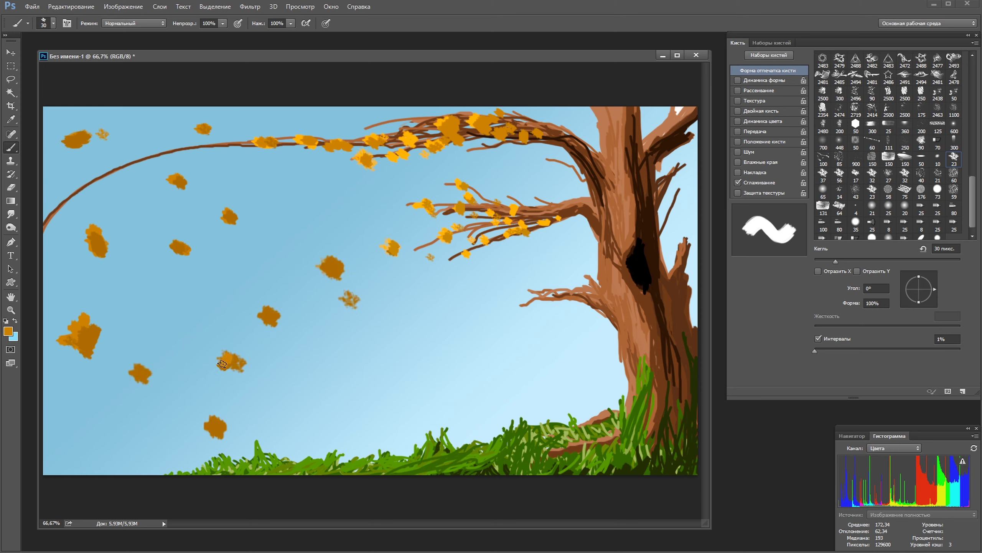
{"action": "left_click", "coordinate": [163, 320]}
{"action": "left_click", "coordinate": [91, 425]}
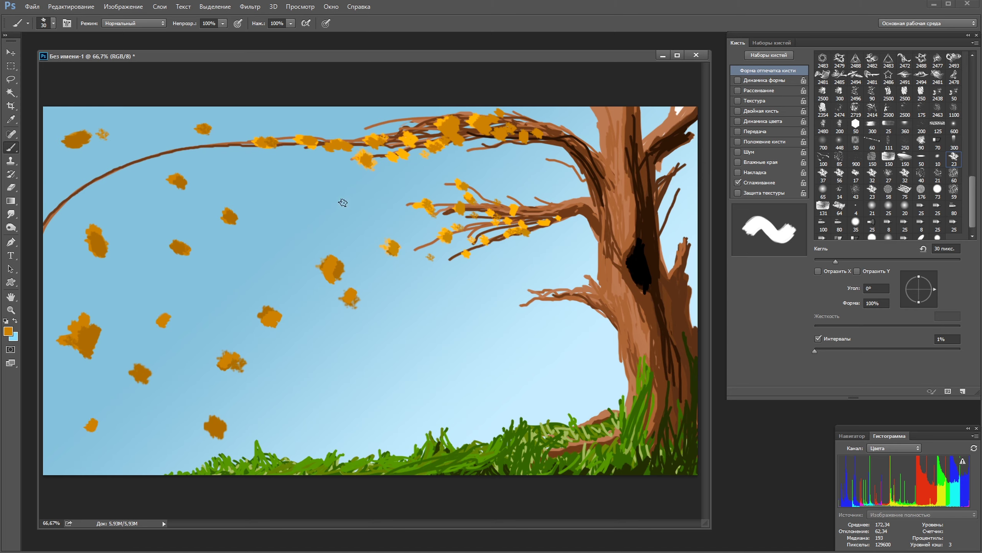
{"action": "left_click", "coordinate": [335, 203]}
{"action": "left_click", "coordinate": [393, 325]}
Step: Enlarge the brush and scatter more orange leaves across the upper sky
{"action": "key", "text": "bracketright"}
{"action": "key", "text": "bracketright"}
{"action": "key", "text": "bracketright"}
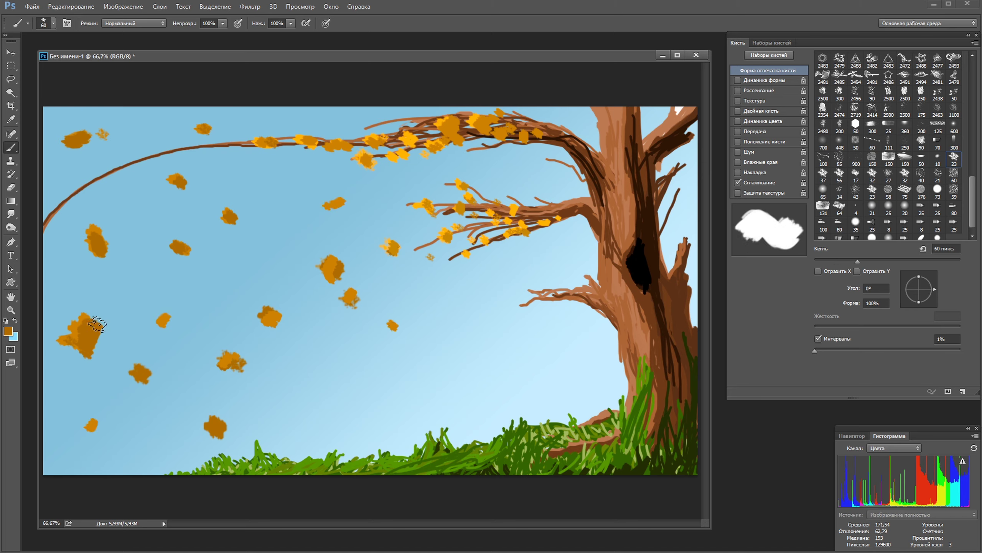
{"action": "left_click", "coordinate": [131, 275]}
{"action": "left_click", "coordinate": [131, 204]}
{"action": "left_click", "coordinate": [265, 161]}
{"action": "left_click", "coordinate": [350, 123]}
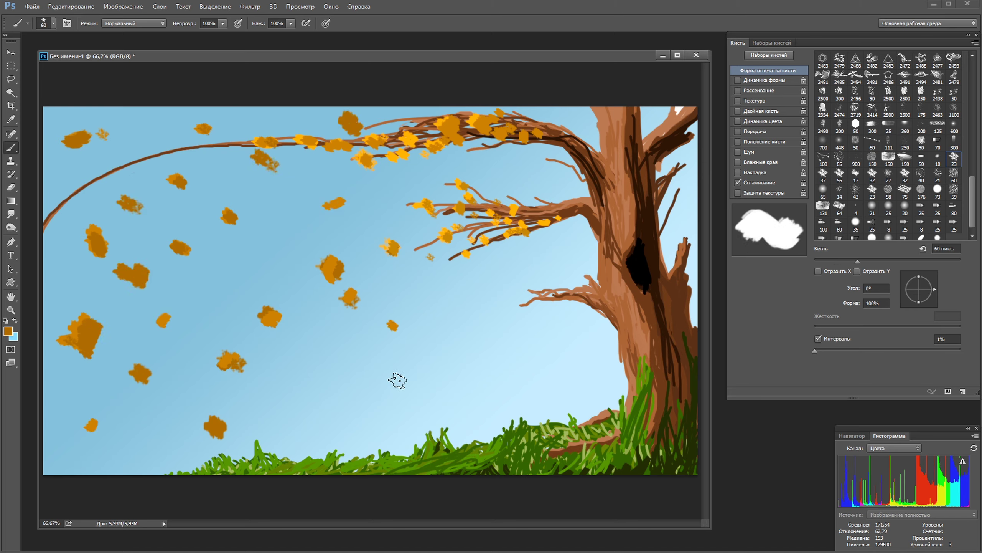
Step: At 40 px, shade several sky leaves with darker brown dabs and strokes
{"action": "key", "text": "bracketleft"}
{"action": "key", "text": "bracketleft"}
{"action": "left_click", "coordinate": [269, 166]}
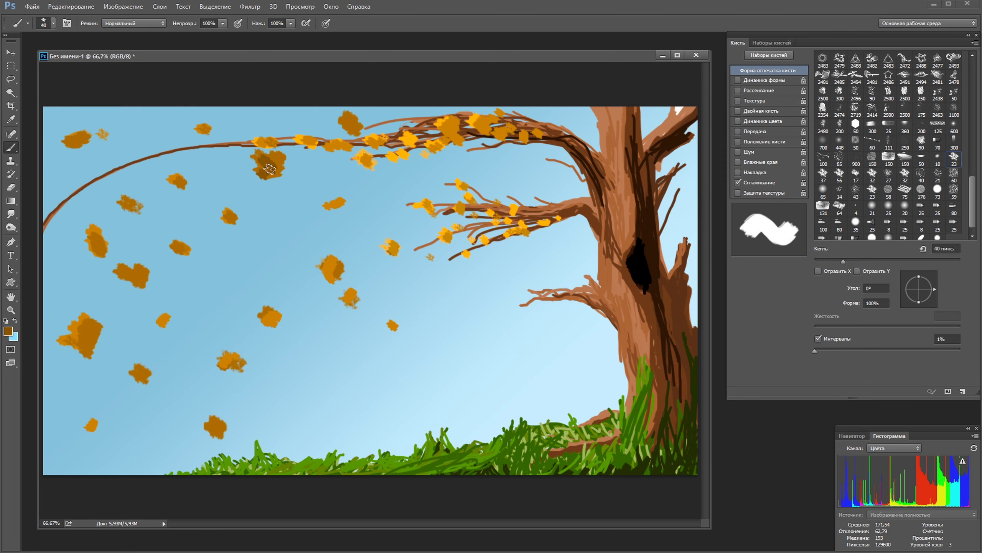
{"action": "left_click_drag", "start_coordinate": [269, 169], "coordinate": [277, 163]}
{"action": "left_click", "coordinate": [231, 364]}
{"action": "left_click", "coordinate": [263, 309]}
{"action": "left_click", "coordinate": [158, 315]}
{"action": "left_click", "coordinate": [124, 275]}
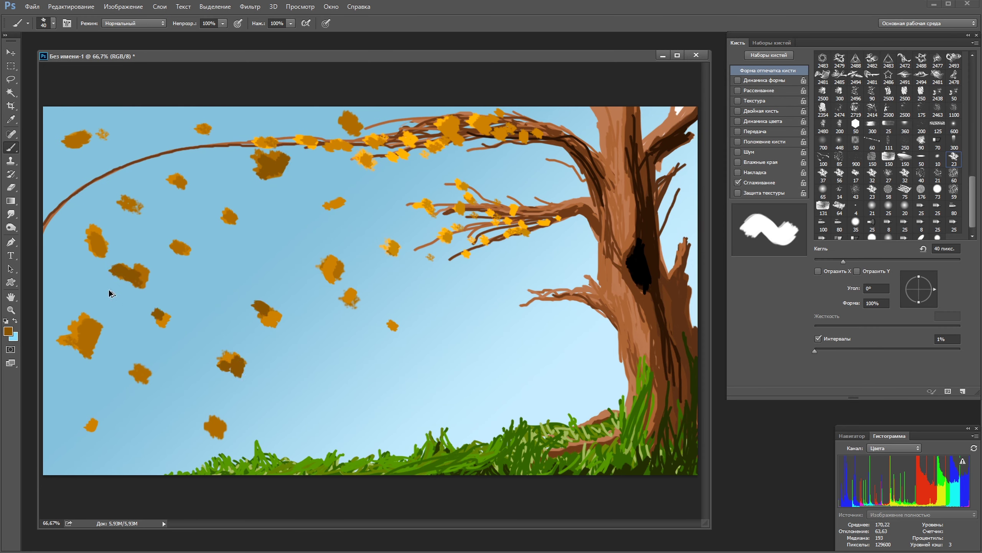
{"action": "left_click", "coordinate": [138, 269]}
{"action": "left_click", "coordinate": [209, 168]}
{"action": "left_click_drag", "start_coordinate": [138, 136], "coordinate": [170, 137]}
Step: Brighten the upper branch leaves with sampled orange, then shade them darker brown
{"action": "left_click", "coordinate": [449, 135], "text": "alt"}
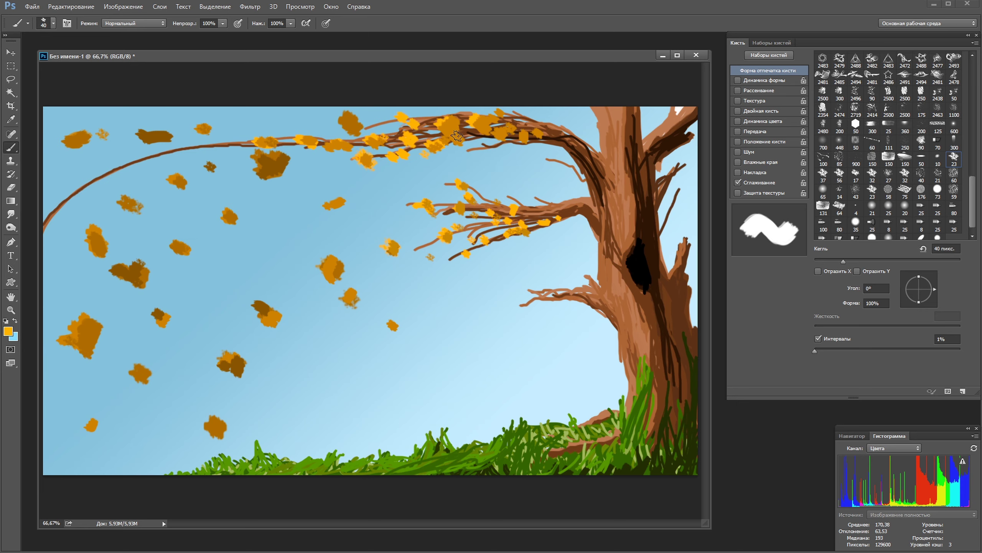
{"action": "mouse_move", "coordinate": [456, 137]}
{"action": "left_mouse_down"}
{"action": "mouse_move", "coordinate": [466, 115]}
{"action": "mouse_move", "coordinate": [457, 120]}
{"action": "left_mouse_up"}
{"action": "left_click", "coordinate": [448, 133], "text": "alt"}
{"action": "left_click_drag", "start_coordinate": [472, 127], "coordinate": [489, 126]}
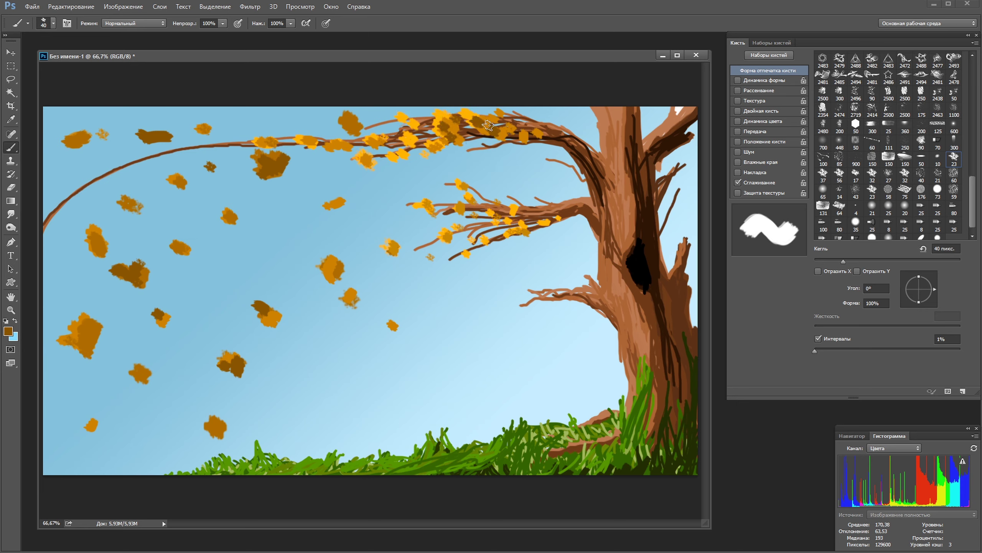
Step: At 80 px, dab orange over sky leaves, covering the big dark leaf
{"action": "key", "text": "bracketright"}
{"action": "key", "text": "bracketright"}
{"action": "key", "text": "bracketright"}
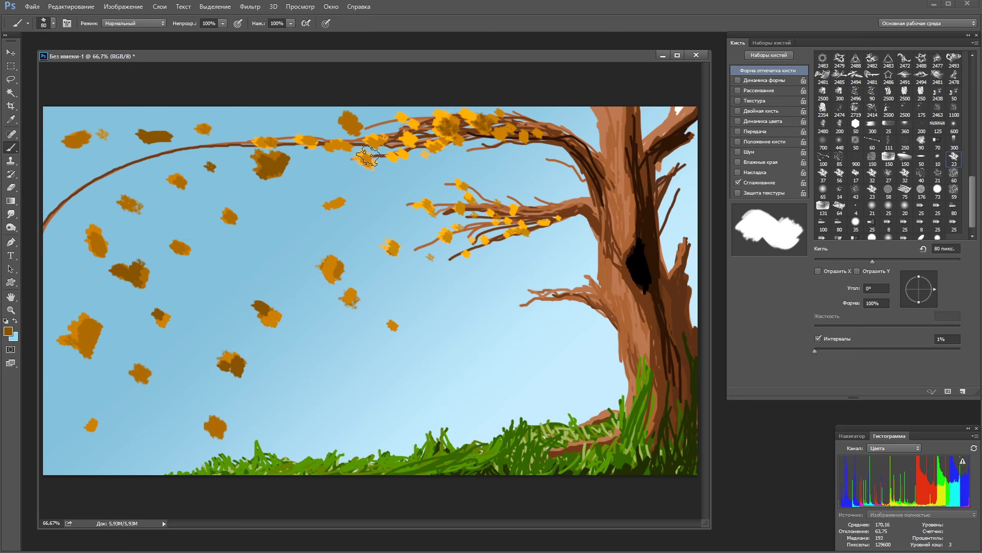
{"action": "left_click_drag", "start_coordinate": [365, 157], "coordinate": [371, 165]}
{"action": "left_click_drag", "start_coordinate": [278, 155], "coordinate": [263, 174]}
{"action": "left_click_drag", "start_coordinate": [163, 313], "coordinate": [170, 319]}
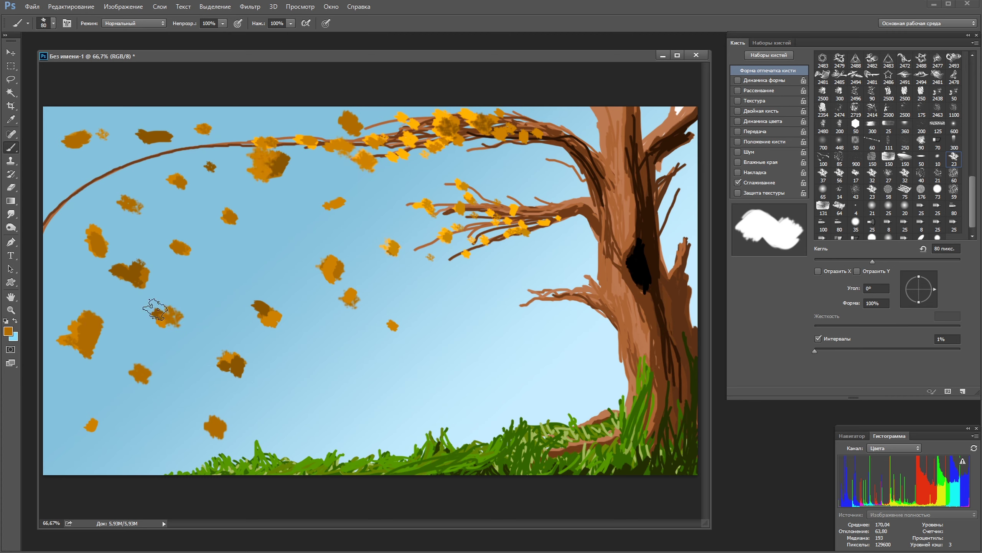
Step: Back at 40 px, add small orange leaves to the sky and lower branch tip
{"action": "key", "text": "bracketleft"}
{"action": "key", "text": "bracketleft"}
{"action": "key", "text": "bracketleft"}
{"action": "left_click", "coordinate": [300, 277]}
{"action": "left_click", "coordinate": [257, 292]}
{"action": "left_click", "coordinate": [196, 263]}
{"action": "left_click", "coordinate": [203, 286]}
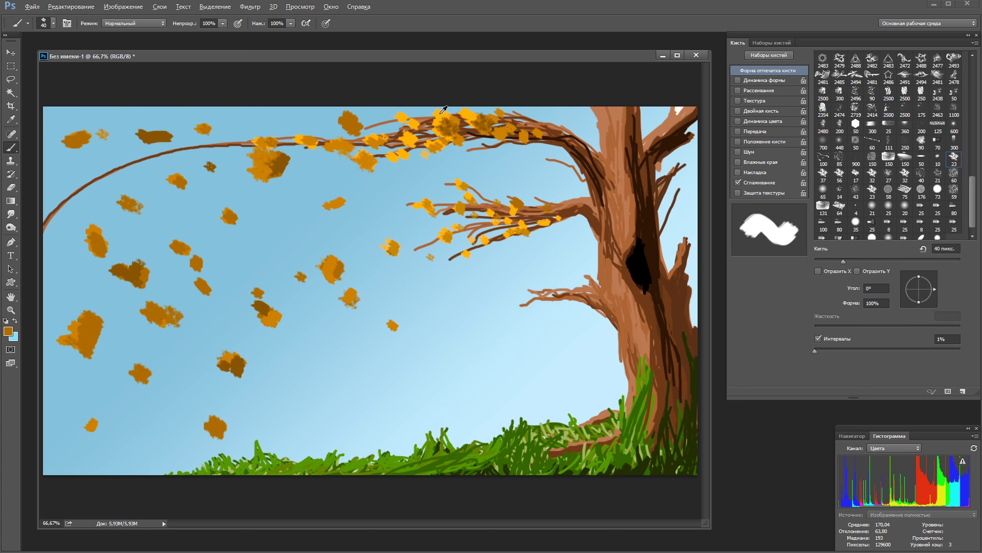
{"action": "left_click", "coordinate": [533, 289]}
{"action": "left_click_drag", "start_coordinate": [534, 302], "coordinate": [522, 305]}
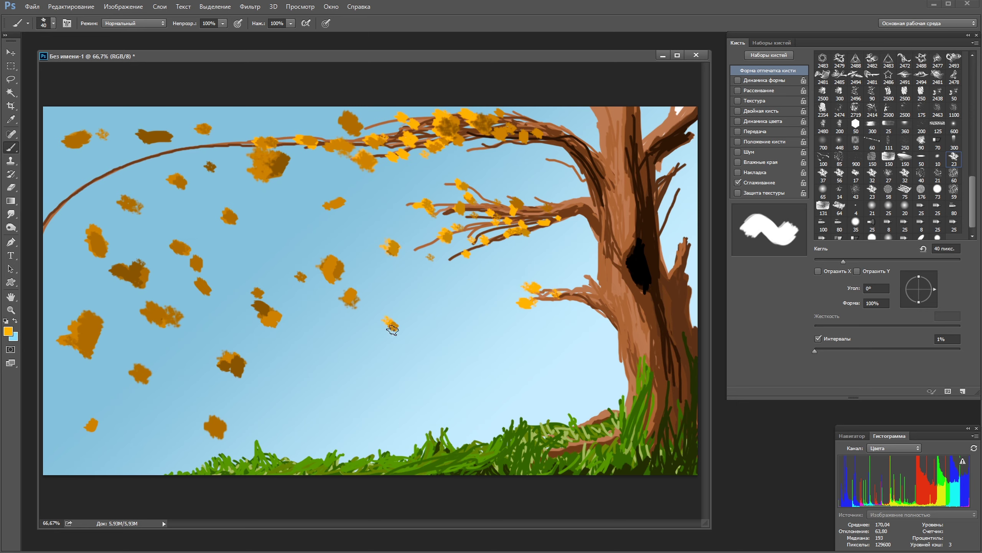
Step: Highlight four falling sky leaves with bright yellow touches
{"action": "left_click", "coordinate": [391, 326]}
{"action": "left_click", "coordinate": [349, 298]}
{"action": "left_click", "coordinate": [331, 267]}
{"action": "left_click", "coordinate": [264, 310]}
Step: At 42% opacity, add pale translucent orange trails beside sky and branch leaves
{"action": "key", "text": "4"}
{"action": "key", "text": "2"}
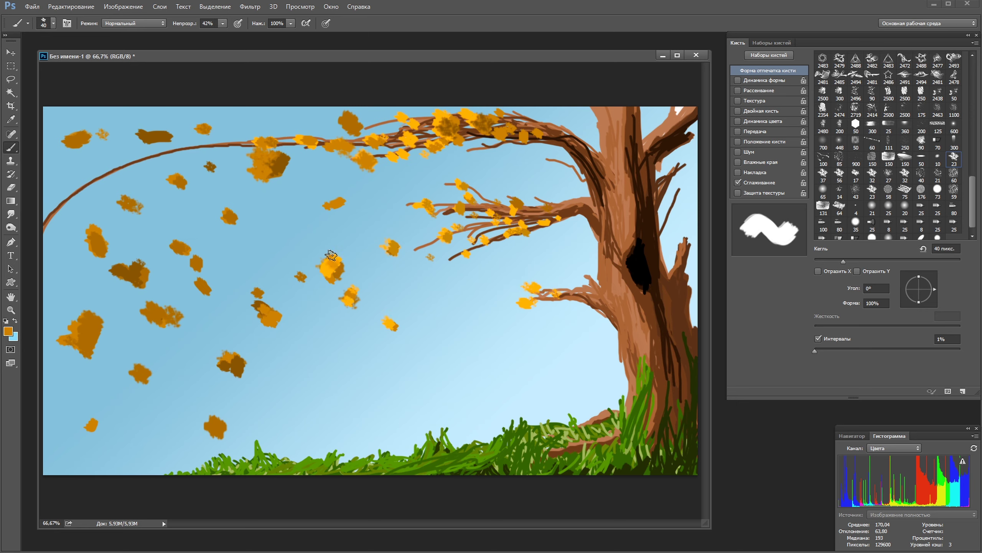
{"action": "left_click", "coordinate": [332, 263]}
{"action": "left_click", "coordinate": [252, 294]}
{"action": "left_click", "coordinate": [194, 284]}
{"action": "left_click", "coordinate": [393, 247]}
{"action": "left_click", "coordinate": [478, 203]}
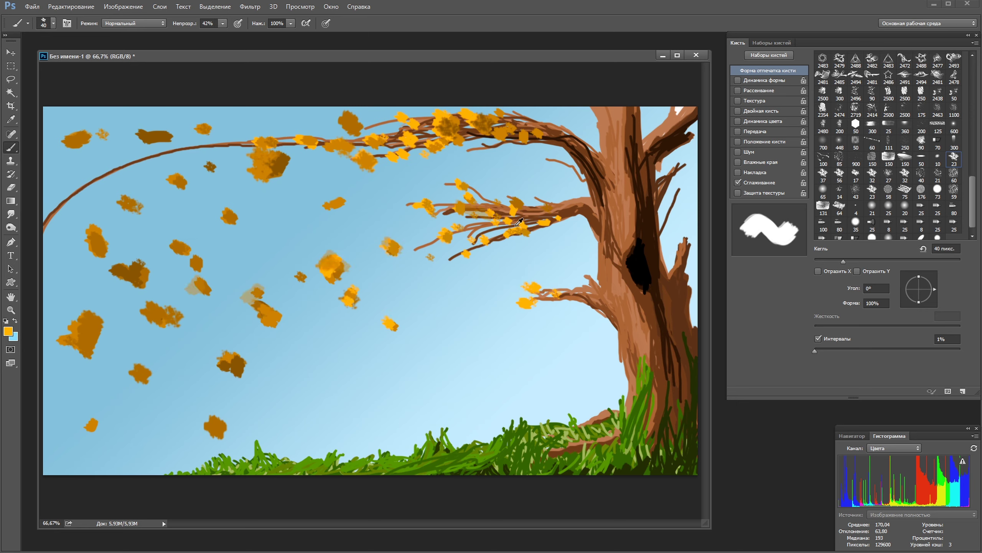
{"action": "left_click", "coordinate": [471, 234]}
{"action": "left_click", "coordinate": [533, 219]}
{"action": "left_click", "coordinate": [458, 147]}
{"action": "left_click", "coordinate": [543, 161]}
Step: Add more faint orange trails to leaves across the upper and left sky
{"action": "left_click", "coordinate": [308, 141]}
{"action": "left_click", "coordinate": [344, 146]}
{"action": "left_click", "coordinate": [147, 138]}
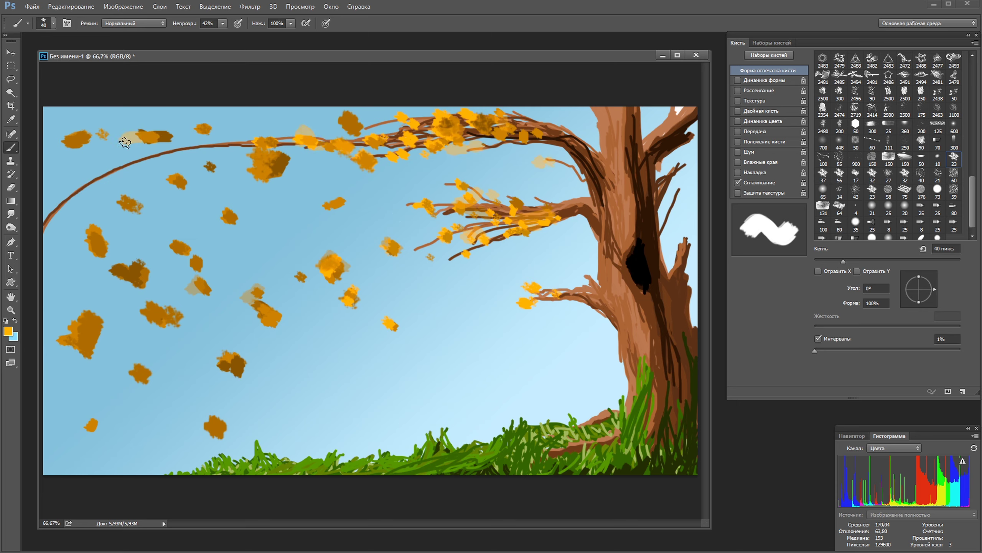
{"action": "left_click", "coordinate": [74, 140]}
{"action": "left_click", "coordinate": [107, 130]}
{"action": "left_click", "coordinate": [77, 332]}
Step: Sample a darker orange and add translucent dabs around left-side leaves
{"action": "left_click", "coordinate": [93, 224]}
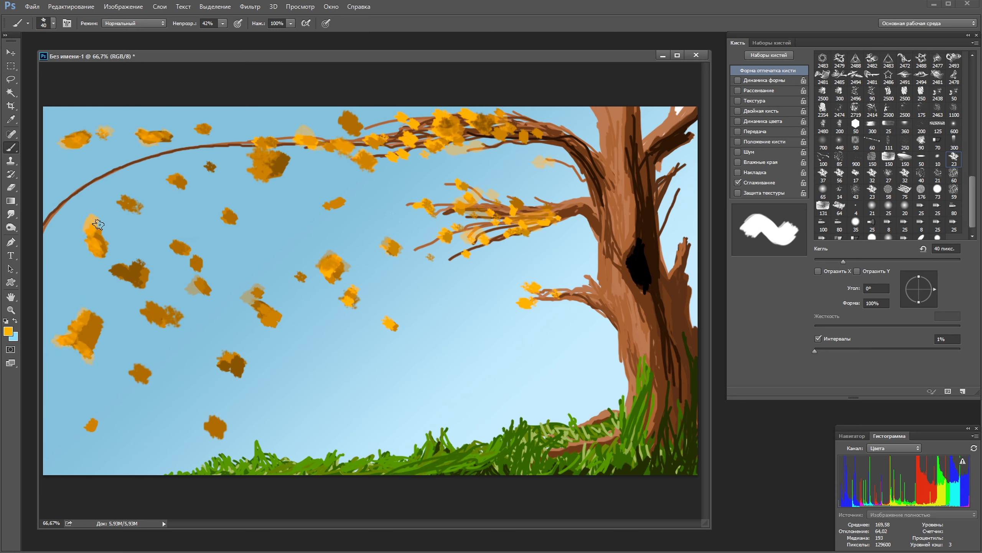
{"action": "left_click", "coordinate": [125, 201]}
{"action": "left_click", "coordinate": [173, 181]}
{"action": "left_click", "coordinate": [116, 271]}
{"action": "left_click", "coordinate": [70, 338], "text": "alt"}
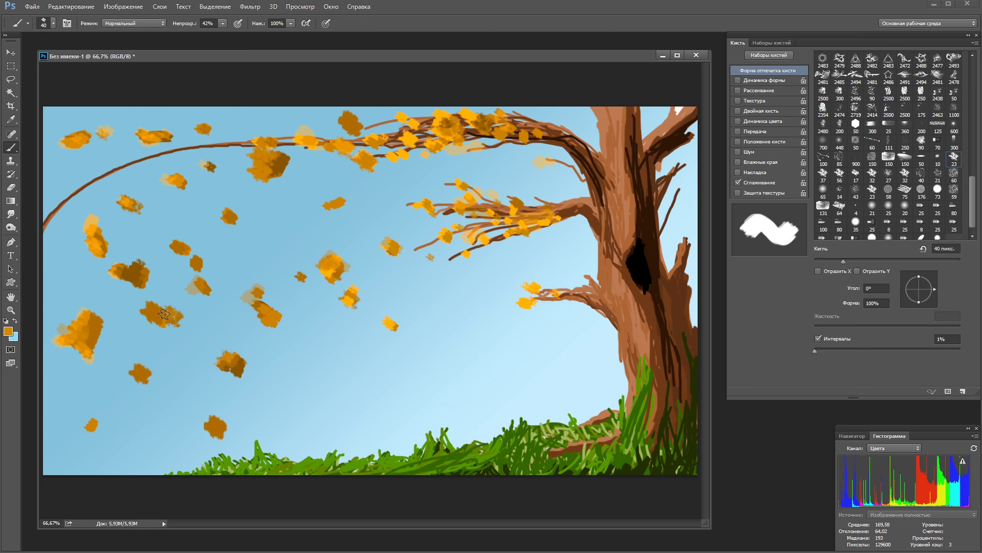
Step: Restore 100% opacity and paint a new cluster of orange leaves in the sky
{"action": "key", "text": "0"}
{"action": "left_click", "coordinate": [212, 270]}
{"action": "left_click", "coordinate": [201, 252]}
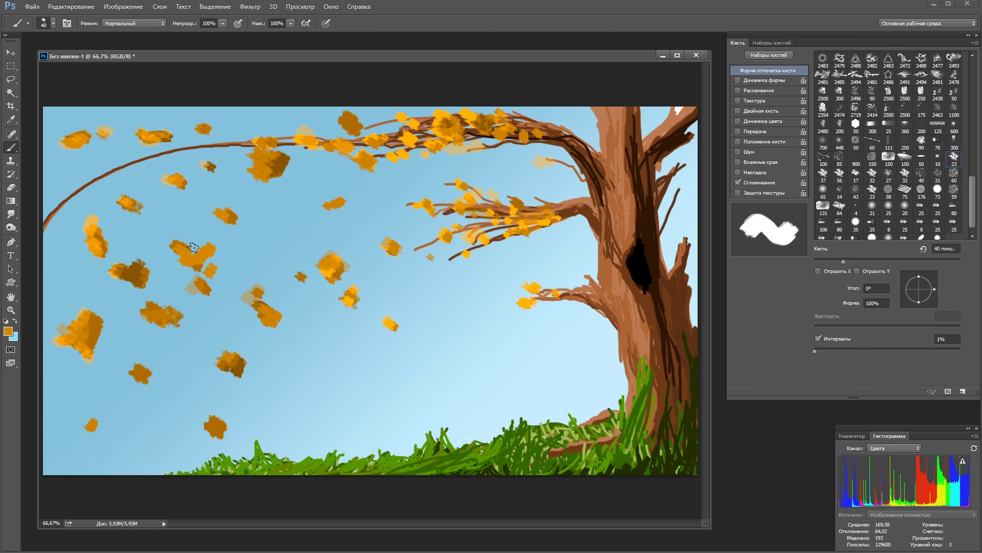
{"action": "left_click", "coordinate": [188, 285]}
{"action": "left_click", "coordinate": [170, 290]}
Step: Choose an olive green paint colour for the grass in the Color Picker
{"action": "left_click", "coordinate": [622, 449], "text": "alt"}
{"action": "left_click", "coordinate": [7, 330]}
{"action": "key", "text": "Return"}
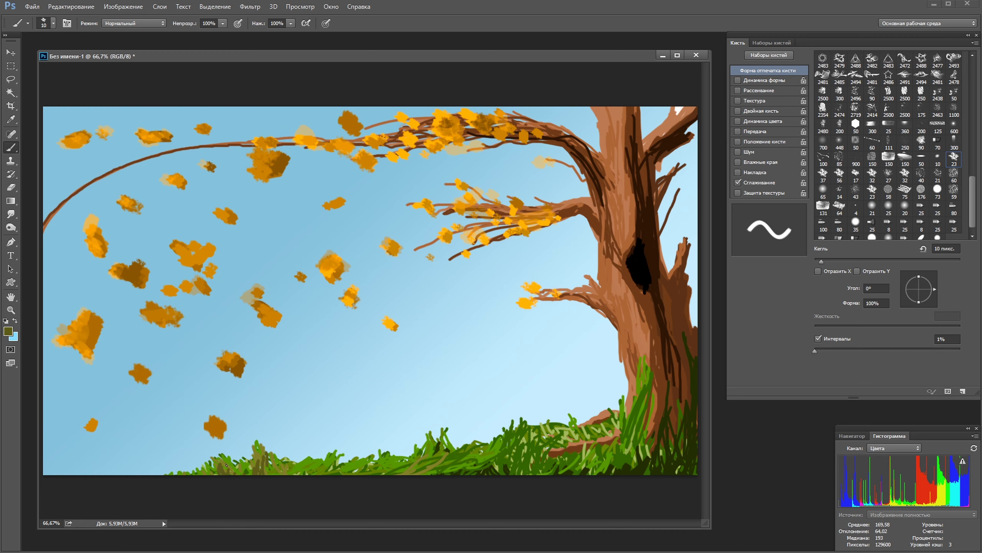
Step: Paint olive and dark olive grass blades along the bottom with an 8 px brush
{"action": "mouse_move", "coordinate": [315, 466]}
{"action": "left_mouse_down"}
{"action": "mouse_move", "coordinate": [367, 470]}
{"action": "mouse_move", "coordinate": [393, 459]}
{"action": "left_mouse_up"}
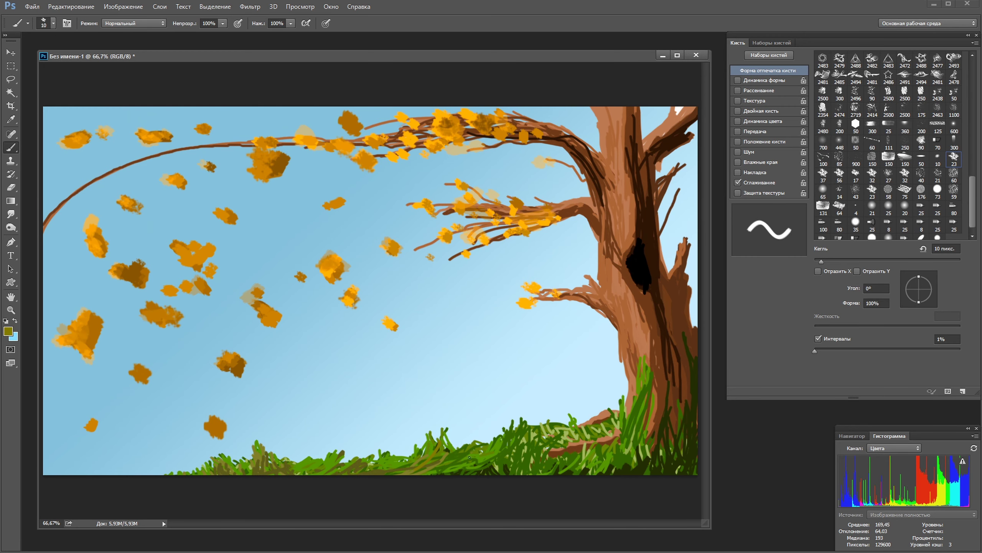
{"action": "mouse_move", "coordinate": [420, 463]}
{"action": "left_mouse_down"}
{"action": "mouse_move", "coordinate": [384, 474]}
{"action": "mouse_move", "coordinate": [401, 478]}
{"action": "left_mouse_up"}
{"action": "left_click_drag", "start_coordinate": [266, 469], "coordinate": [287, 474]}
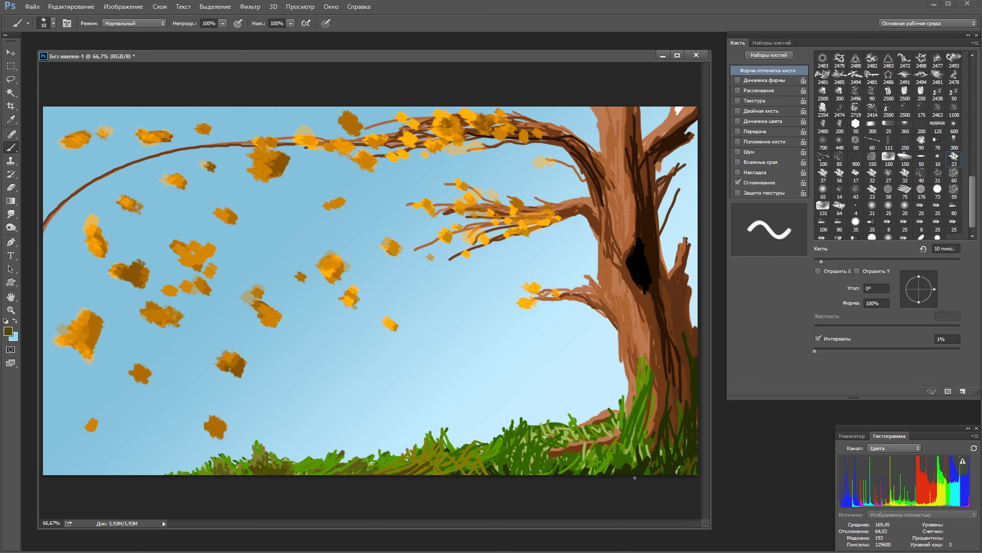
{"action": "left_click", "coordinate": [382, 462], "text": "alt"}
{"action": "key", "text": "bracketleft"}
{"action": "key", "text": "bracketleft"}
{"action": "key", "text": "bracketleft"}
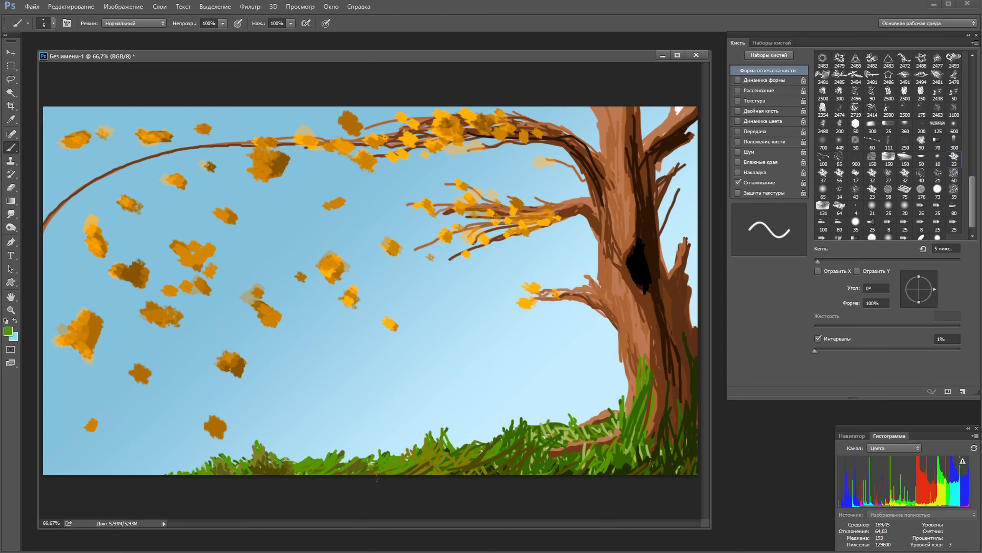
{"action": "key", "text": "bracketright"}
{"action": "key", "text": "bracketright"}
{"action": "left_click", "coordinate": [263, 464], "text": "alt"}
{"action": "left_click_drag", "start_coordinate": [396, 465], "coordinate": [421, 471]}
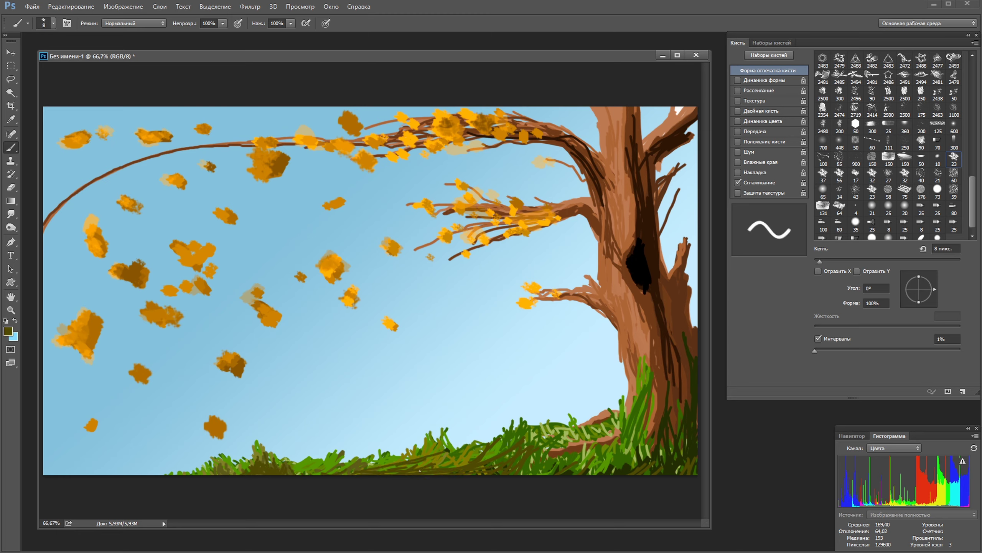
{"action": "mouse_move", "coordinate": [480, 455]}
{"action": "left_mouse_down"}
{"action": "mouse_move", "coordinate": [395, 463]}
{"action": "mouse_move", "coordinate": [580, 462]}
{"action": "mouse_move", "coordinate": [525, 476]}
{"action": "left_mouse_up"}
{"action": "left_click", "coordinate": [526, 437], "text": "alt"}
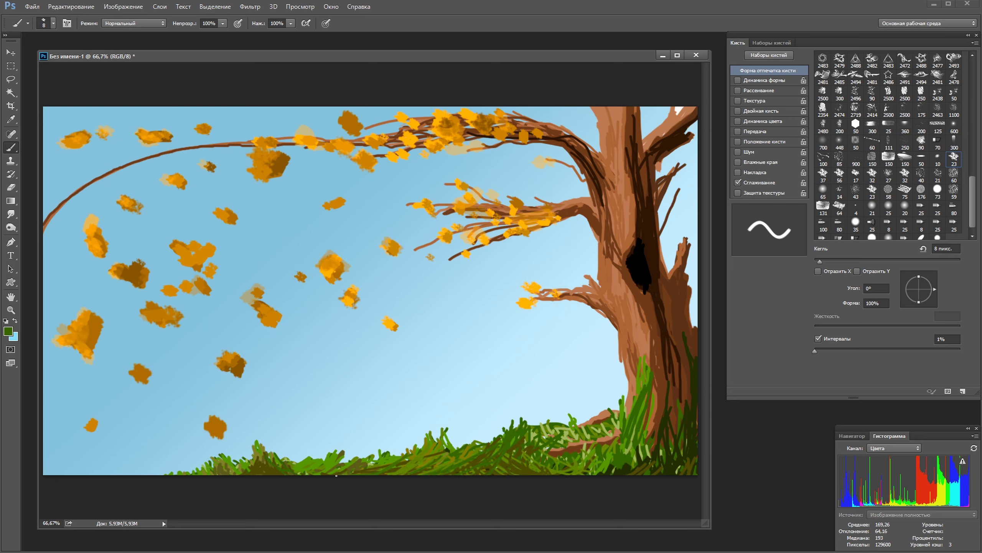
Step: Try light-green grass blades, then undo the unwanted strokes
{"action": "left_click", "coordinate": [224, 465], "text": "alt"}
{"action": "left_click_drag", "start_coordinate": [226, 473], "coordinate": [263, 462]}
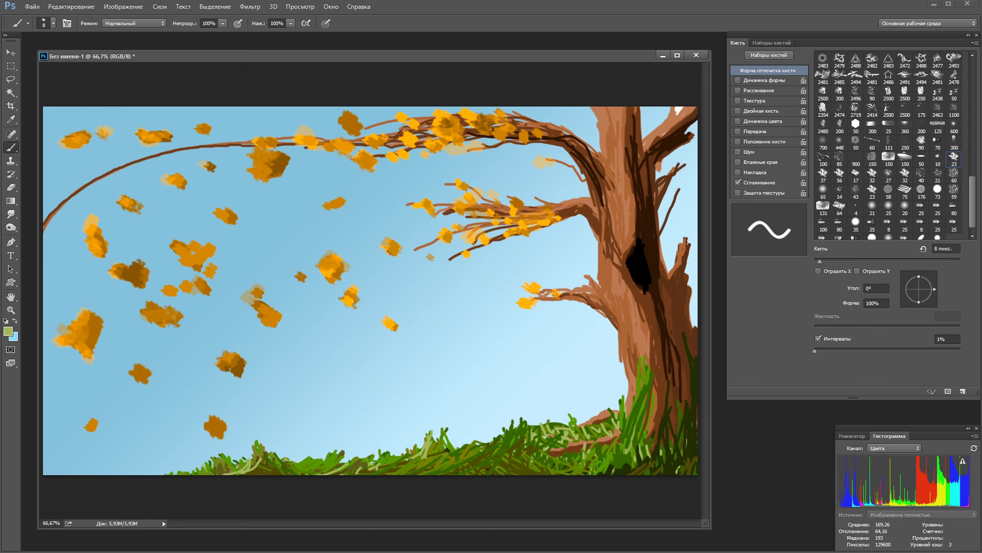
{"action": "left_click_drag", "start_coordinate": [420, 461], "coordinate": [448, 445]}
{"action": "left_click_drag", "start_coordinate": [448, 468], "coordinate": [439, 439]}
{"action": "key", "text": "ctrl+alt+z"}
{"action": "key", "text": "ctrl+alt+z"}
{"action": "key", "text": "ctrl+alt+z"}
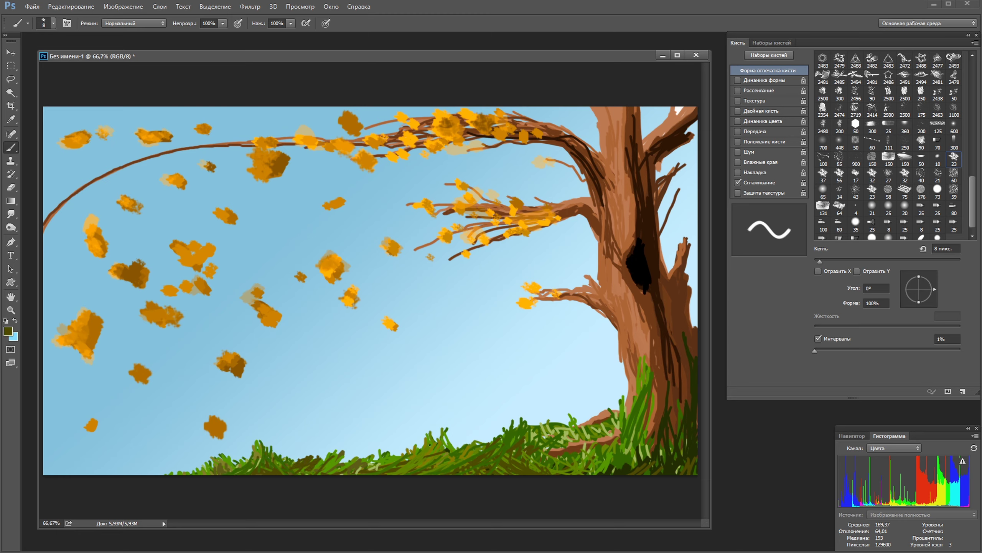
{"action": "key", "text": "ctrl+alt+z"}
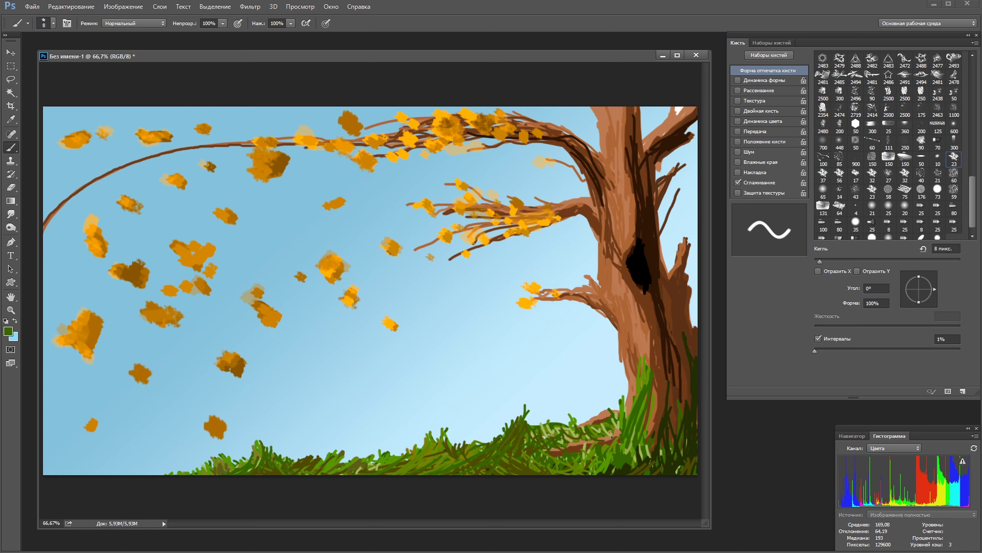
{"action": "key", "text": "ctrl+alt+z"}
Step: At 40 px, sample the trunk brown and darken the hollow edge and trunk's right side
{"action": "left_click_drag", "start_coordinate": [606, 435], "coordinate": [501, 465]}
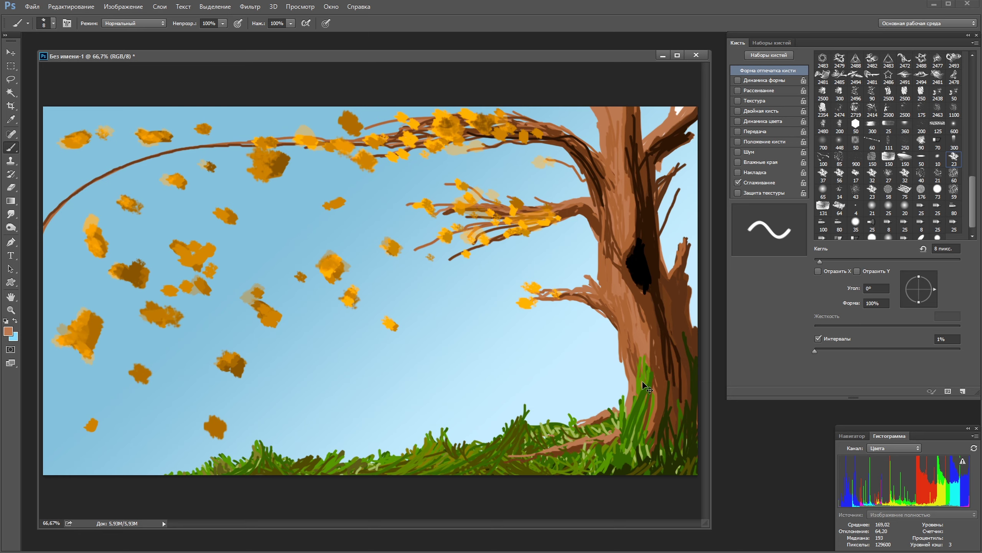
{"action": "key", "text": "bracketright"}
{"action": "key", "text": "bracketright"}
{"action": "key", "text": "bracketright"}
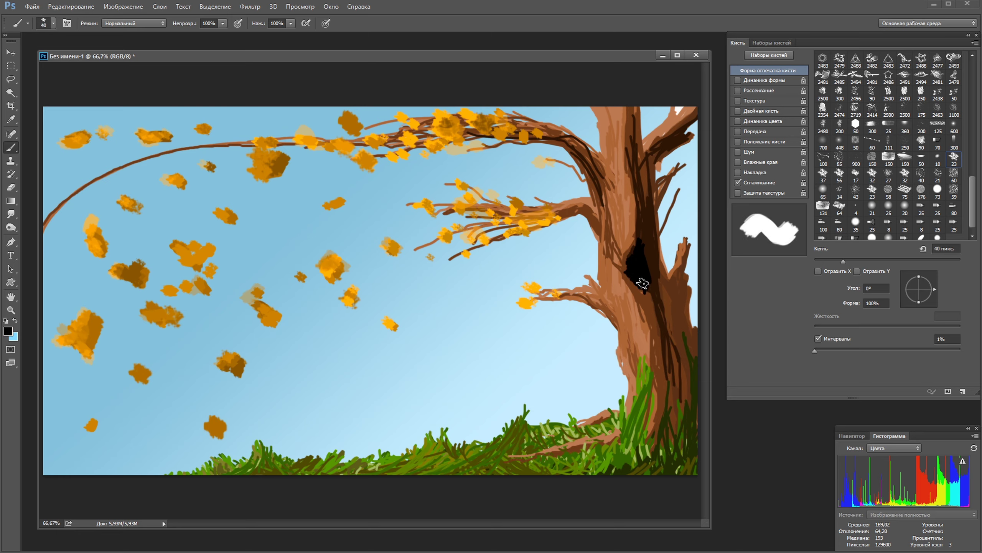
{"action": "left_click", "coordinate": [642, 307], "text": "alt"}
{"action": "left_click_drag", "start_coordinate": [617, 274], "coordinate": [623, 263]}
{"action": "mouse_move", "coordinate": [681, 290]}
{"action": "left_mouse_down"}
{"action": "mouse_move", "coordinate": [675, 310]}
{"action": "mouse_move", "coordinate": [690, 351]}
{"action": "left_mouse_up"}
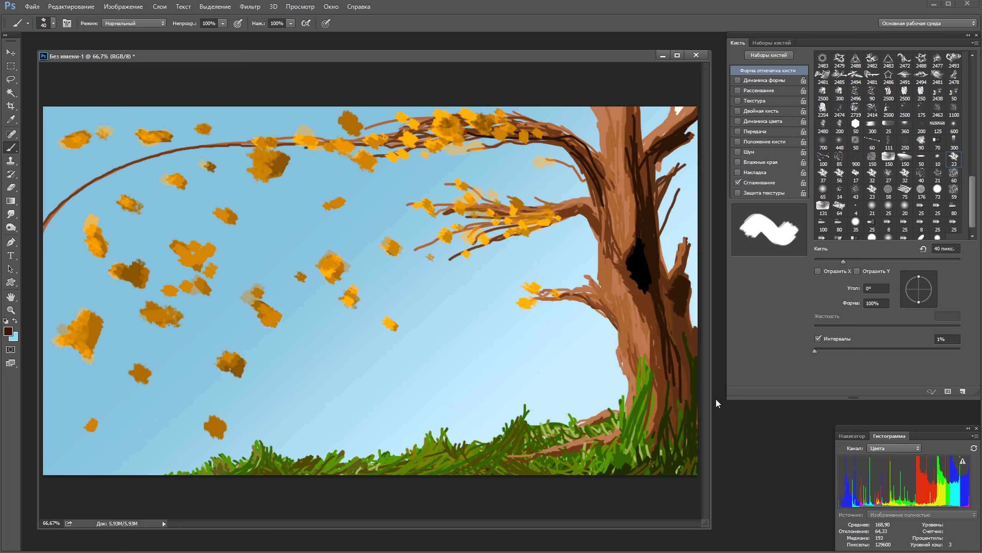
Step: At 20 px, paint dark brown strokes down the trunk's right side, undoing a lighter attempt
{"action": "key", "text": "bracketleft"}
{"action": "key", "text": "bracketleft"}
{"action": "left_click", "coordinate": [658, 257], "text": "alt"}
{"action": "left_click_drag", "start_coordinate": [663, 295], "coordinate": [674, 428]}
{"action": "left_click", "coordinate": [675, 277], "text": "alt"}
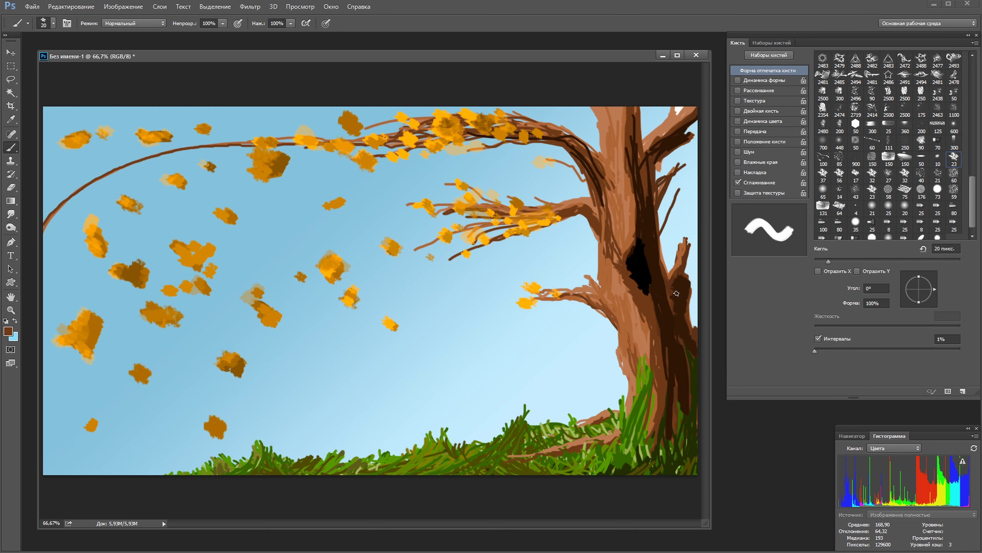
{"action": "left_click_drag", "start_coordinate": [675, 276], "coordinate": [684, 352]}
{"action": "key", "text": "ctrl+alt+z"}
{"action": "key", "text": "ctrl+alt+z"}
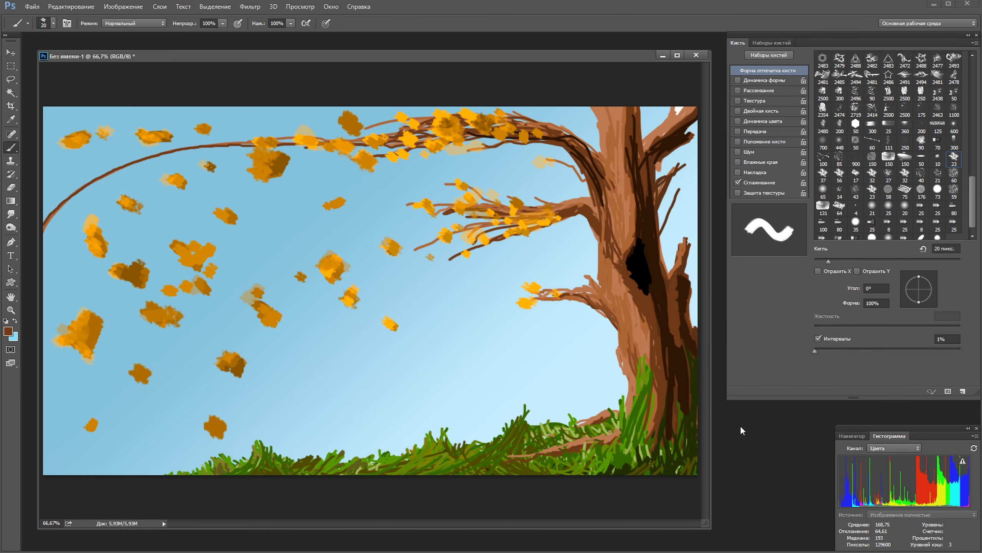
Step: With an 8 px brush, paint thin light-brown and dark-brown bark lines on the trunk
{"action": "key", "text": "bracketleft"}
{"action": "key", "text": "bracketleft"}
{"action": "key", "text": "bracketleft"}
{"action": "left_click", "coordinate": [673, 283], "text": "alt"}
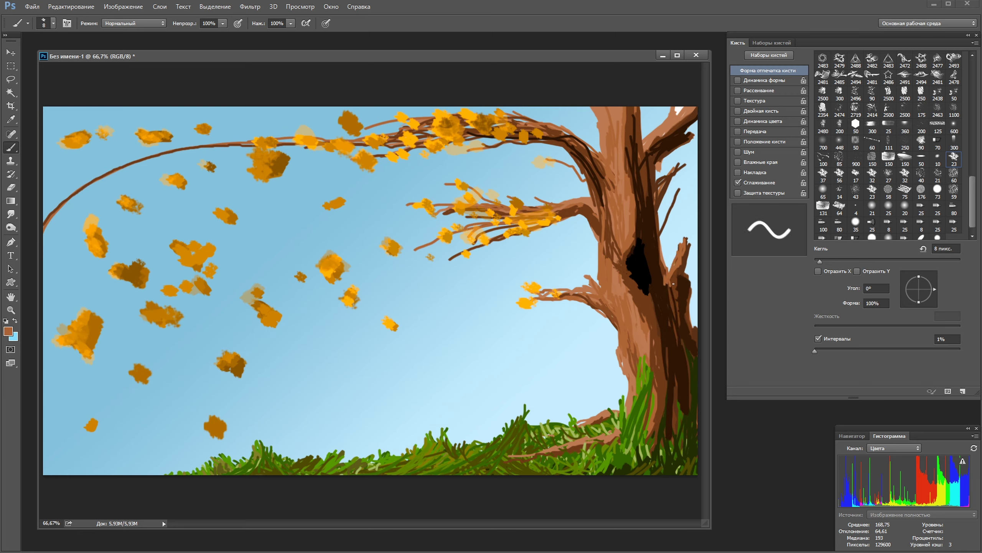
{"action": "mouse_move", "coordinate": [671, 297]}
{"action": "left_mouse_down"}
{"action": "mouse_move", "coordinate": [657, 224]}
{"action": "mouse_move", "coordinate": [686, 404]}
{"action": "left_mouse_up"}
{"action": "left_click_drag", "start_coordinate": [682, 271], "coordinate": [685, 350]}
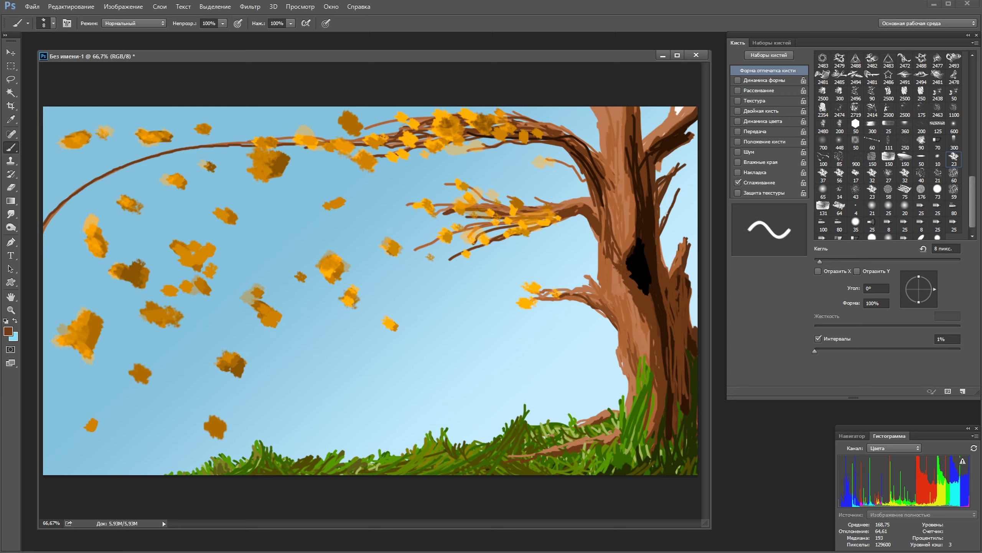
{"action": "left_click_drag", "start_coordinate": [657, 203], "coordinate": [653, 291]}
{"action": "left_click", "coordinate": [657, 240], "text": "alt"}
{"action": "left_click_drag", "start_coordinate": [669, 344], "coordinate": [664, 300]}
{"action": "left_click_drag", "start_coordinate": [660, 277], "coordinate": [656, 243]}
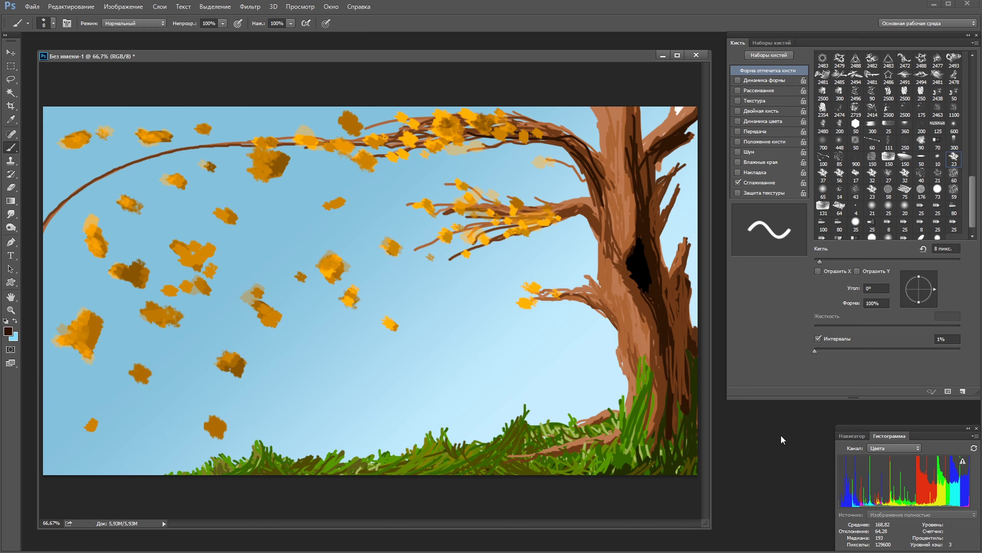
{"action": "key", "text": "ctrl+alt+f"}
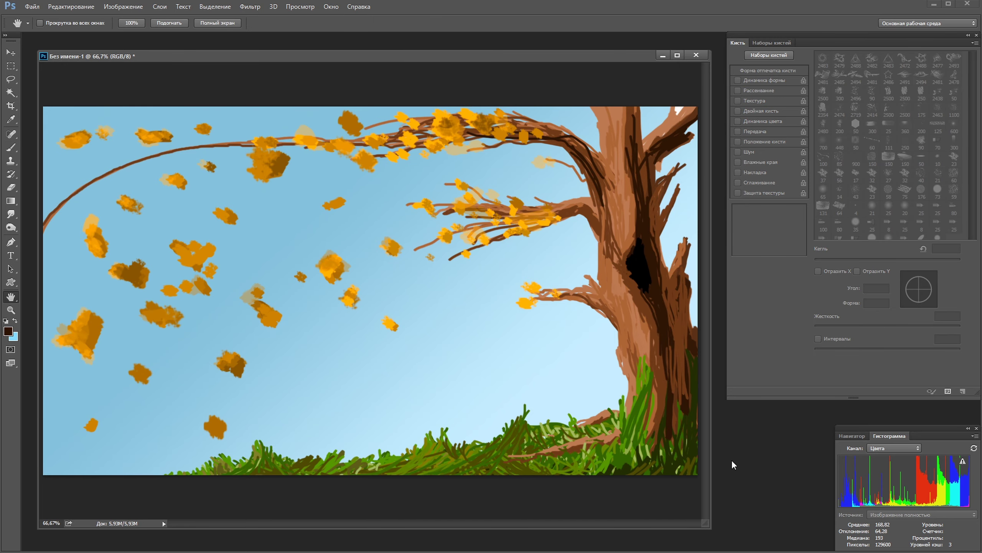
Step: Try Color Balance toward red and on highlights, then nudge the Levels black point slightly
{"action": "key", "text": "Escape"}
{"action": "key", "text": "ctrl+b"}
{"action": "left_click_drag", "start_coordinate": [804, 324], "coordinate": [805, 348]}
{"action": "left_click", "coordinate": [901, 334]}
{"action": "key", "text": "Escape"}
{"action": "key", "text": "ctrl+b"}
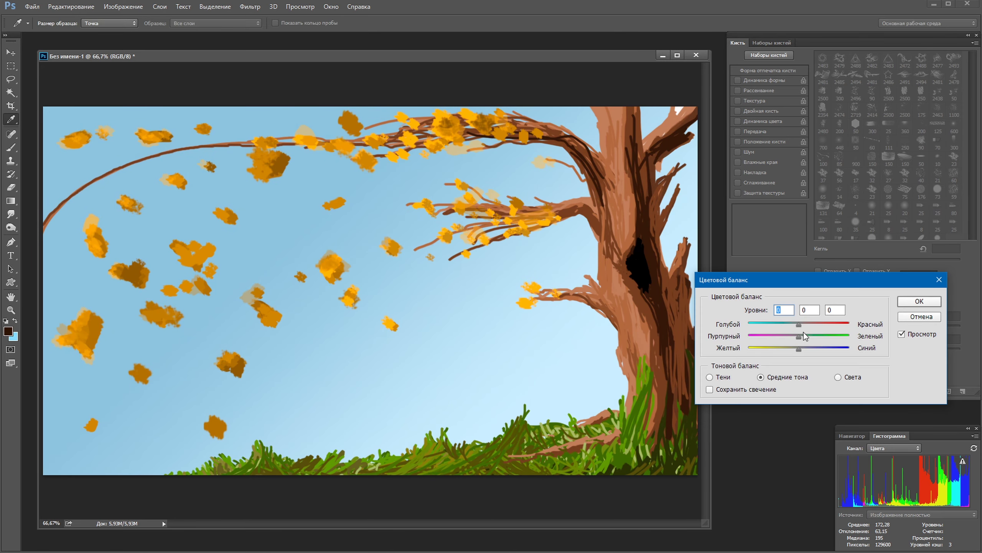
{"action": "left_click", "coordinate": [838, 376]}
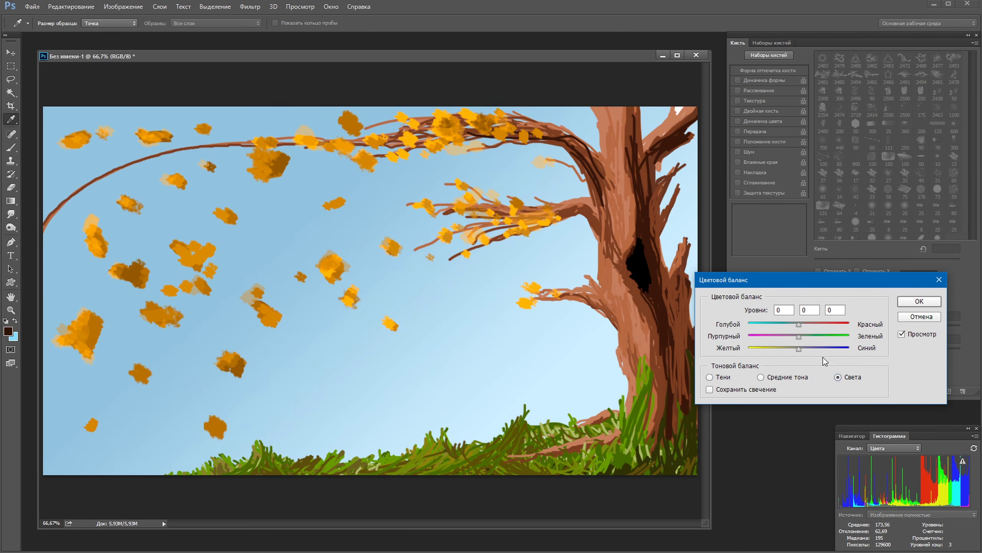
{"action": "key", "text": "Return"}
{"action": "key", "text": "ctrl+l"}
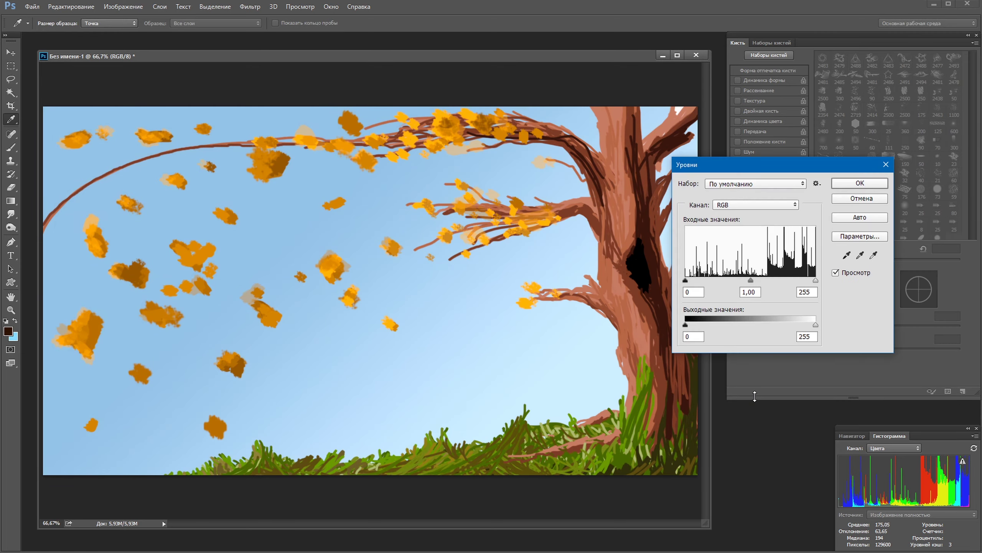
{"action": "left_click_drag", "start_coordinate": [686, 281], "coordinate": [686, 281]}
{"action": "key", "text": "Return"}
Step: Apply Add Noise with Monochromatic checked at a low, fine-grain amount
{"action": "left_click", "coordinate": [249, 7]}
{"action": "left_click", "coordinate": [422, 187]}
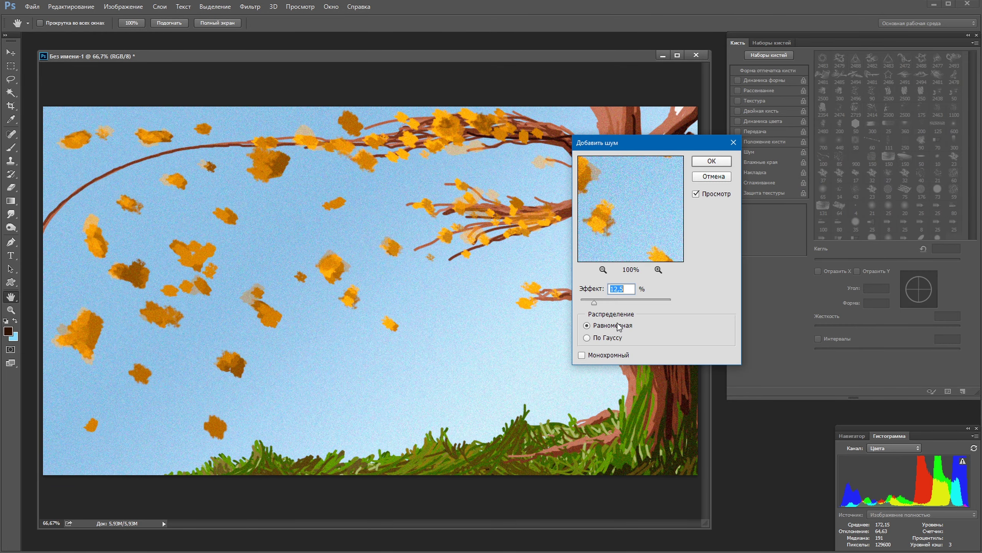
{"action": "left_click", "coordinate": [759, 441]}
{"action": "left_click_drag", "start_coordinate": [768, 389], "coordinate": [745, 387]}
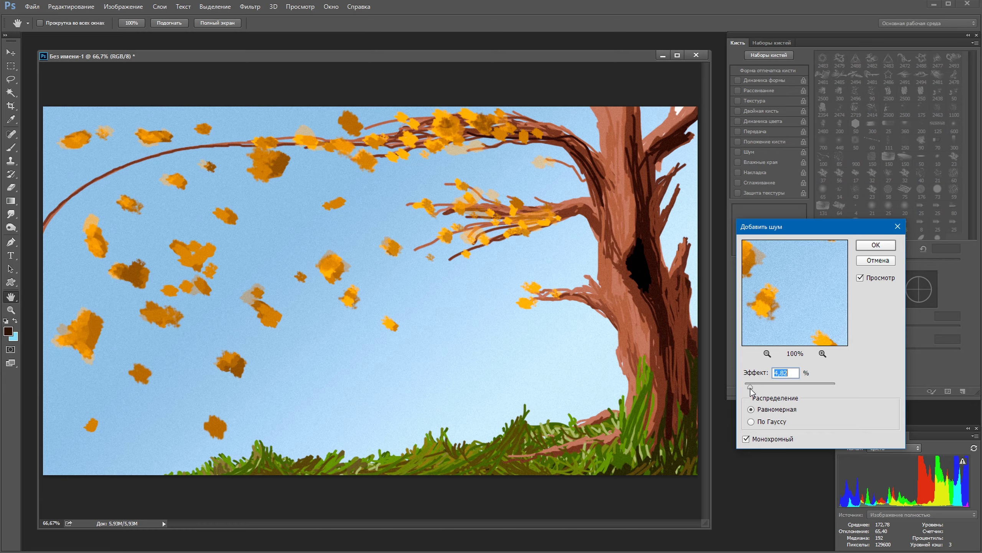
{"action": "key", "text": "Escape"}
{"action": "left_click", "coordinate": [116, 7]}
{"action": "mouse_move", "coordinate": [287, 235]}
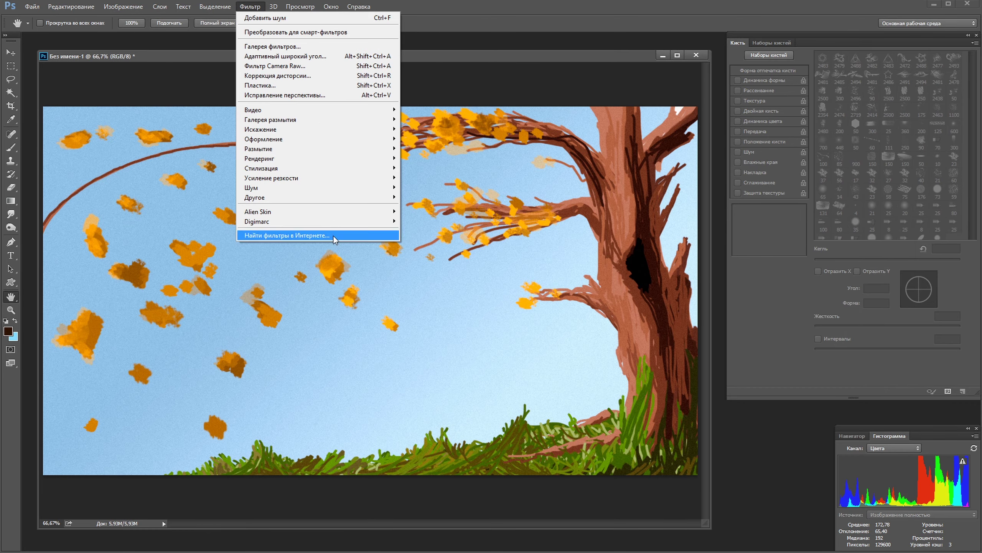
Step: Preview Exposure film looks like Sunlight Faded, then apply Strong Yellow Staining
{"action": "left_click", "coordinate": [294, 213]}
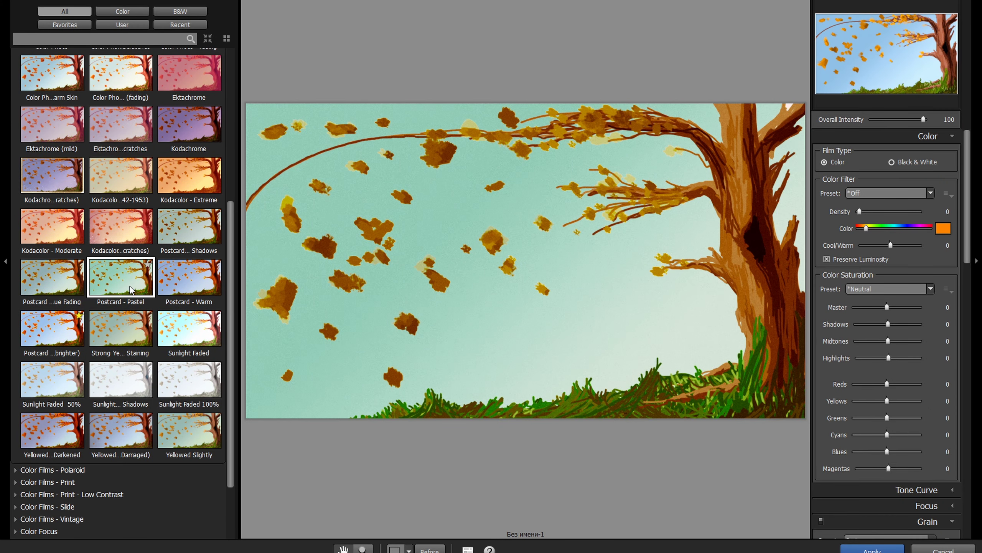
{"action": "scroll", "coordinate": [121, 232], "scroll_direction": "up", "scroll_amount": 5}
{"action": "left_click", "coordinate": [120, 214]}
{"action": "scroll", "coordinate": [121, 309], "scroll_direction": "down", "scroll_amount": 3}
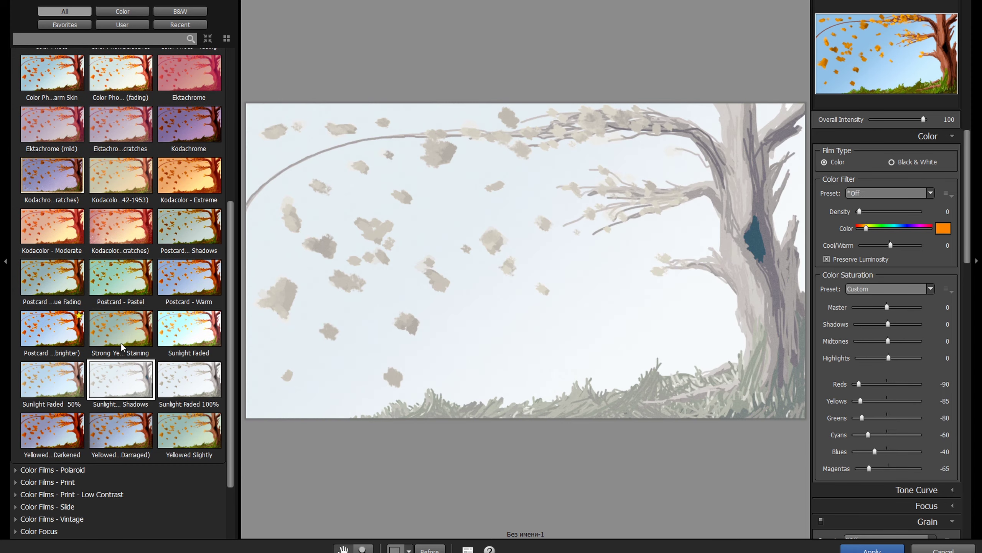
{"action": "left_click", "coordinate": [189, 424]}
{"action": "left_click", "coordinate": [131, 421]}
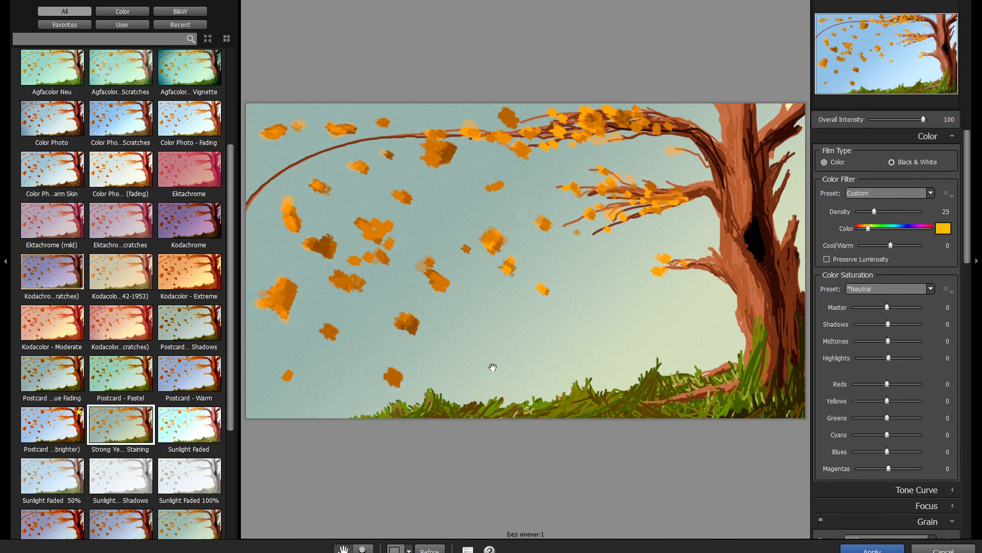
{"action": "key", "text": "Return"}
Step: Set the film-toned layer's opacity to 32%
{"action": "key", "text": "b"}
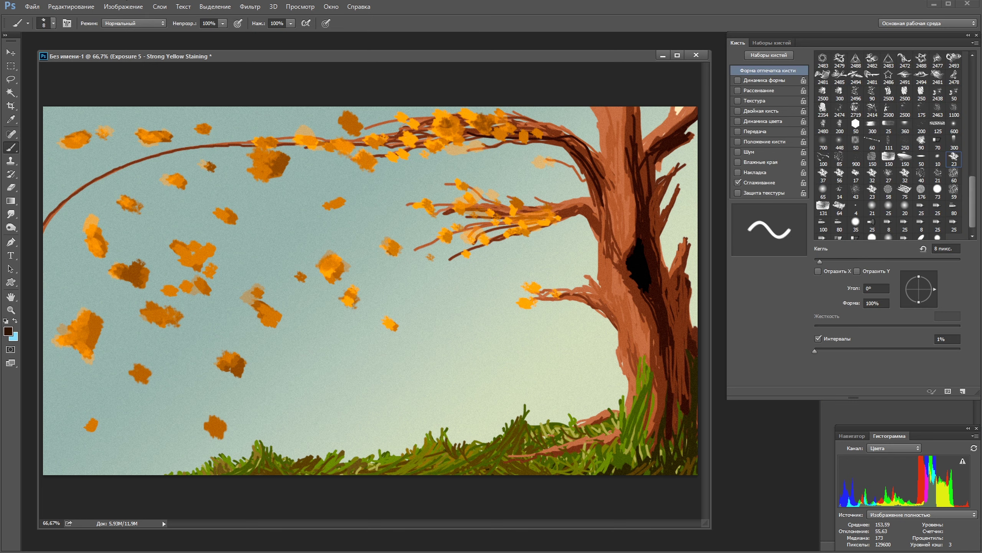
{"action": "key", "text": "F5"}
{"action": "type", "text": "32"}
{"action": "type", "text": "o"}
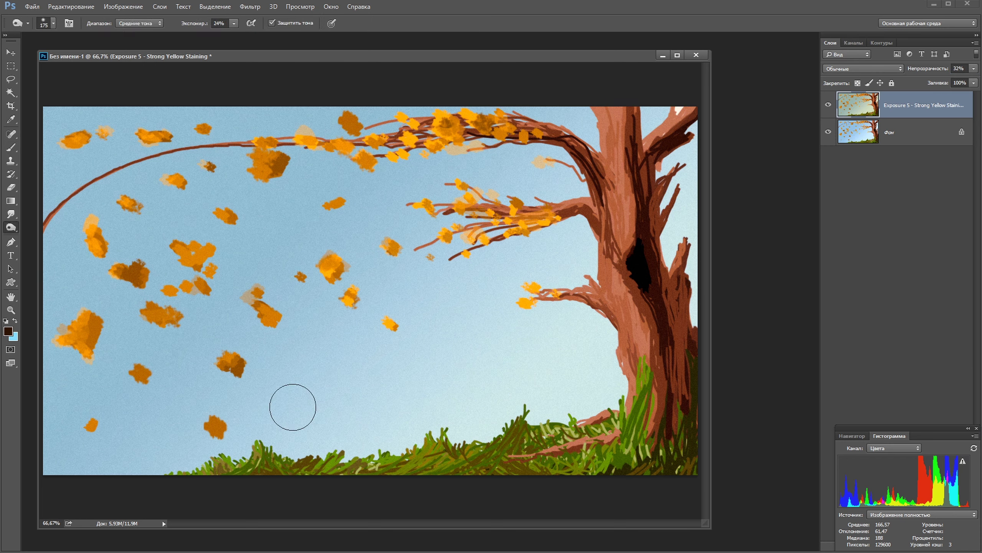
Step: Burn the sky along the top-left and left edges, adjusting brush size and strength
{"action": "key", "text": "shift+o"}
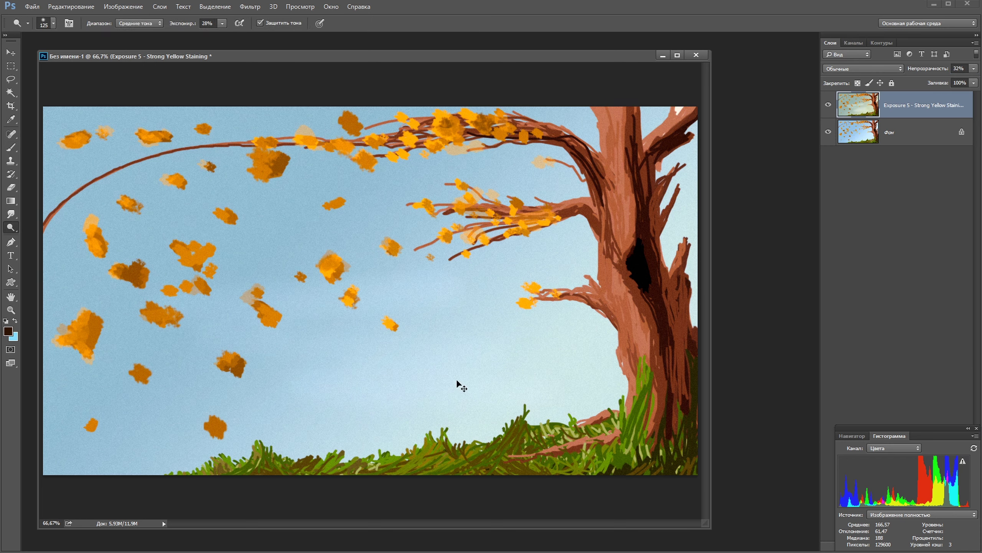
{"action": "key", "text": "shift+o"}
{"action": "left_click_drag", "start_coordinate": [99, 99], "coordinate": [70, 414]}
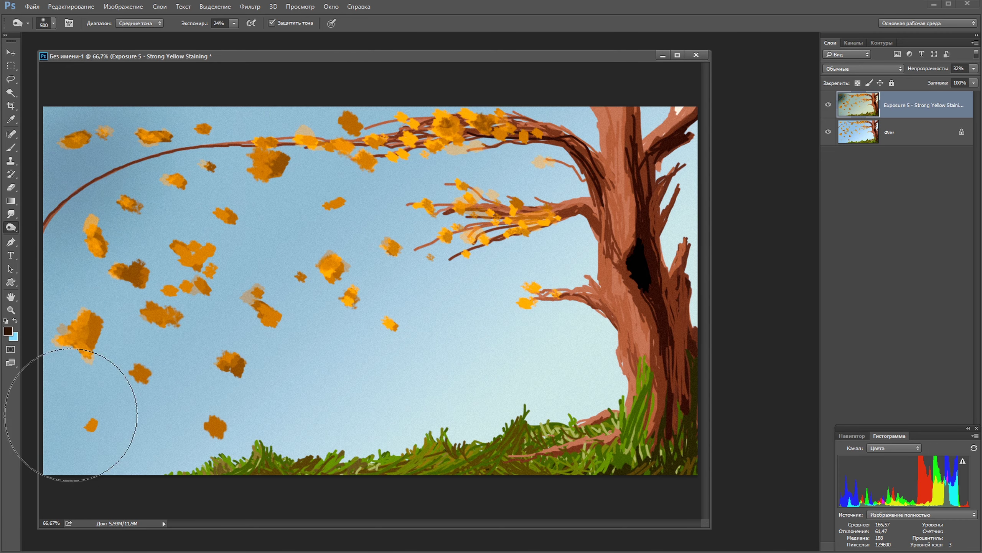
{"action": "key", "text": "bracketleft"}
{"action": "key", "text": "bracketleft"}
{"action": "key", "text": "bracketleft"}
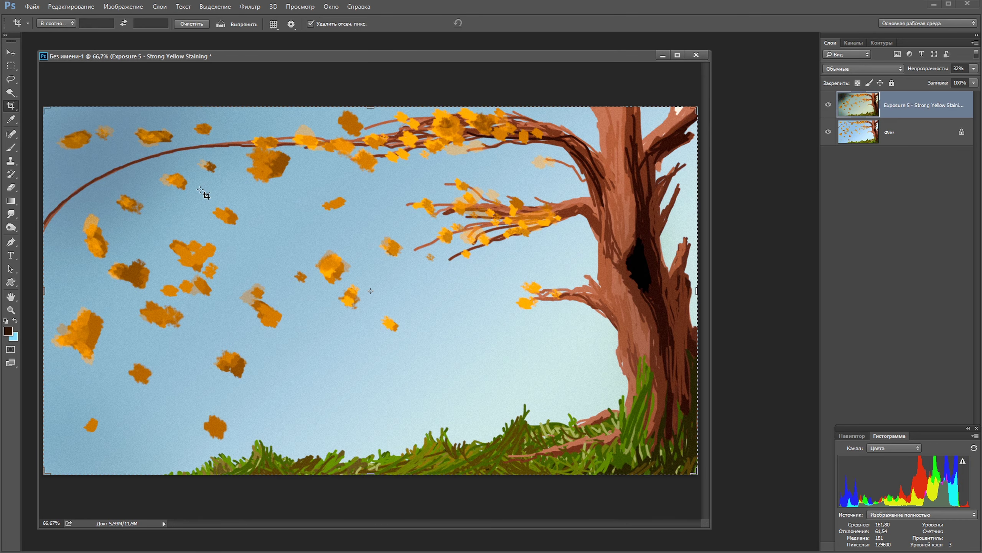
{"action": "key", "text": "bracketright"}
{"action": "key", "text": "bracketright"}
{"action": "key", "text": "bracketright"}
{"action": "left_click", "coordinate": [234, 23]}
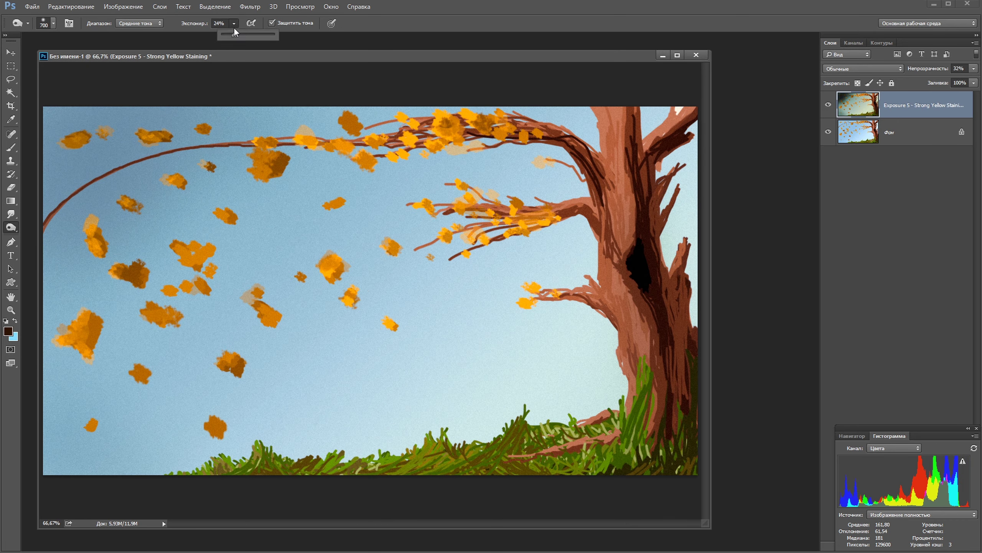
Step: Cycle the toning tool through sponge, dodge and burn, then start a Colour Balance shift of -16 cyan, +68 blue
{"action": "key", "text": "shift+o"}
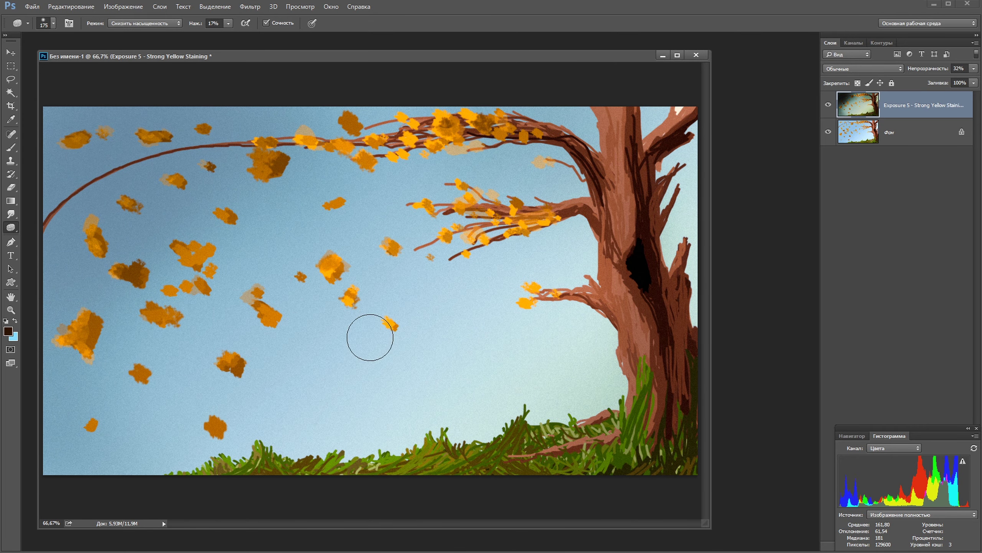
{"action": "key", "text": "shift+o"}
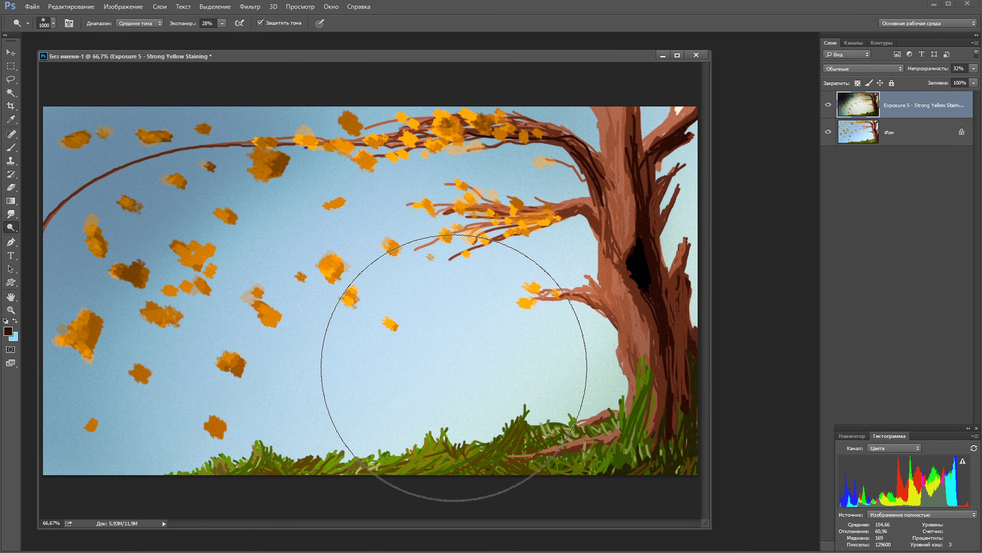
{"action": "key", "text": "shift+o"}
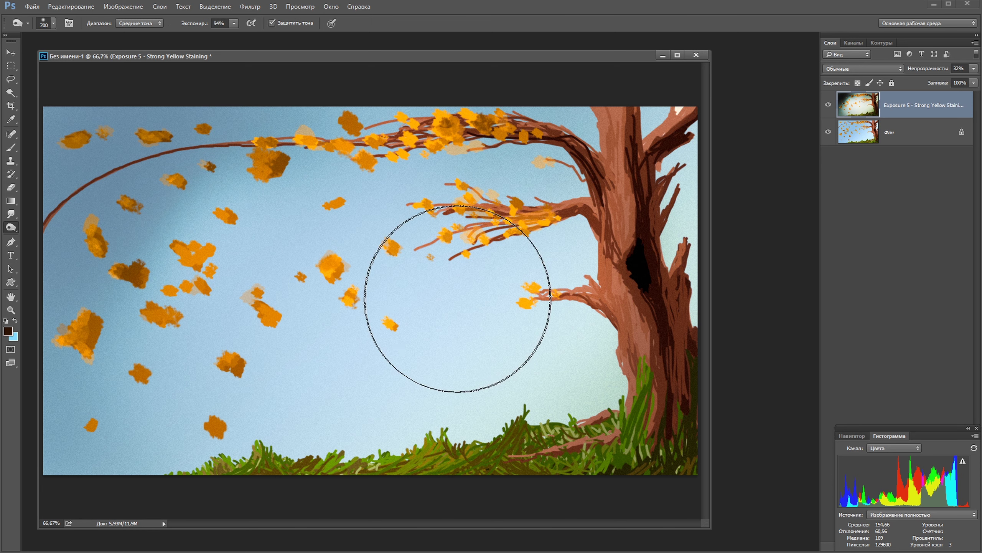
{"action": "key", "text": "ctrl+b"}
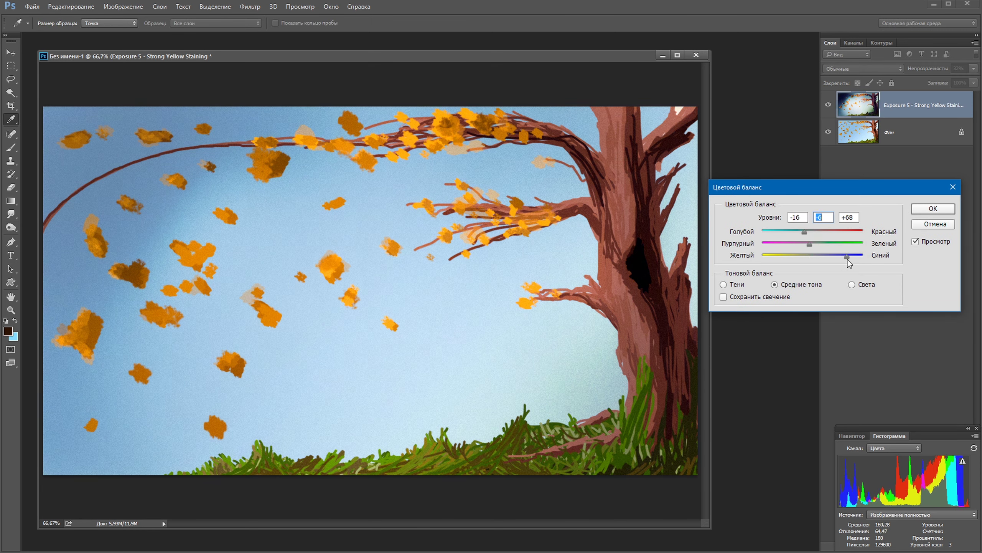
Step: Apply the bluer colour balance and ready the brush at 11% opacity with a light paint colour
{"action": "key", "text": "Return"}
{"action": "key", "text": "b"}
{"action": "left_click", "coordinate": [223, 24]}
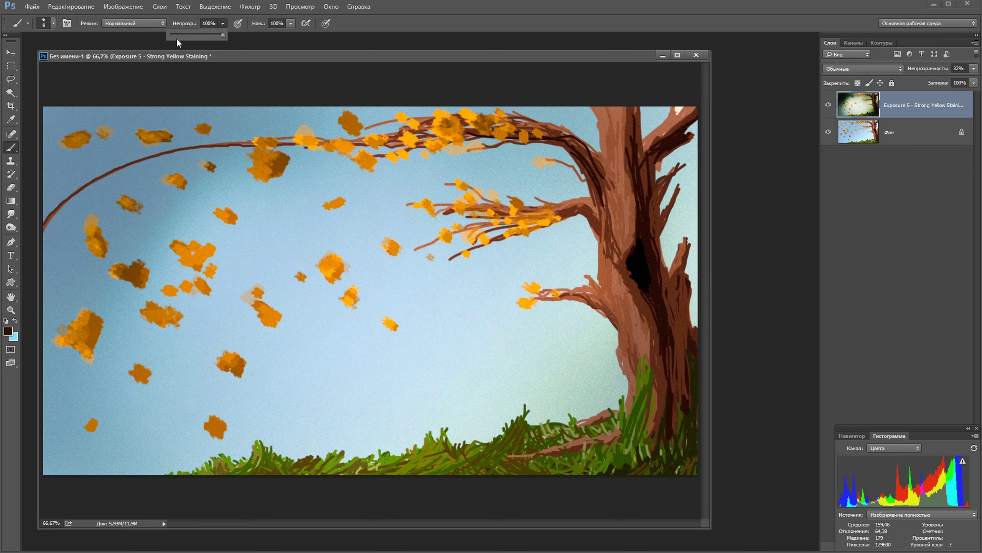
{"action": "left_click", "coordinate": [8, 331]}
{"action": "left_click_drag", "start_coordinate": [802, 217], "coordinate": [803, 193]}
{"action": "left_click", "coordinate": [681, 112]}
Step: Switch to a soft round brush enlarged to 900 px
{"action": "left_click", "coordinate": [917, 101]}
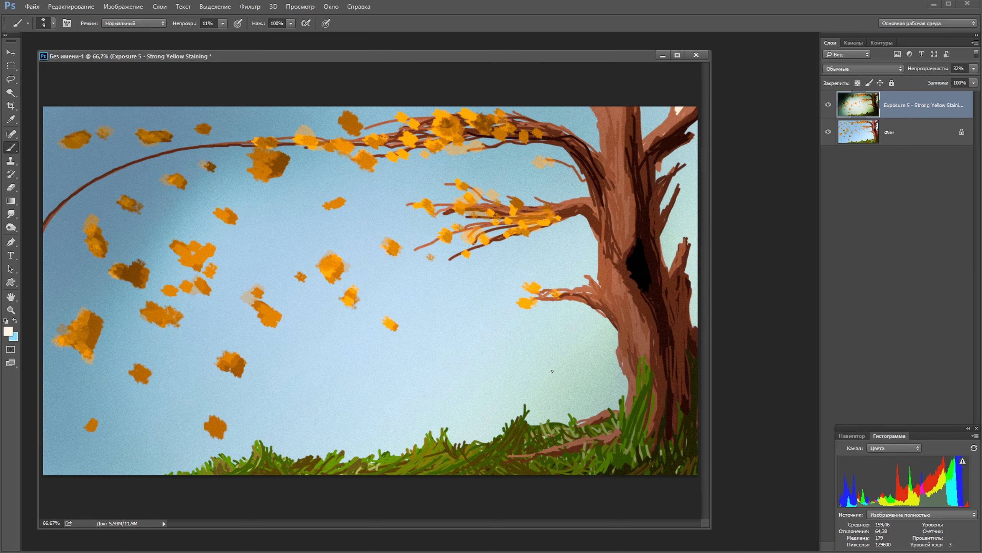
{"action": "key", "text": "F5"}
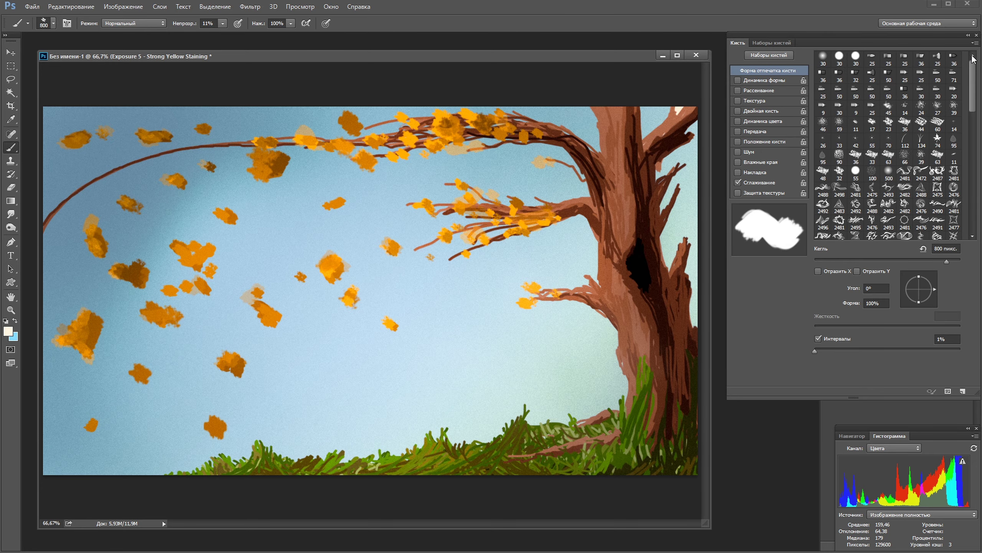
{"action": "left_click", "coordinate": [823, 58]}
{"action": "key", "text": "F5"}
{"action": "key", "text": "bracketright"}
{"action": "key", "text": "bracketright"}
{"action": "key", "text": "bracketright"}
Step: Tone the sky with the sampled blue-grey, a pale mint, and the tree hollow's dark colour
{"action": "key", "text": "x"}
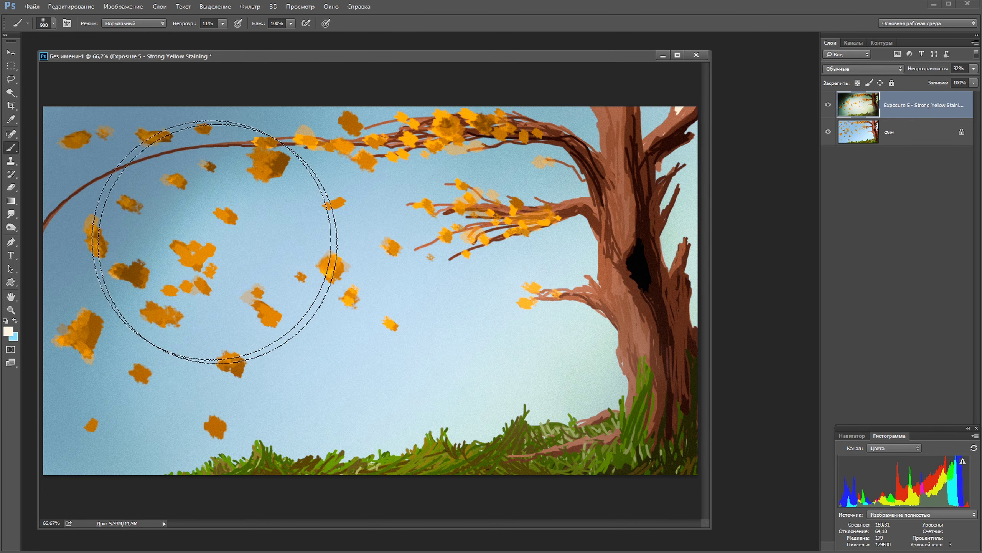
{"action": "left_click", "coordinate": [580, 251], "text": "alt"}
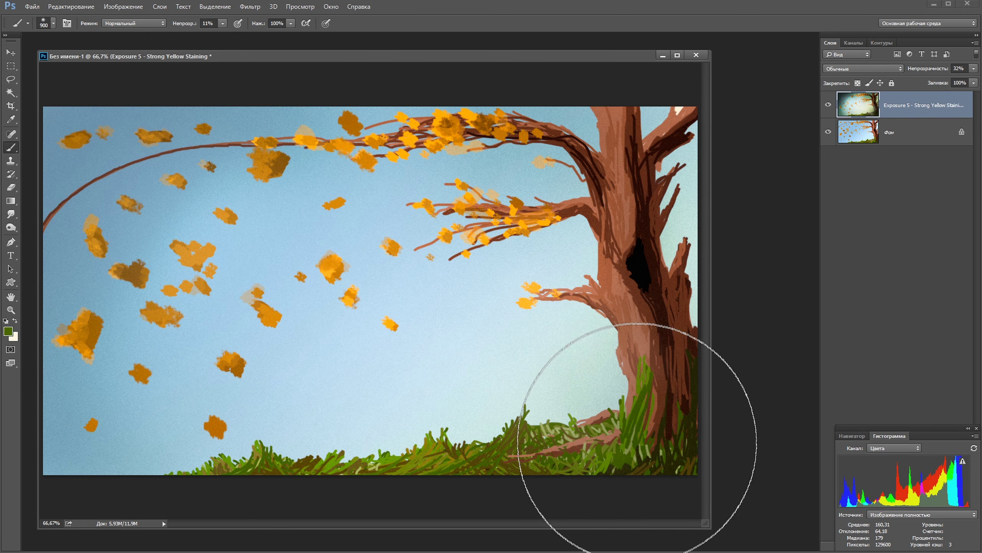
{"action": "left_click", "coordinate": [7, 331]}
{"action": "left_click", "coordinate": [517, 271]}
{"action": "key", "text": "Return"}
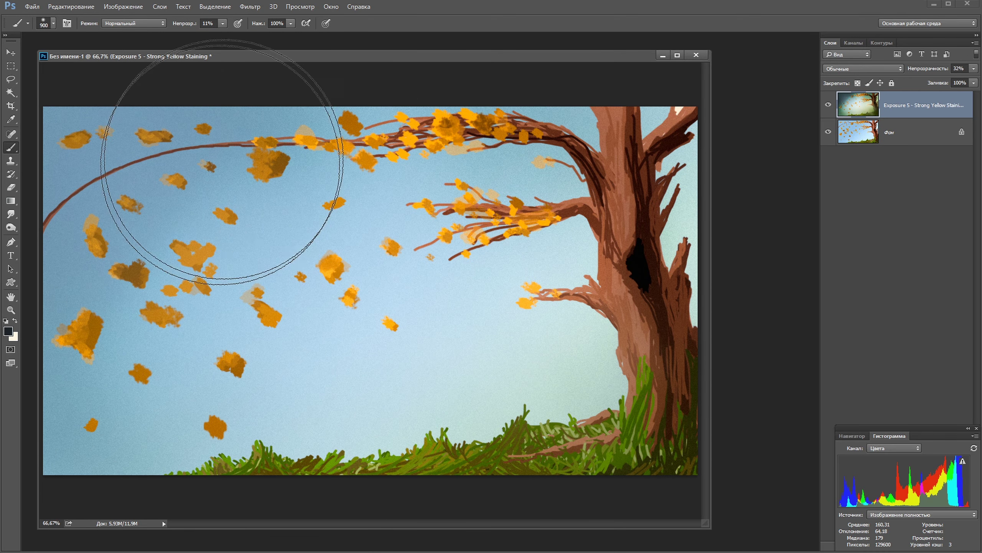
{"action": "left_click", "coordinate": [649, 273], "text": "alt"}
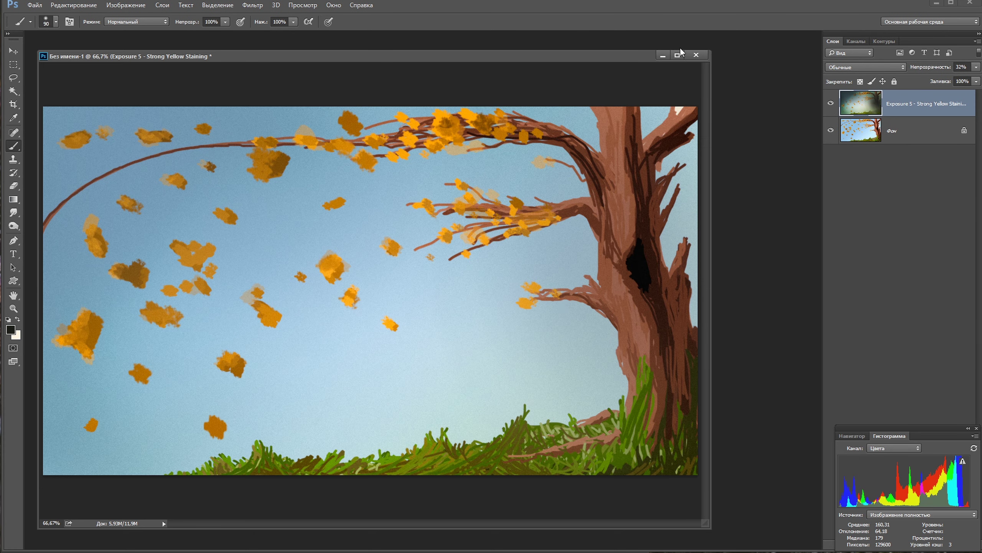
Step: Display the autumn tree painting full screen with every panel hidden
{"action": "key", "text": "f"}
{"action": "key", "text": "ctrl+0"}
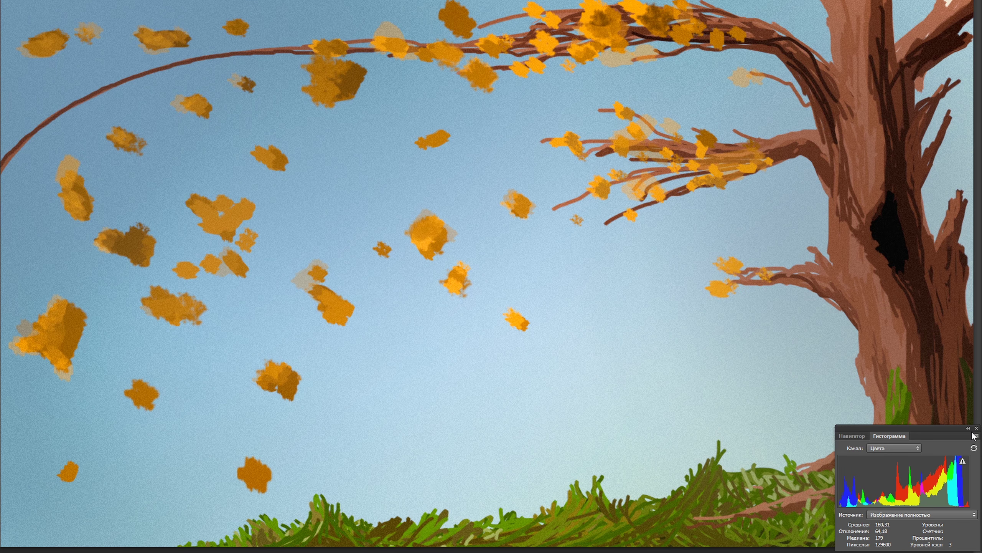